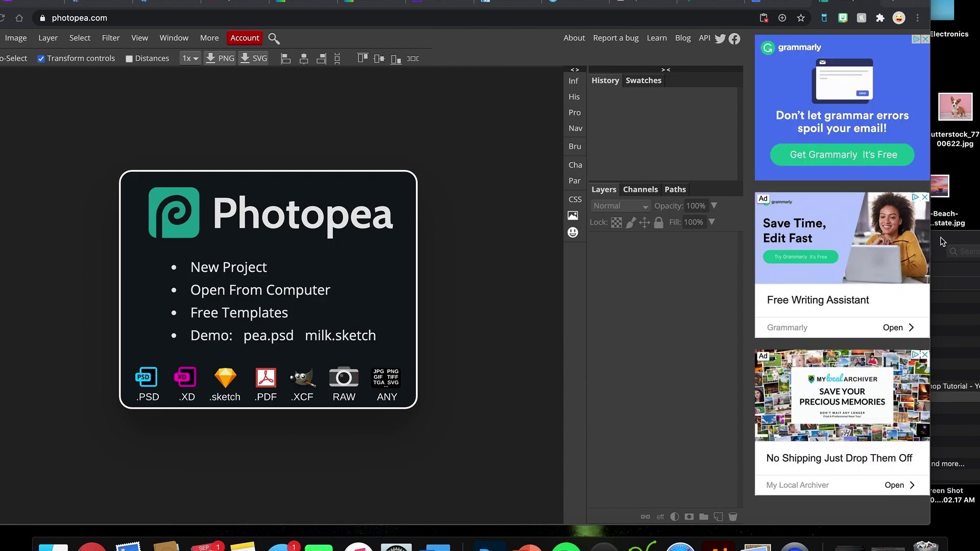
Step: Select the four example posters, IMG_6040.jpg through Morgan Spotify.png, and open them together in Preview
click(942, 237)
drag(933, 231, 918, 204)
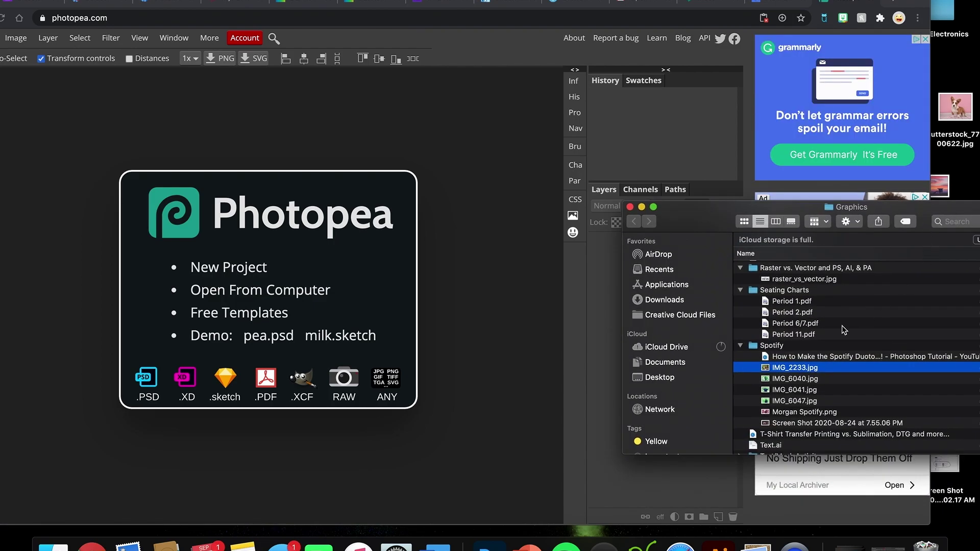
click(798, 383)
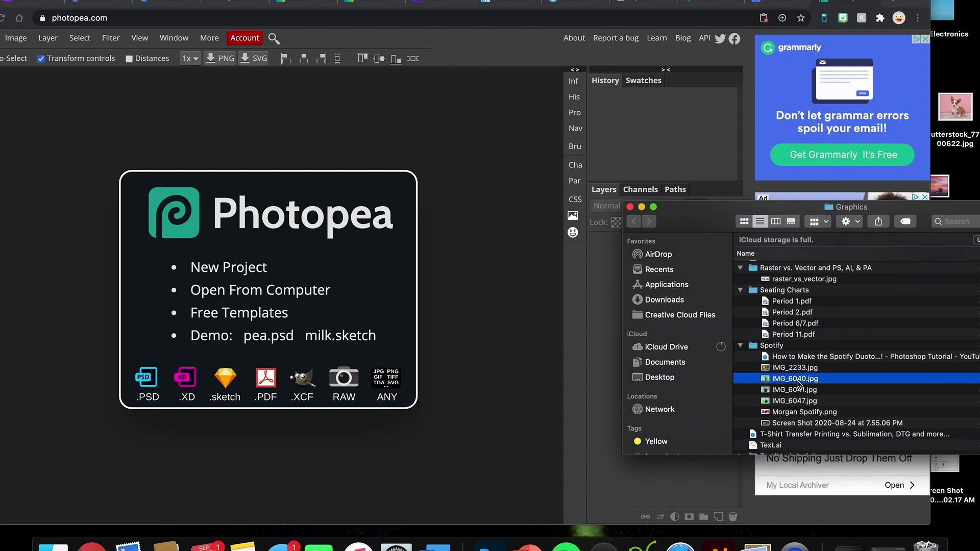
shift+click(795, 413)
double_click(794, 413)
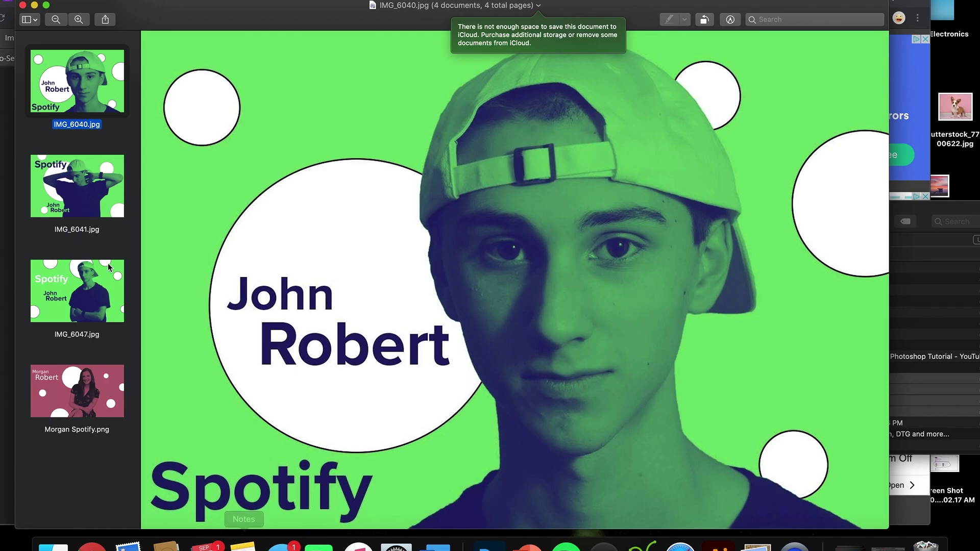
click(70, 198)
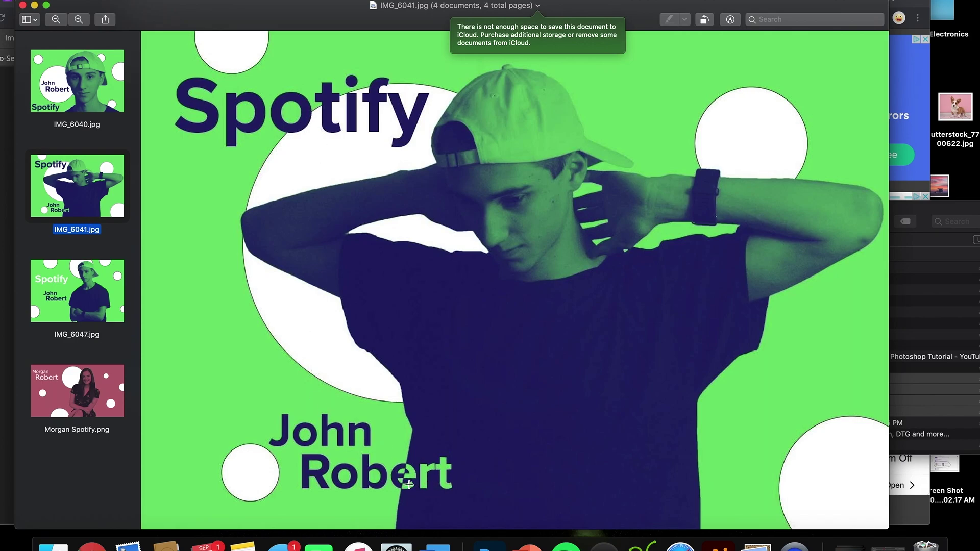
click(74, 293)
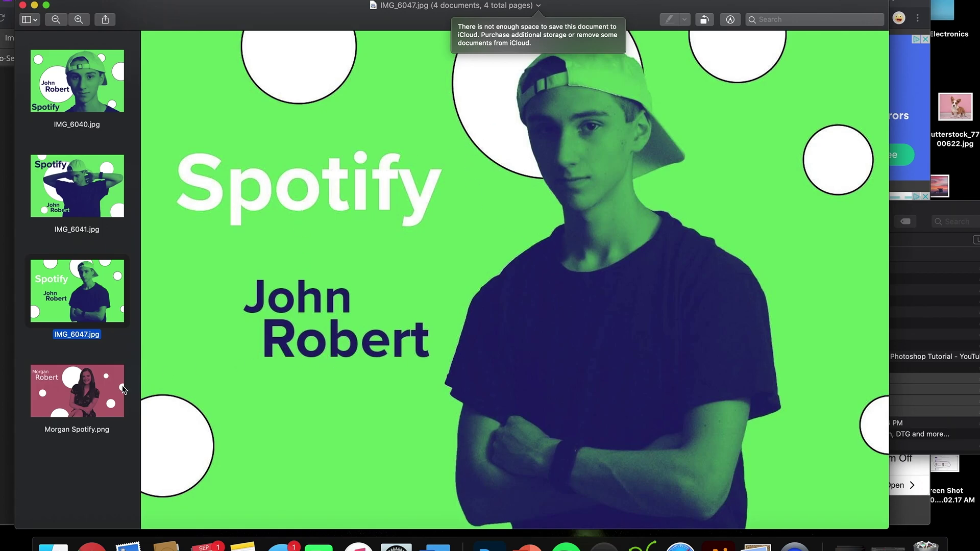
click(93, 392)
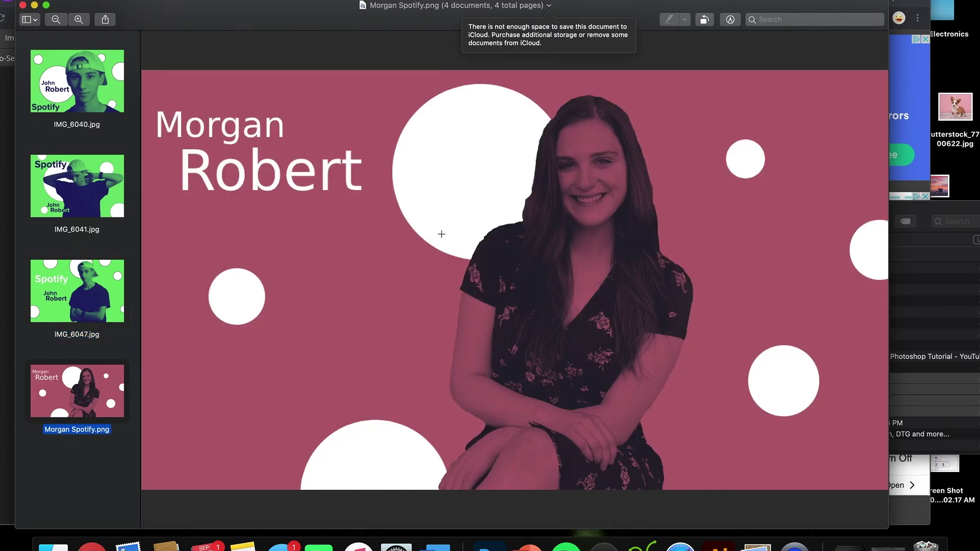
click(93, 186)
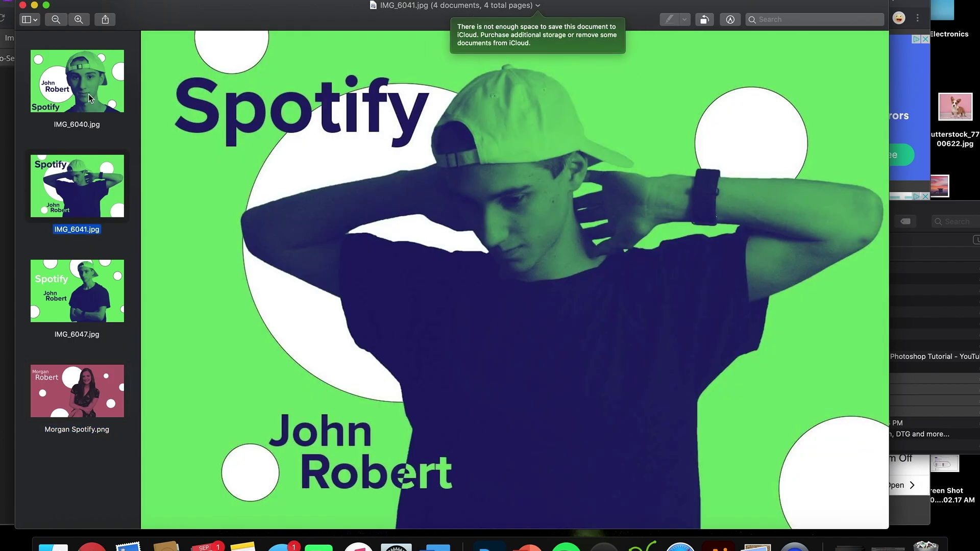
click(66, 85)
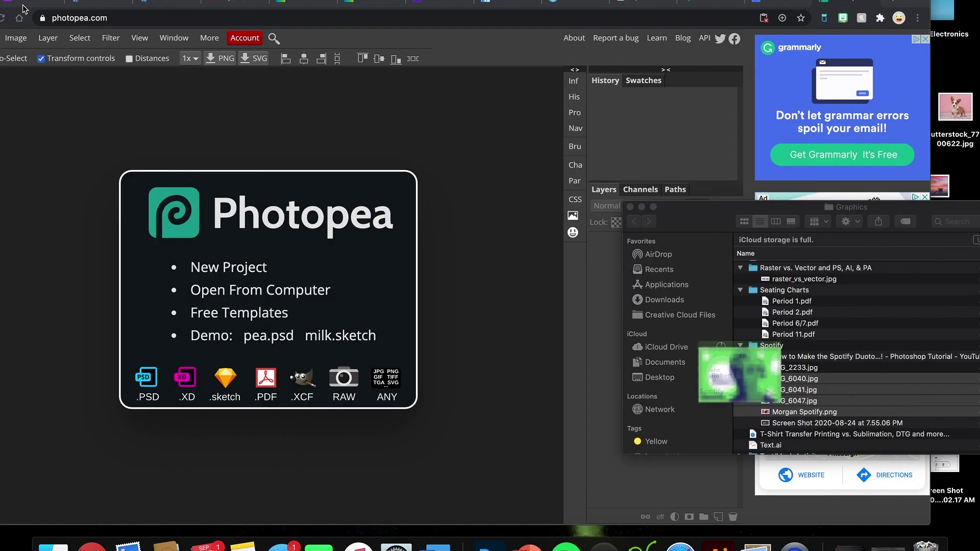
Step: Close the example posters and select only IMG_2233.jpg in the Spotify folder
click(22, 5)
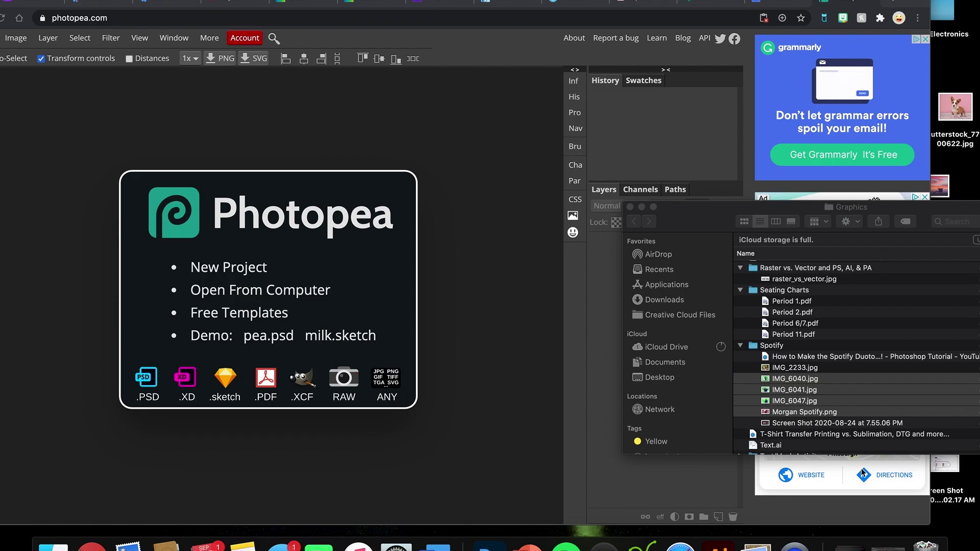
click(804, 376)
click(804, 369)
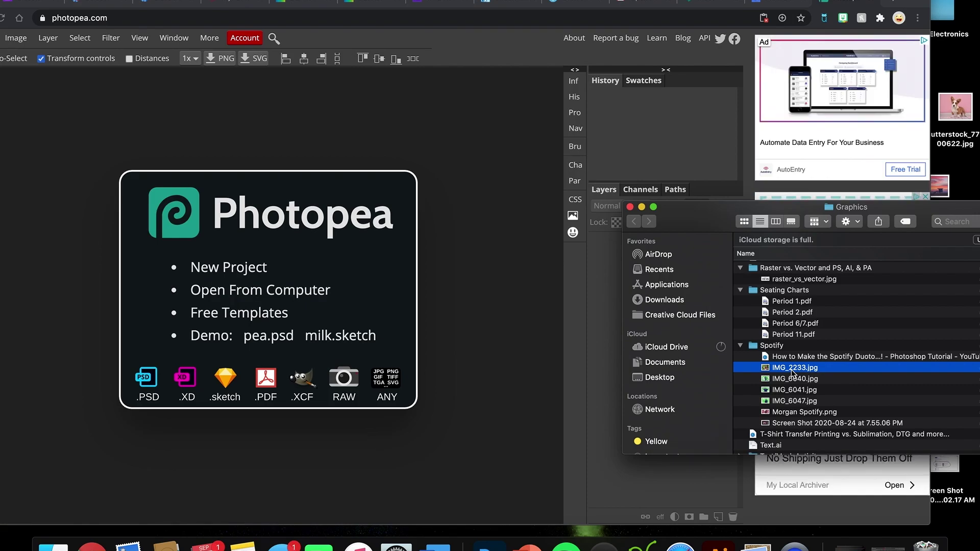
Step: Drop IMG_2233.jpg onto Photopea to open the portrait, and maximize the browser window
drag(793, 373, 360, 369)
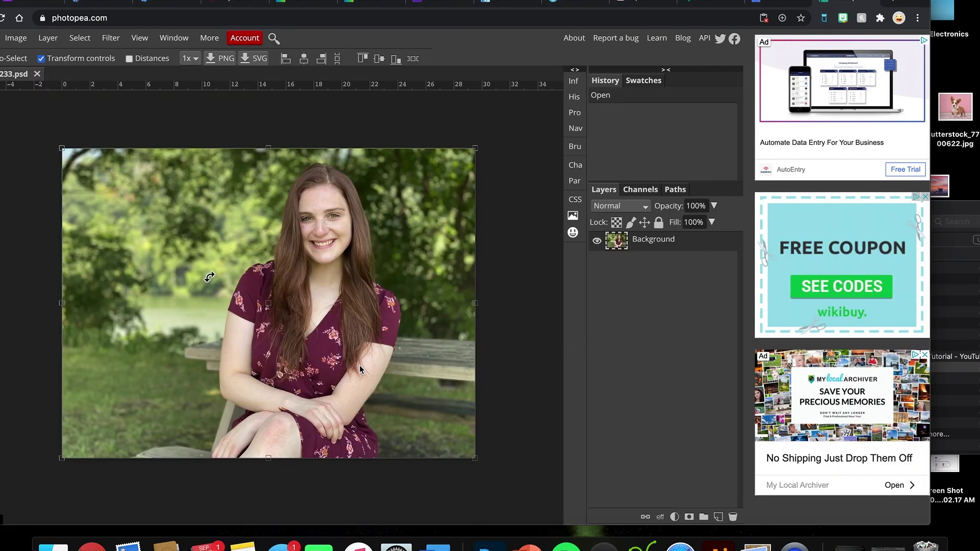
drag(530, 95, 580, 95)
click(11, 38)
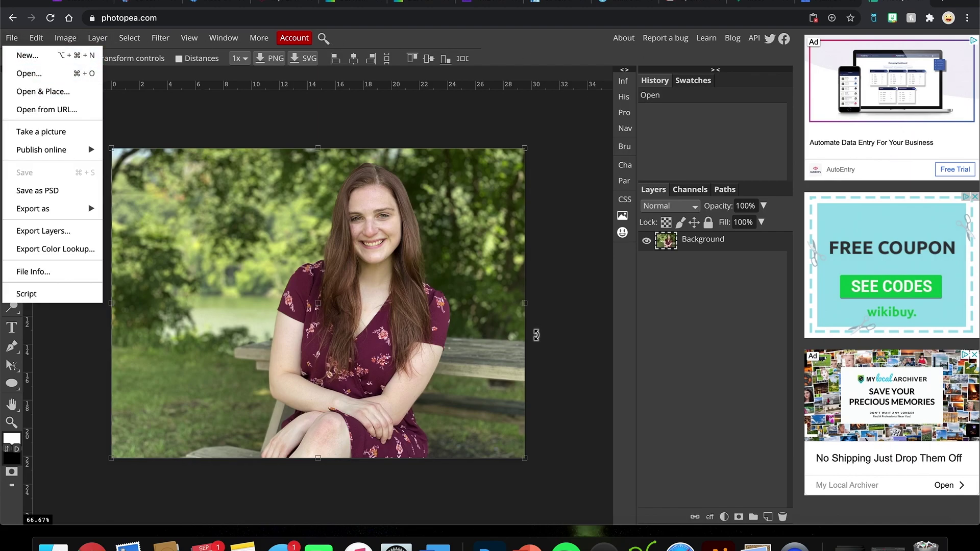
click(29, 73)
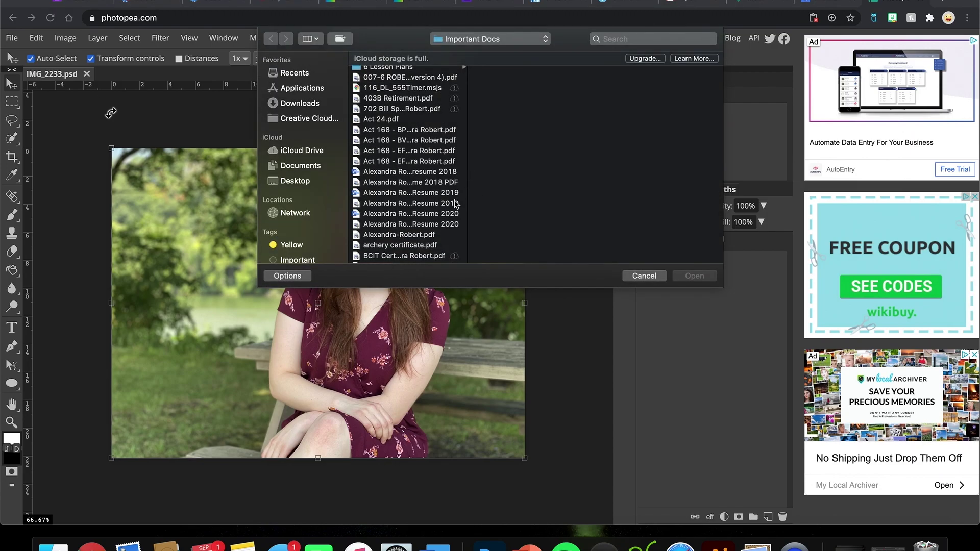
click(645, 277)
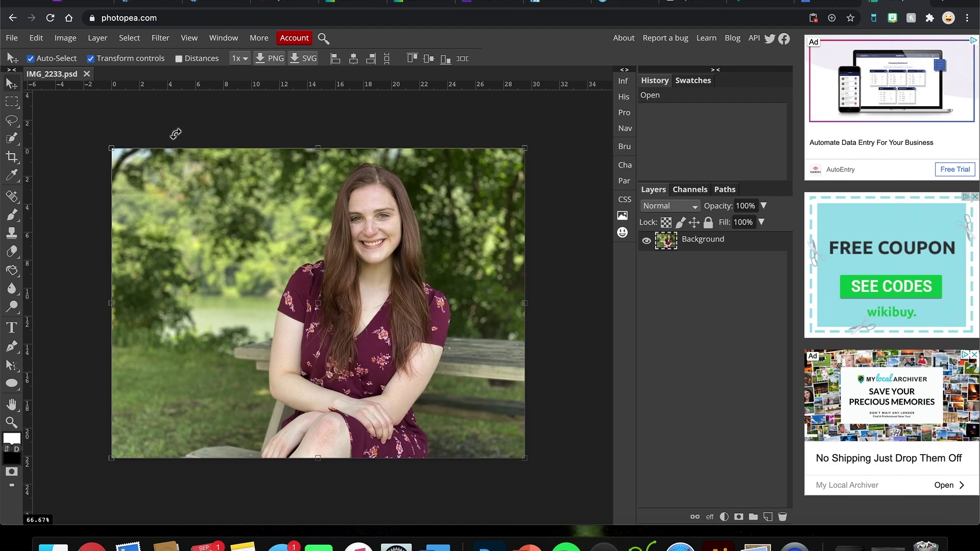
click(65, 38)
Step: Resample the portrait to 200 DPI in Image Size, keeping pixels, giving 5903 × 4428 px
click(93, 172)
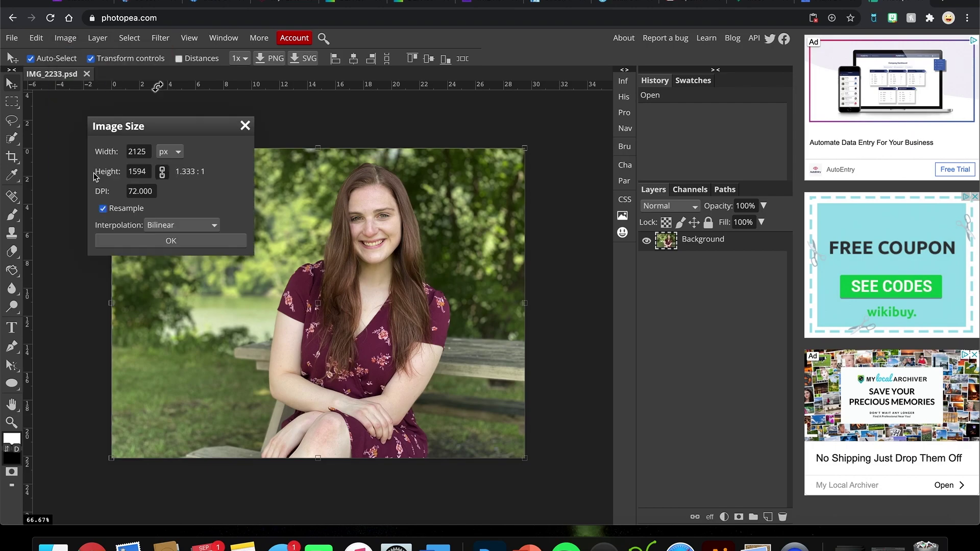
drag(170, 128, 491, 210)
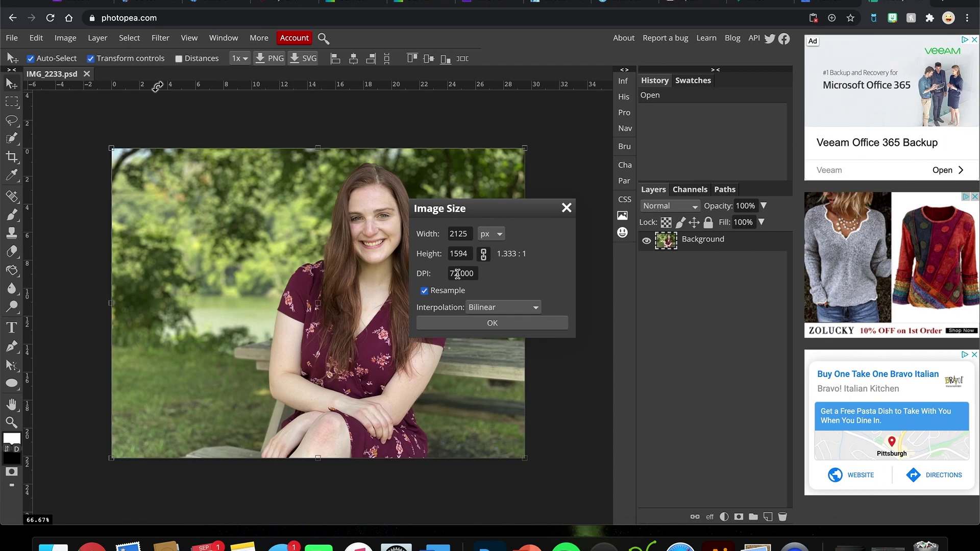
drag(459, 274, 443, 276)
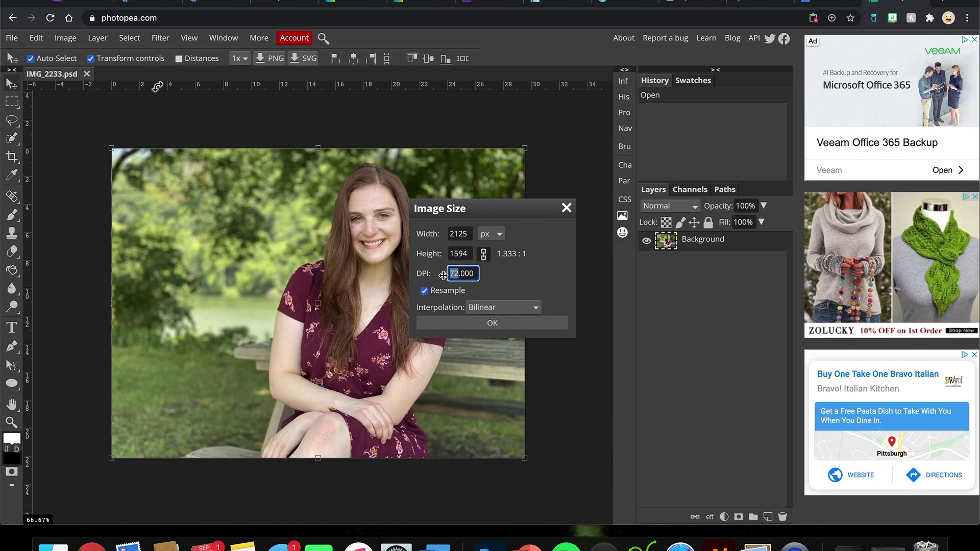
text(200)
key(Return)
click(491, 234)
click(529, 228)
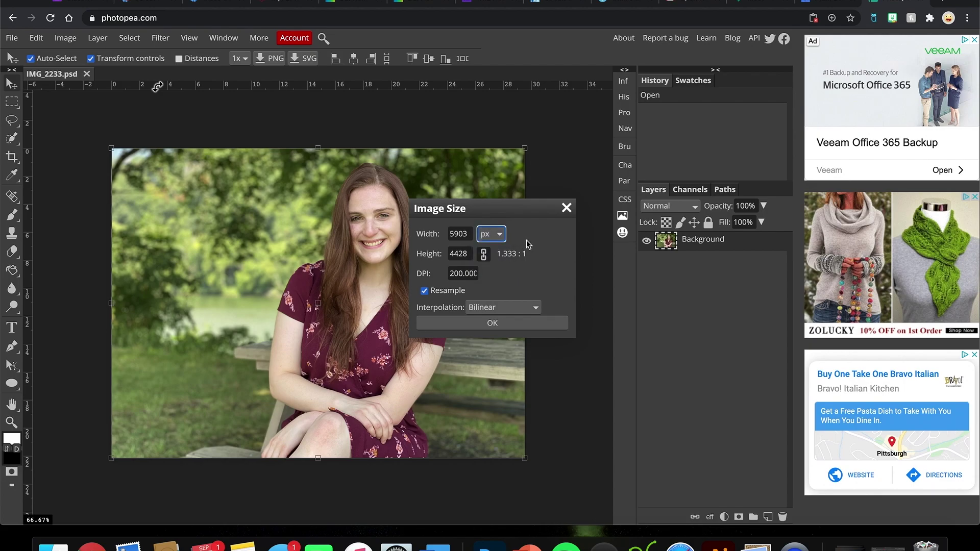
click(493, 324)
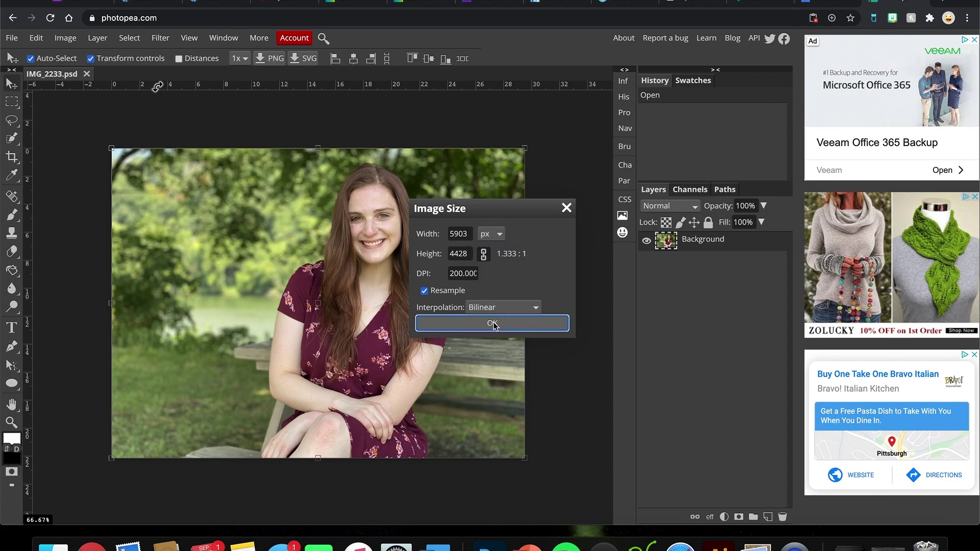
click(477, 328)
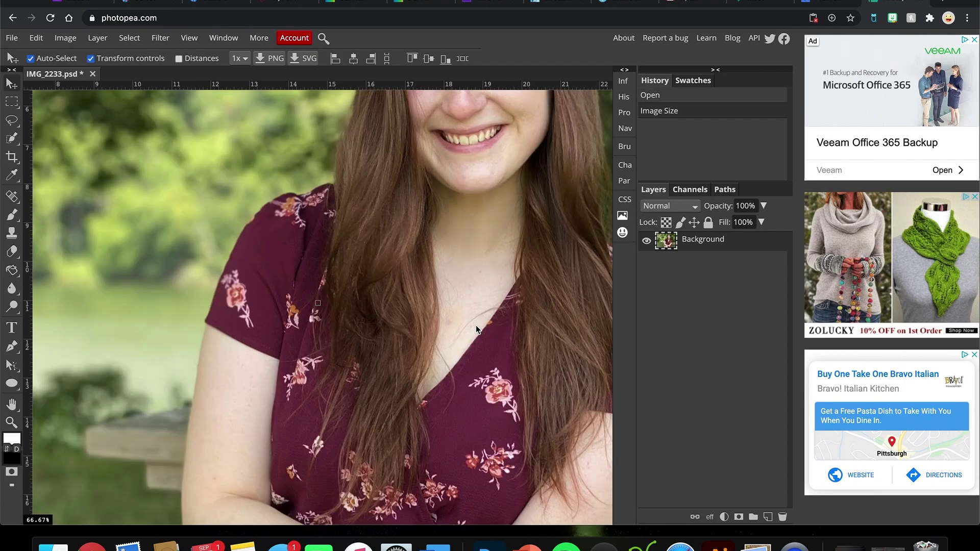
Step: Zoom out with Cmd+minus until the whole enlarged photo fits the canvas at 25%
key(ctrl+minus)
key(ctrl+minus)
key(ctrl+minus)
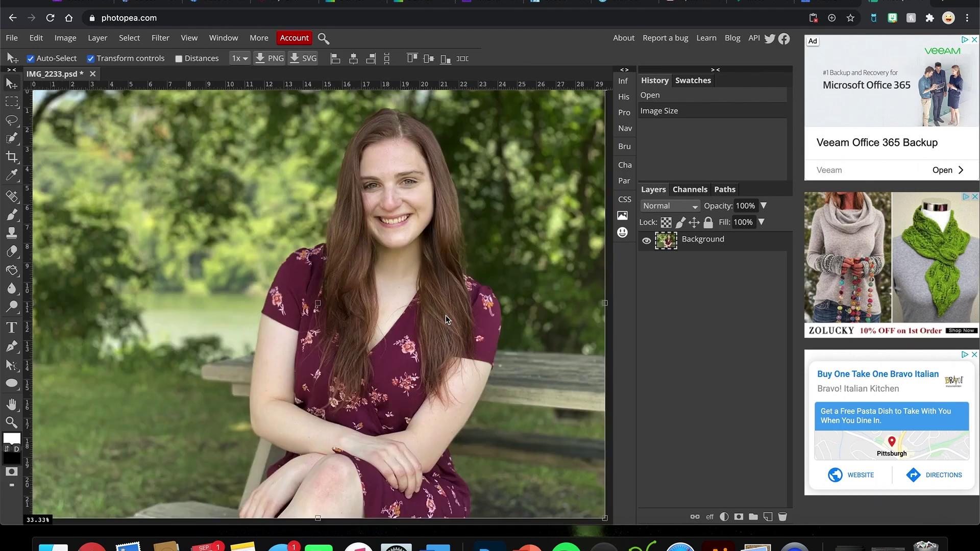
key(ctrl+minus)
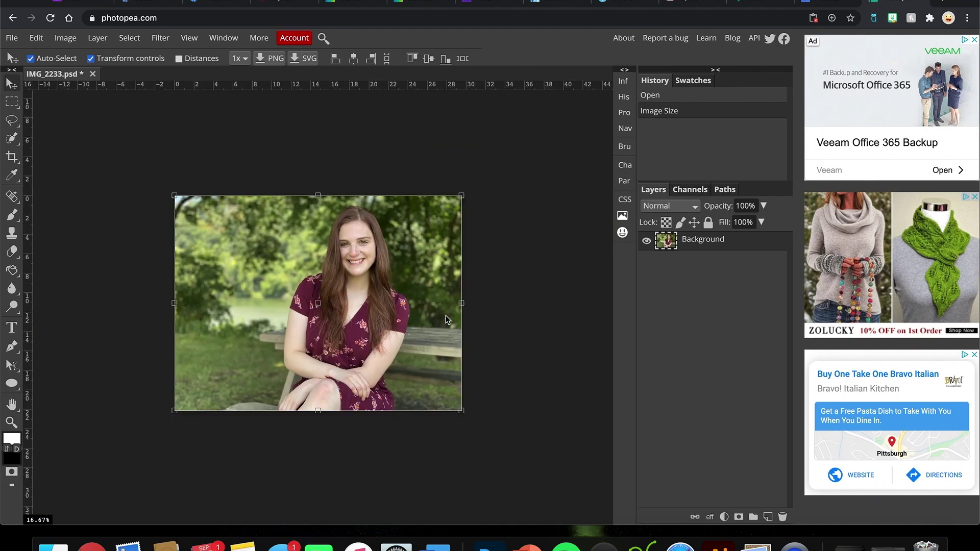
key(ctrl+plus)
key(ctrl+plus)
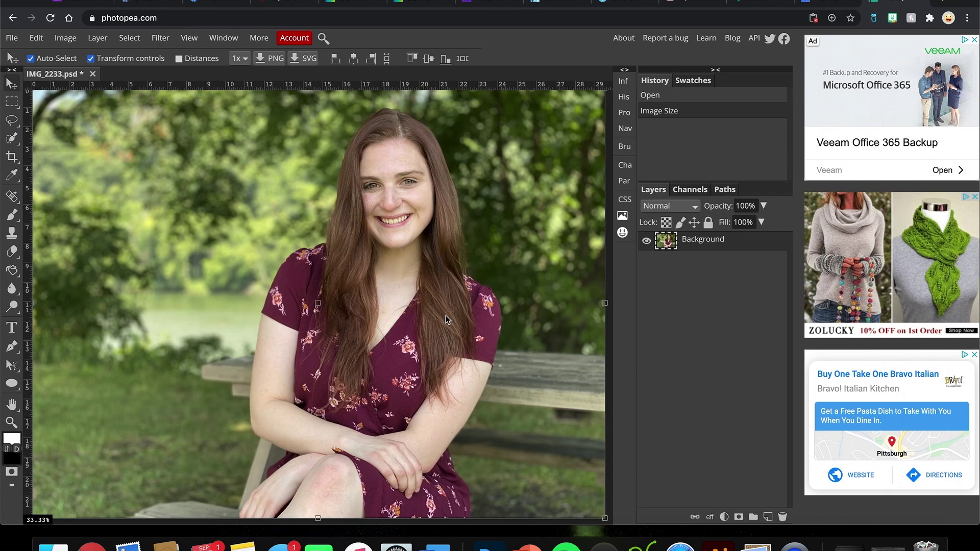
key(ctrl+minus)
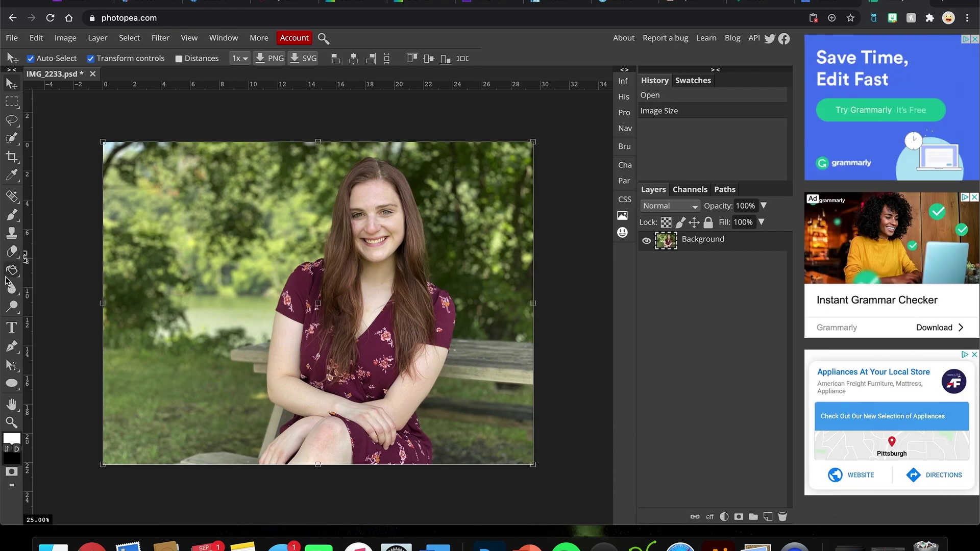
click(13, 143)
Step: Try selecting the woman automatically with Object Selection, boxing her face and chest
click(54, 146)
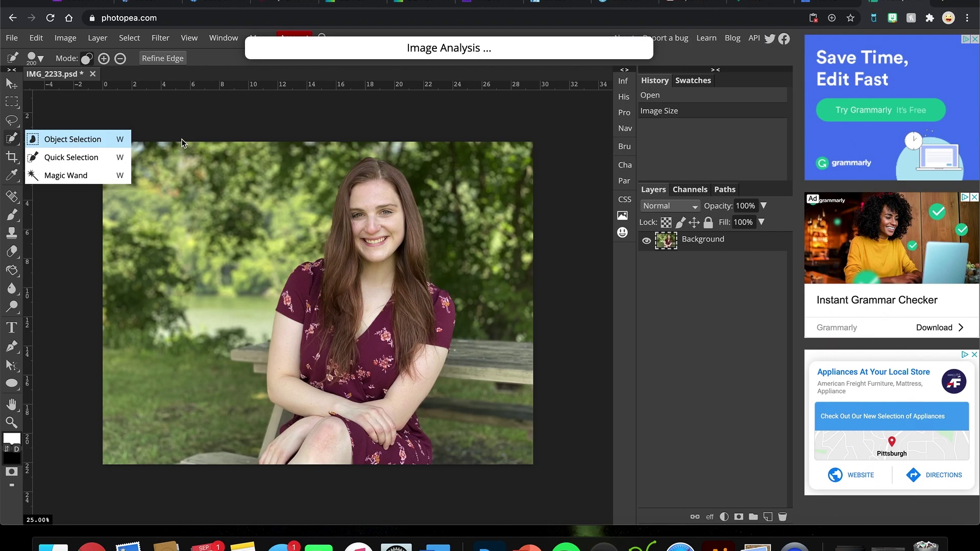
click(309, 159)
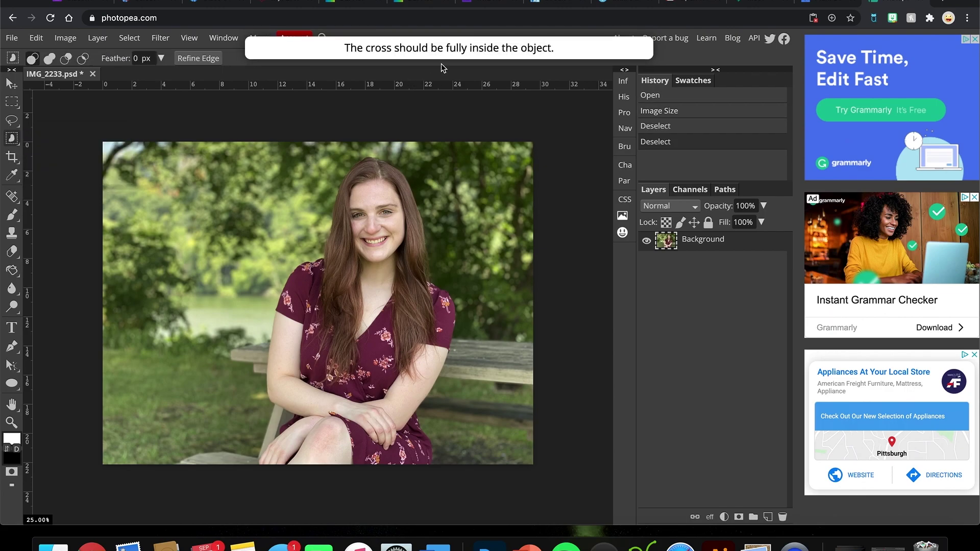
click(375, 240)
drag(374, 240, 360, 310)
drag(353, 338, 372, 349)
Step: Switch to Quick Selection and brush over the woman to select her
right_click(12, 141)
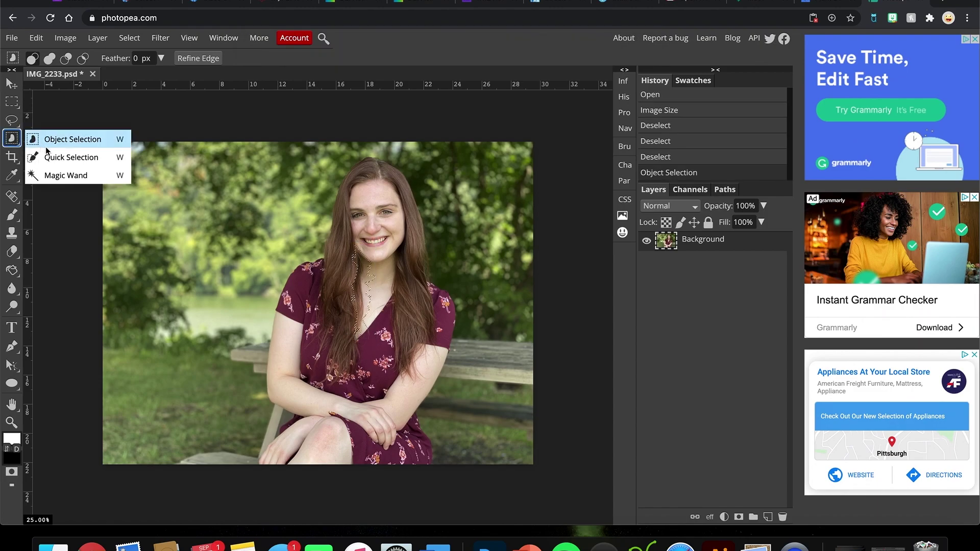
click(51, 164)
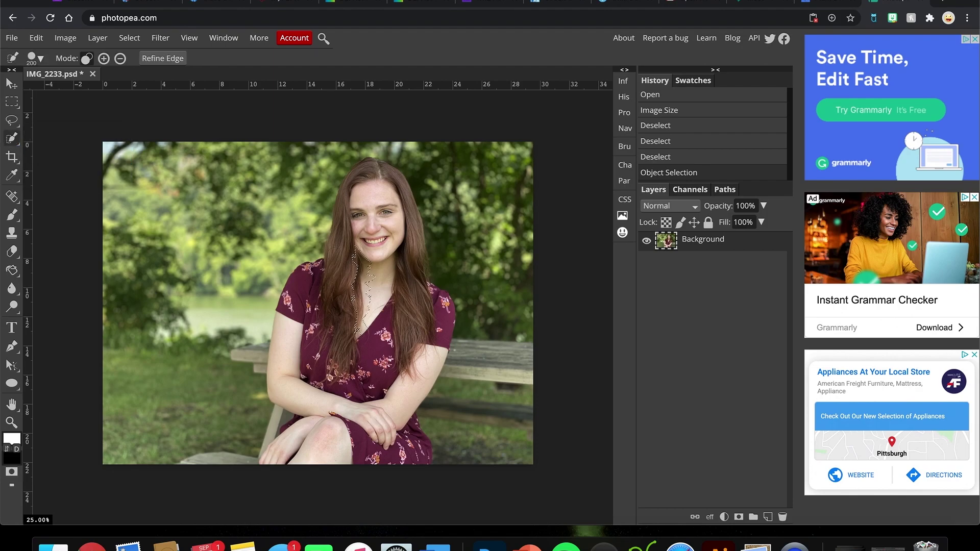
drag(367, 304, 363, 304)
click(363, 305)
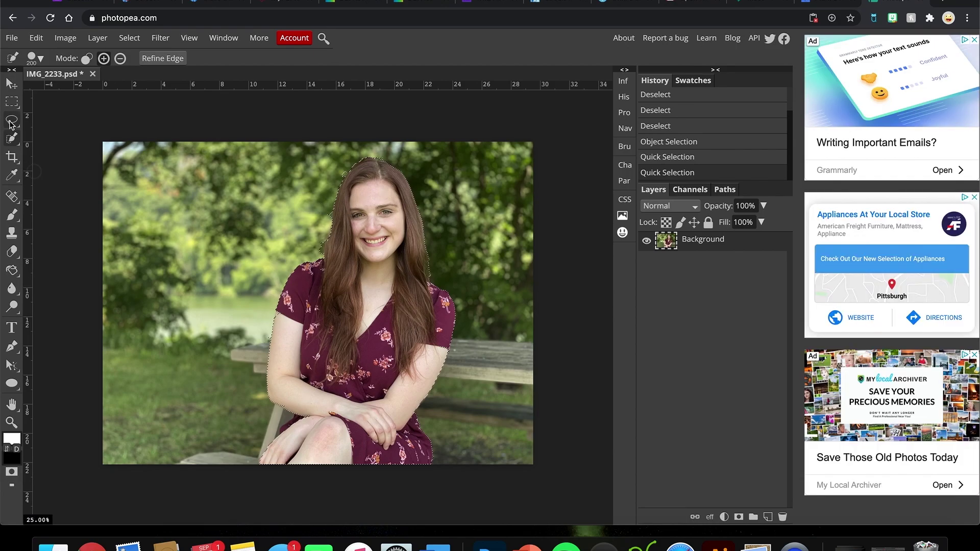
Step: Reselect Quick Selection, brush more of the woman in, then set the mode to Subtract
right_click(13, 138)
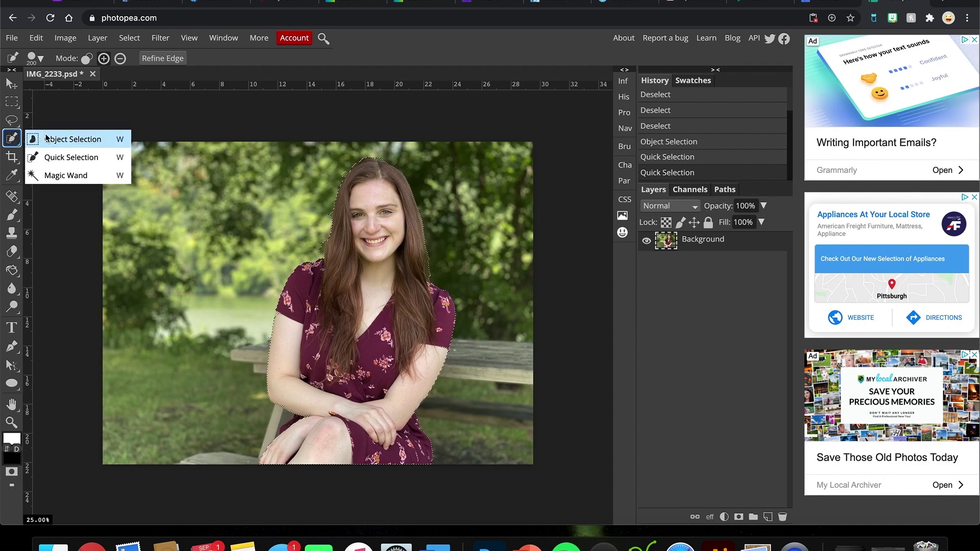
click(57, 161)
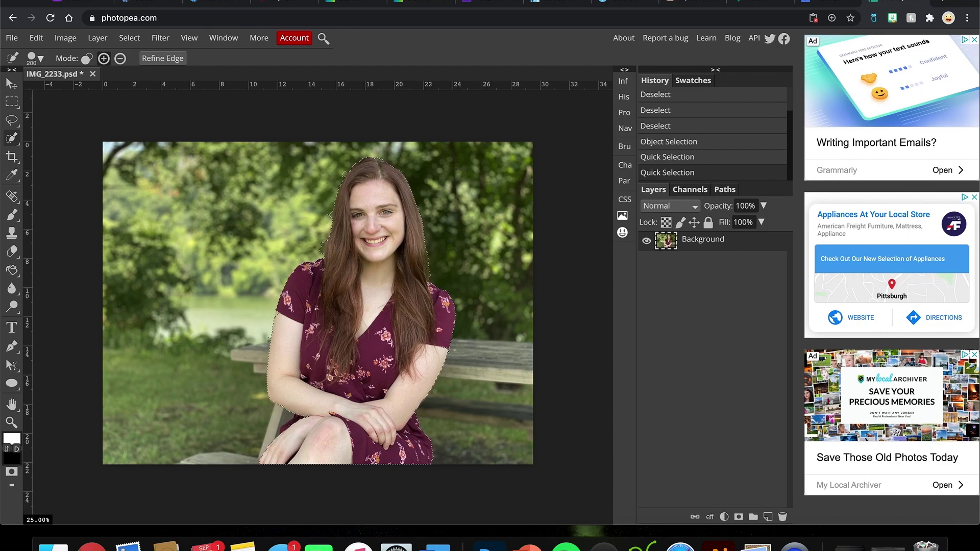
click(284, 318)
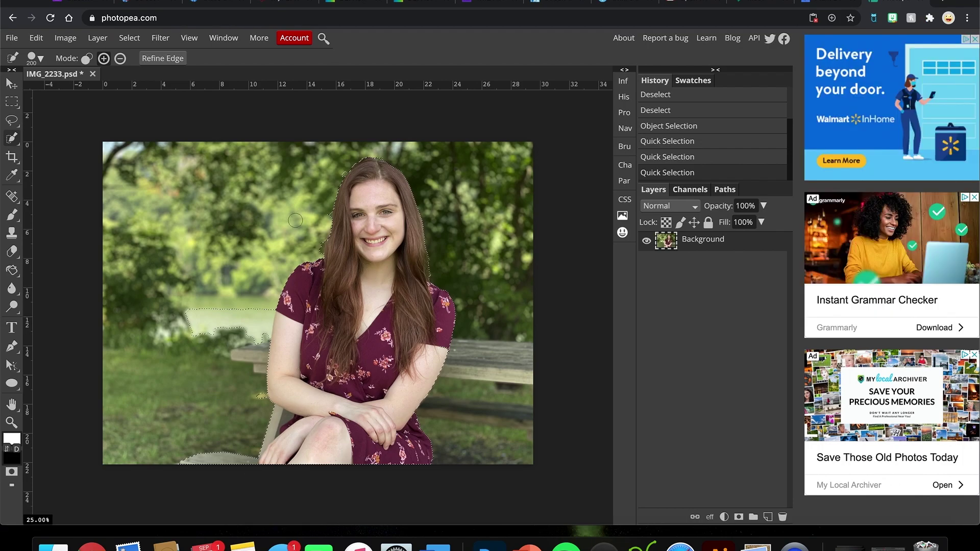
click(120, 59)
scroll(302, 253, up, 3)
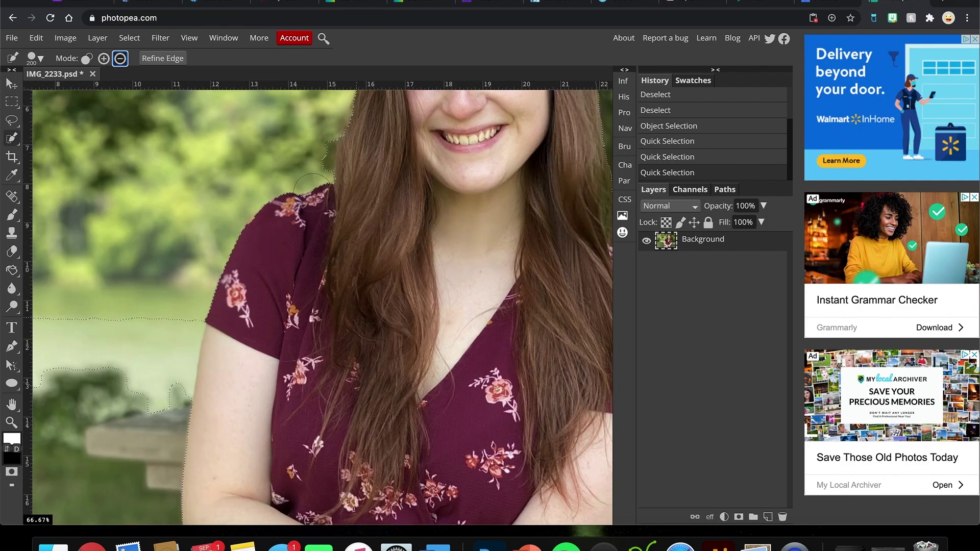
Step: Adjust the selection beside her hair, undoing the stray background that got added
click(318, 157)
click(103, 58)
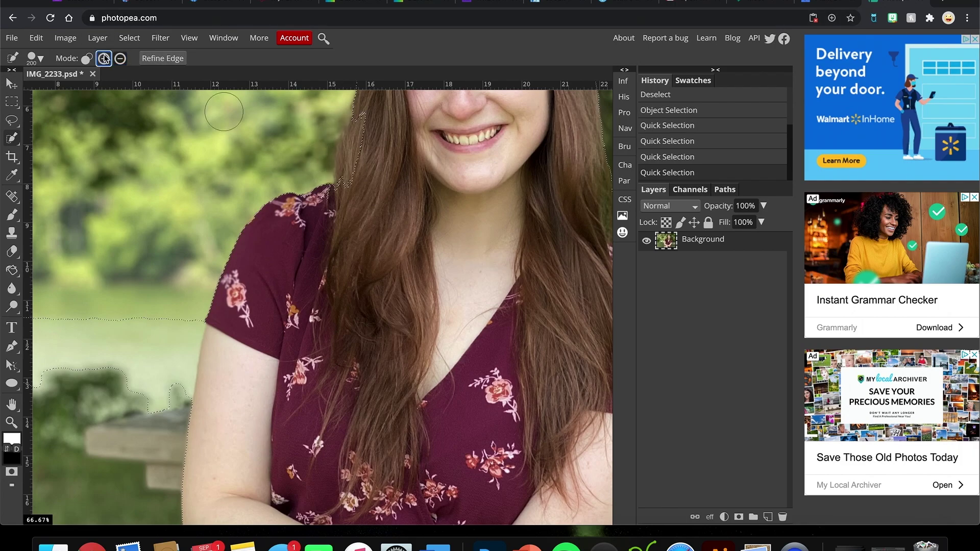
drag(348, 169, 370, 154)
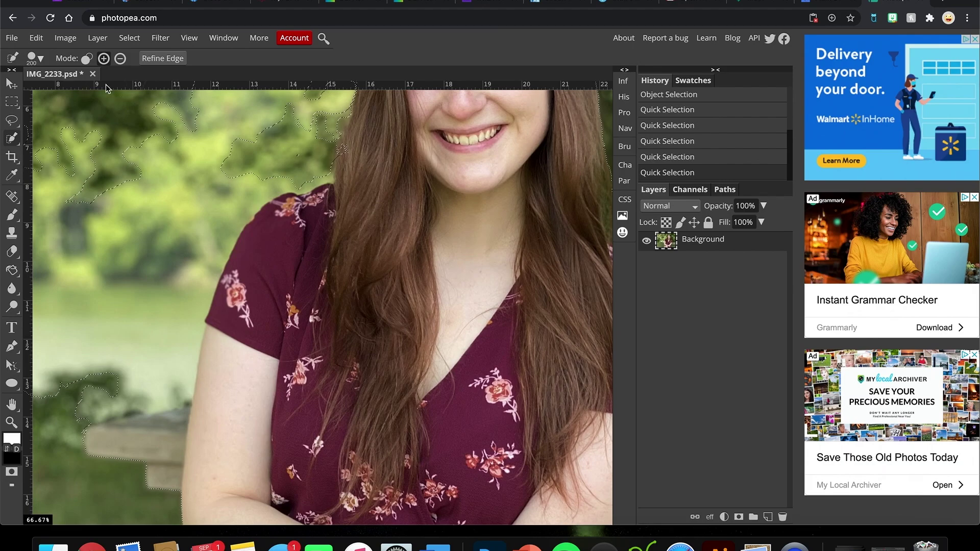
key(ctrl+z)
click(104, 59)
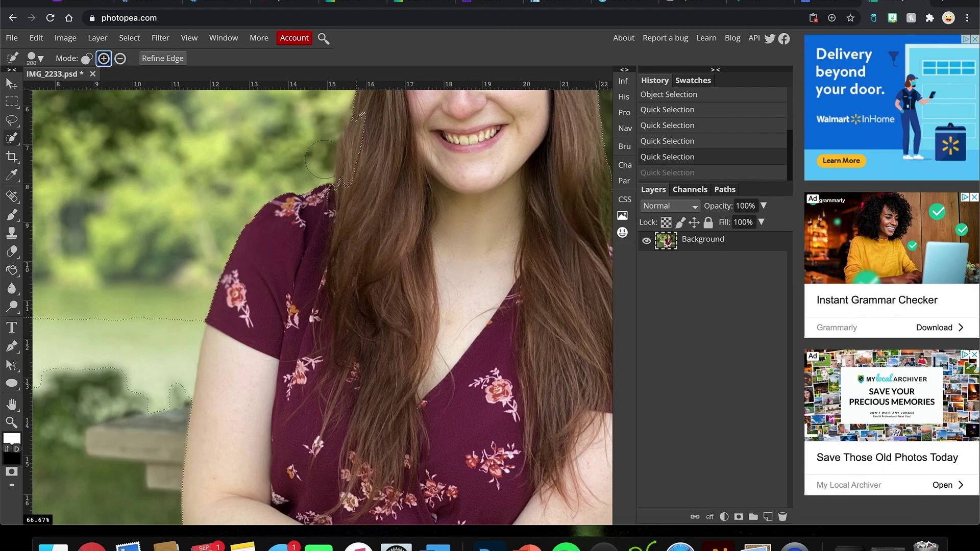
click(364, 162)
key(ctrl+z)
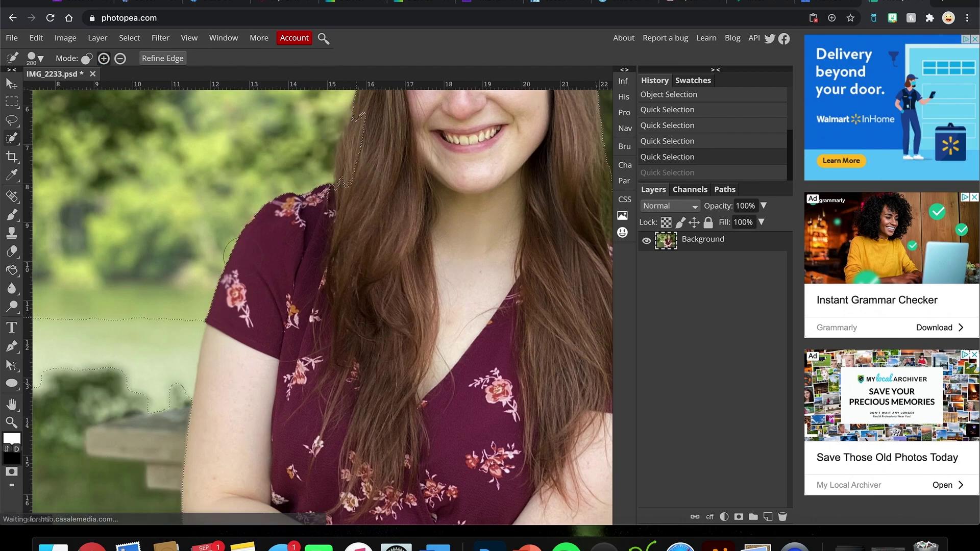
Step: Pan down and subtract the stray water patch from the selection
scroll(201, 418, left, 3)
scroll(201, 417, left, 3)
scroll(201, 418, down, 1)
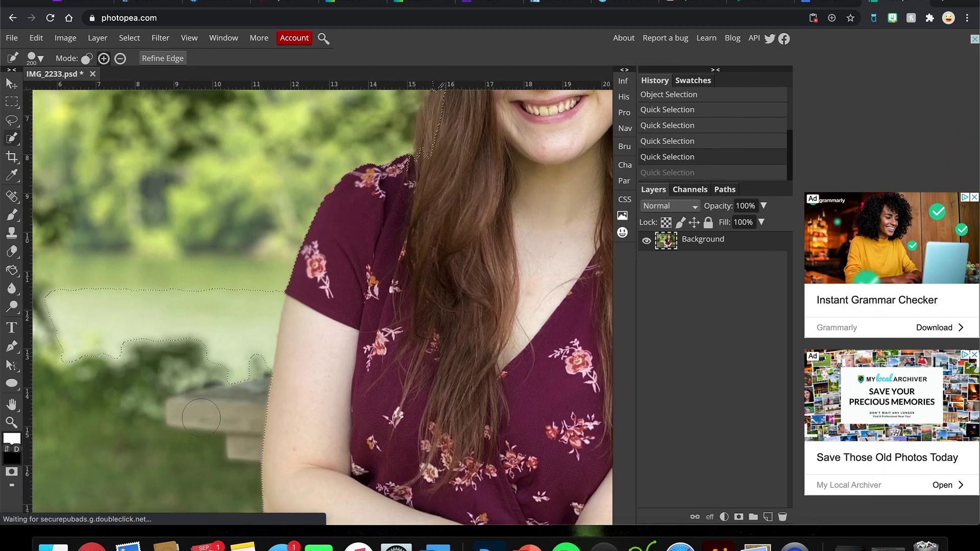
click(120, 59)
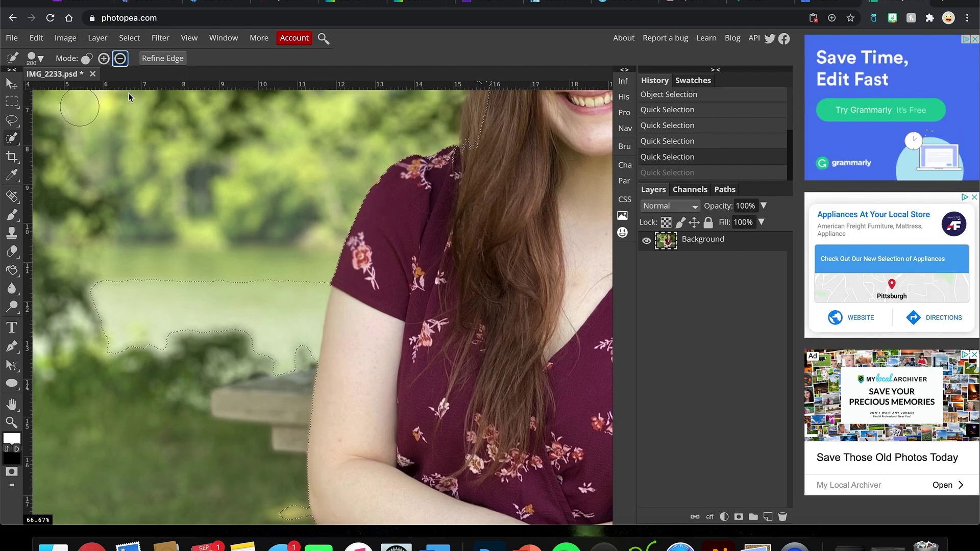
click(177, 302)
click(145, 366)
Step: Refine the edge along her upper arm, adding the arm and trimming nearby grass and bench
click(104, 58)
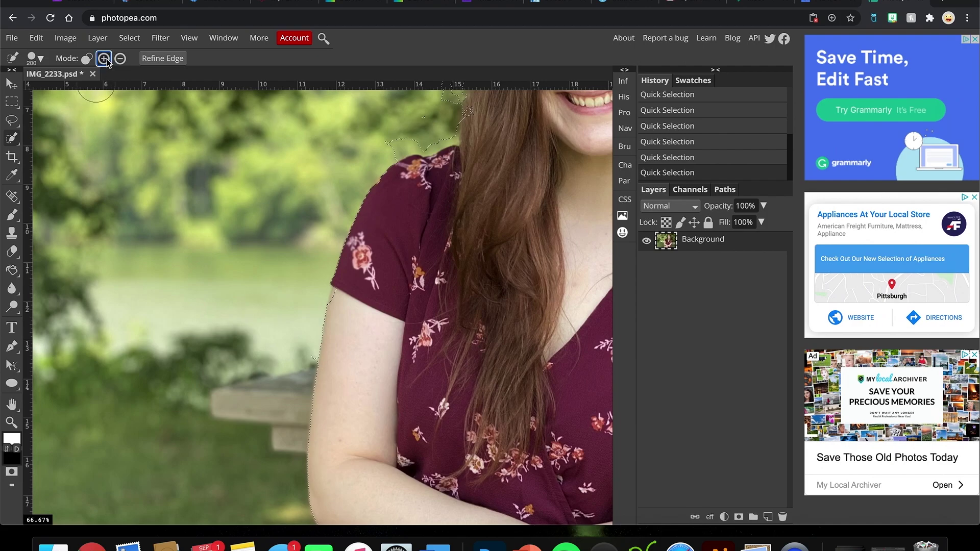
click(351, 297)
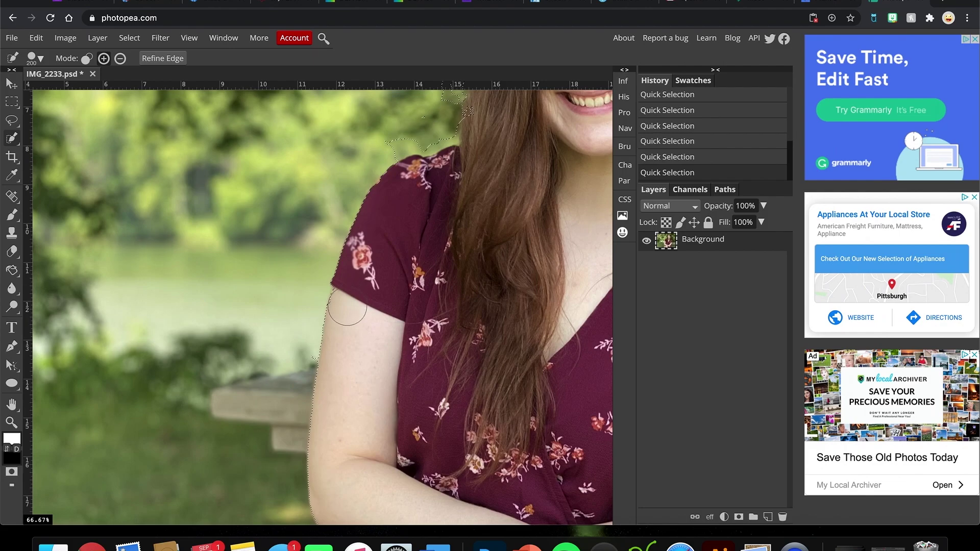
click(120, 58)
click(296, 359)
click(104, 58)
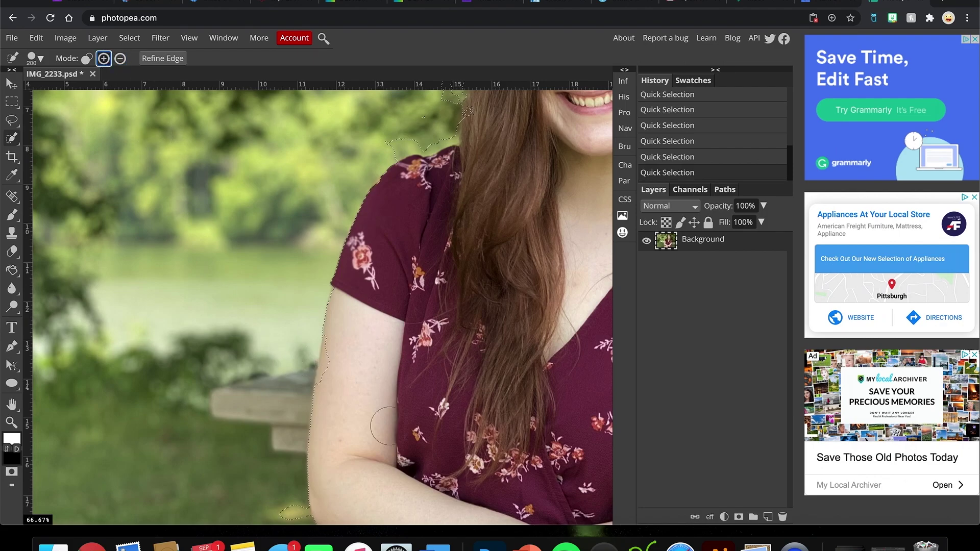
click(340, 368)
scroll(333, 388, down, 4)
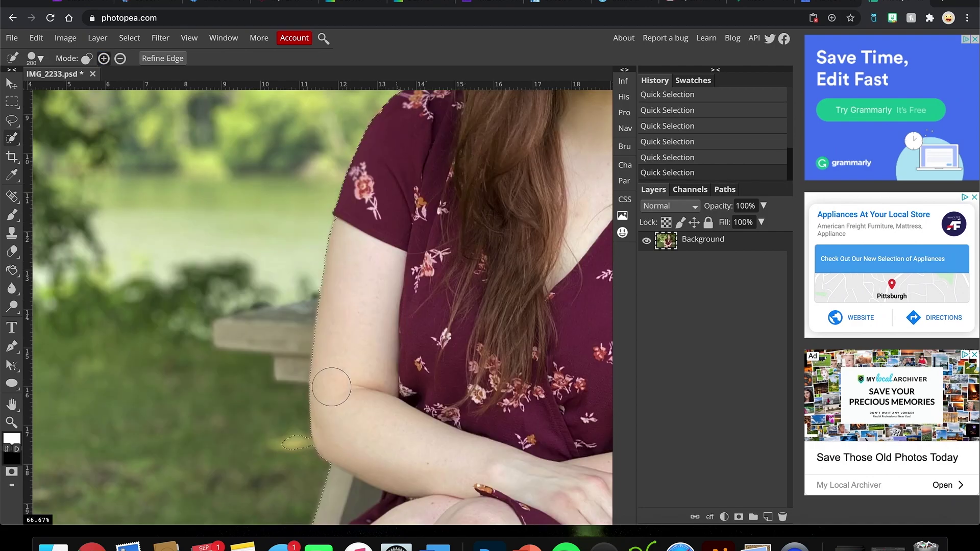
Step: Subtract the bench beside her arm and the bench leg, and add the area by her knee
scroll(333, 387, down, 5)
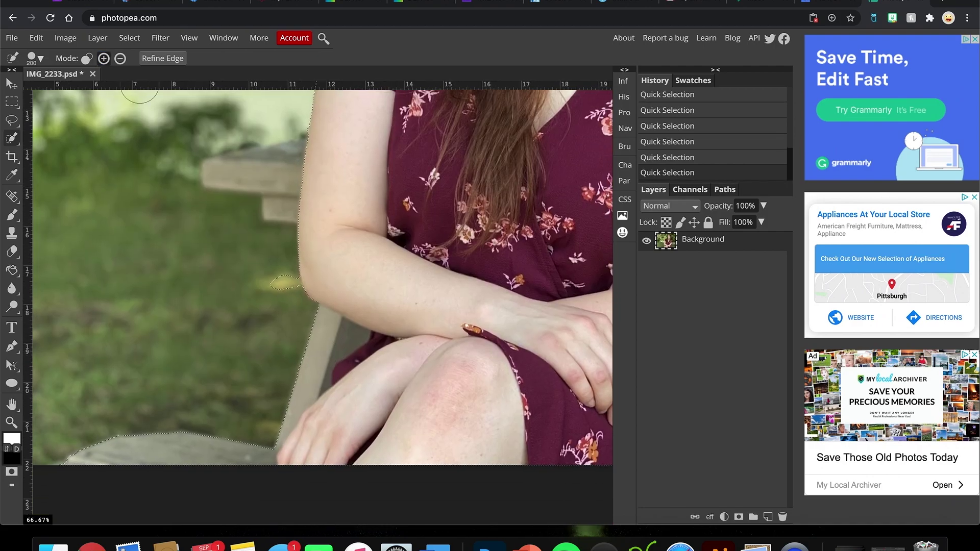
click(120, 60)
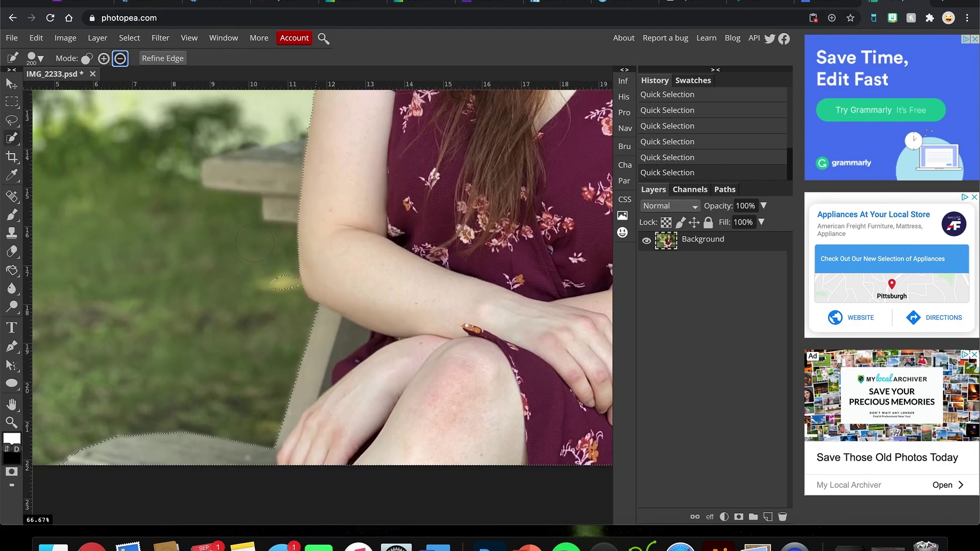
click(279, 285)
click(103, 58)
click(392, 349)
click(120, 59)
click(330, 340)
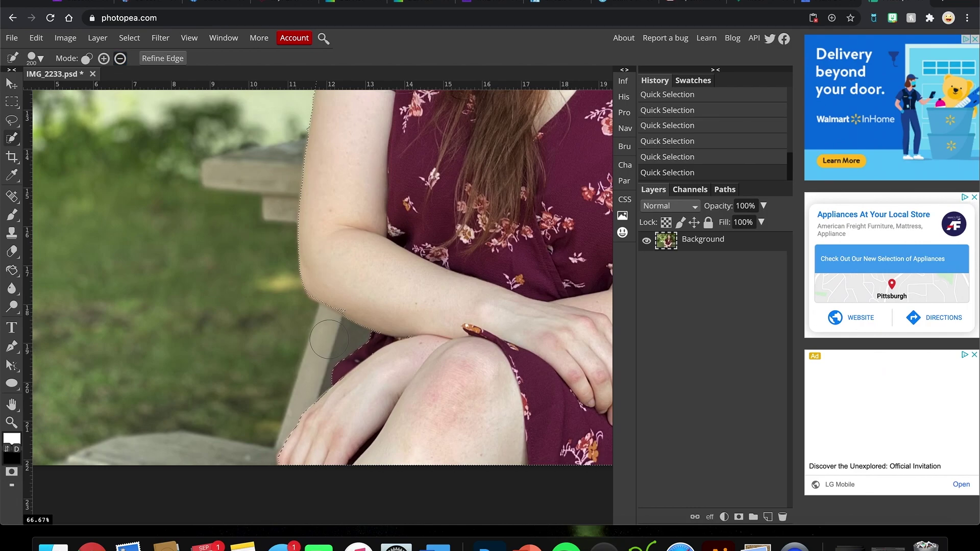
Step: Check the brush size settings, then add her forearm edge back into the selection
click(40, 60)
click(41, 60)
click(41, 59)
click(209, 65)
click(106, 59)
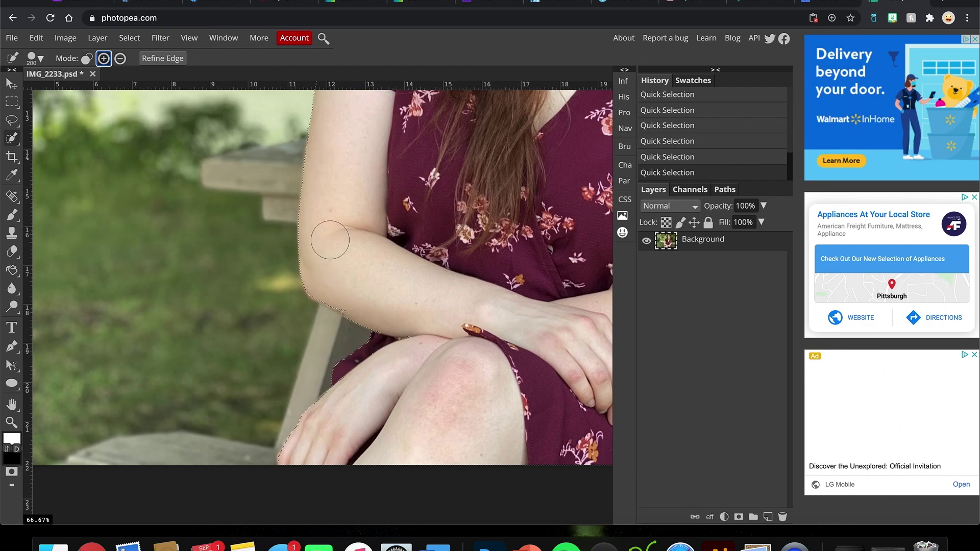
click(350, 295)
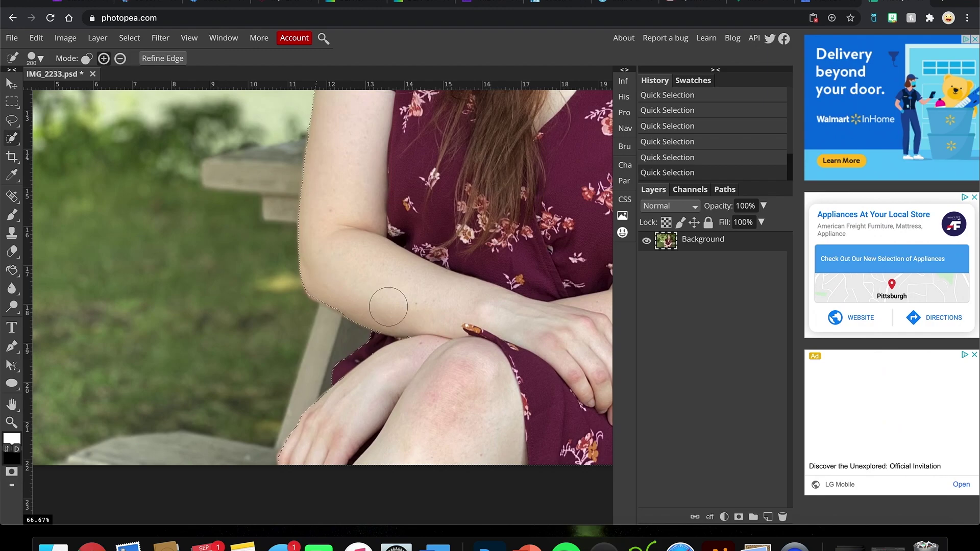
scroll(389, 301, right, 5)
Step: Subtract the leftover background beside her right sleeve, then return to Add mode
scroll(388, 307, right, 5)
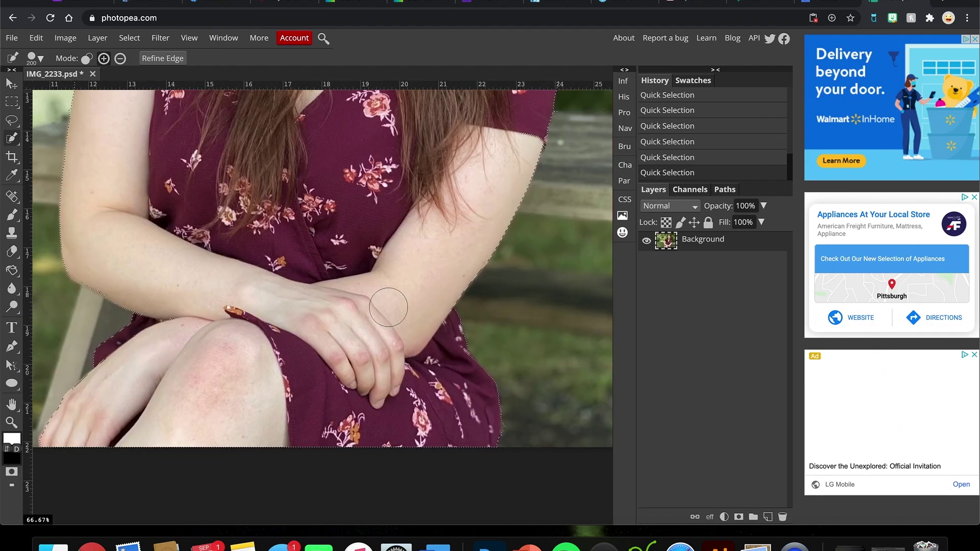
scroll(389, 307, up, 3)
scroll(389, 307, up, 4)
scroll(388, 308, right, 2)
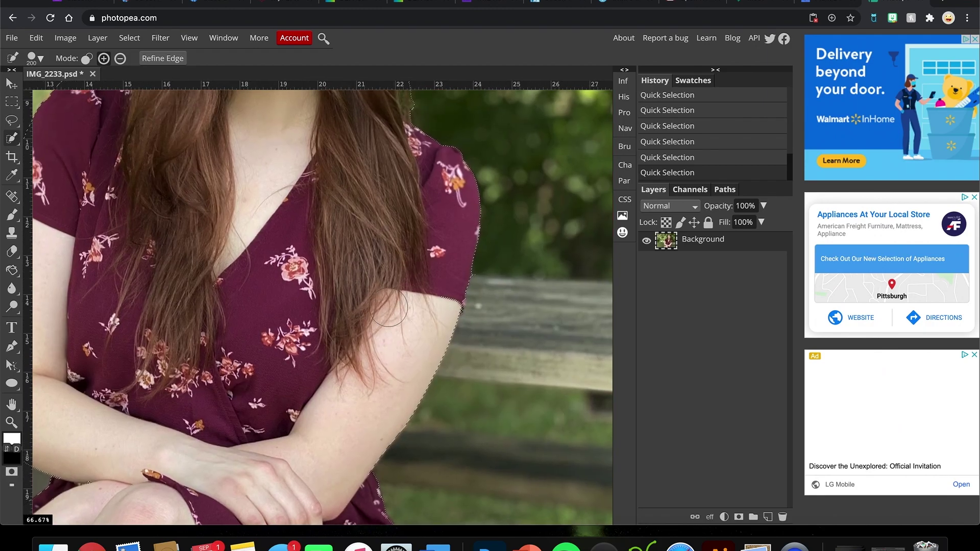
click(121, 60)
drag(491, 286, 531, 259)
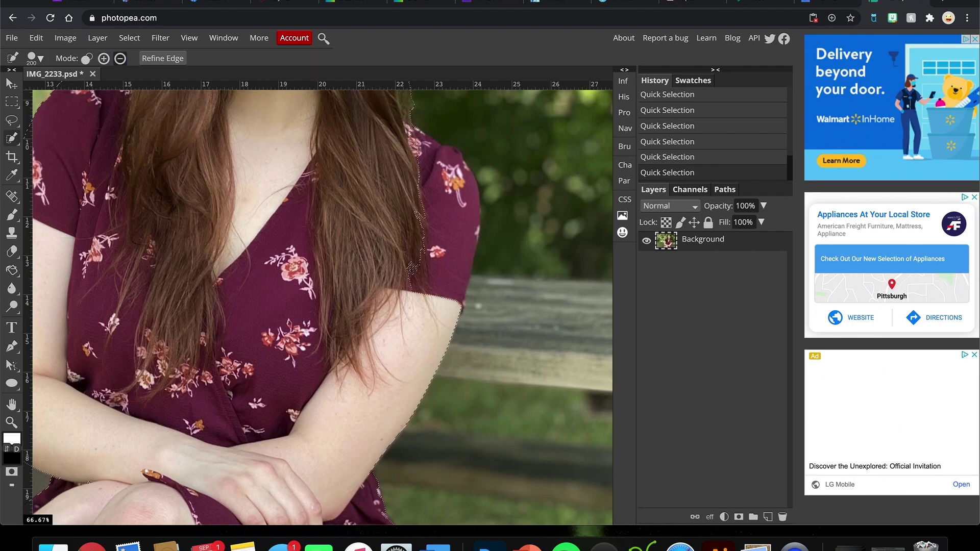
click(104, 59)
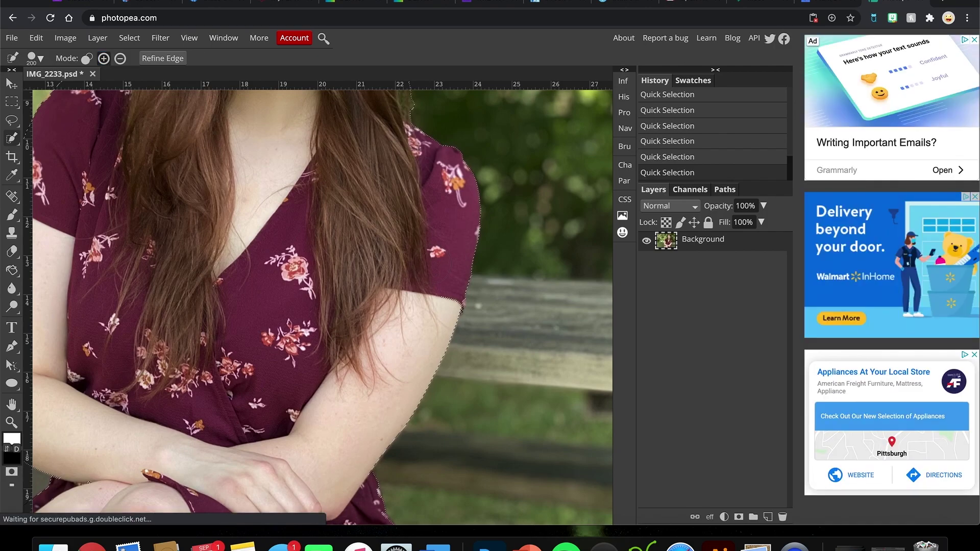
Step: Subtract the greenery beside the left edge of her hair, then return to Add mode
scroll(318, 303, up, 3)
scroll(433, 242, up, 10)
scroll(433, 242, left, 4)
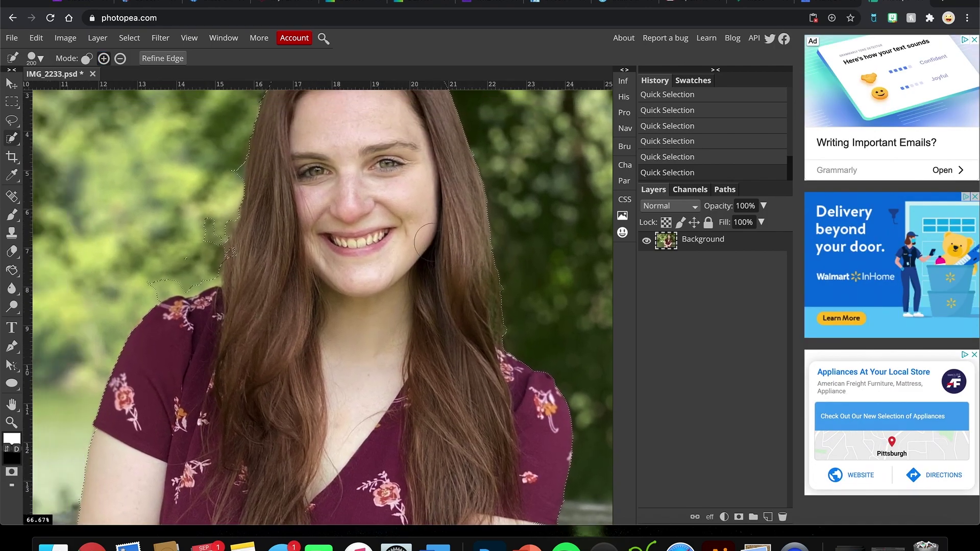
scroll(433, 241, up, 2)
scroll(433, 241, left, 2)
click(119, 58)
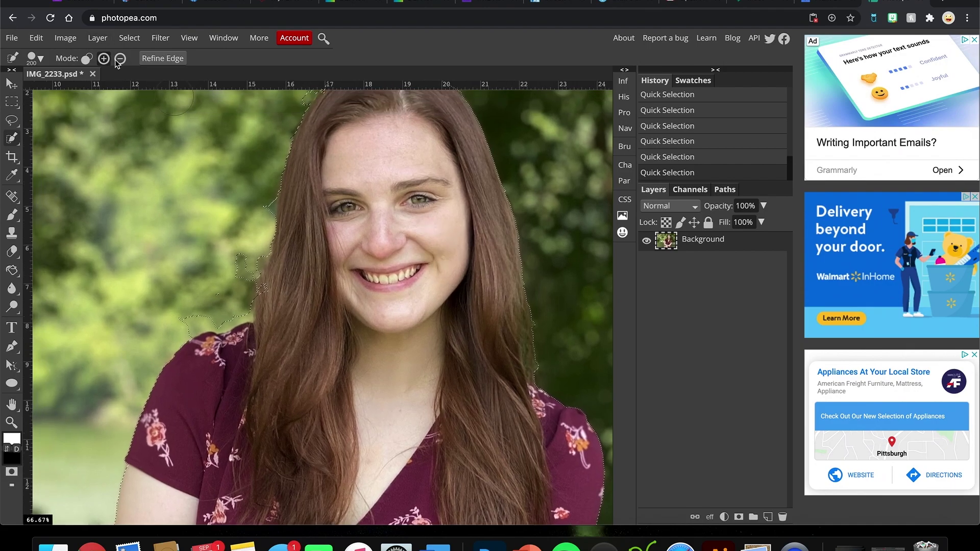
click(255, 204)
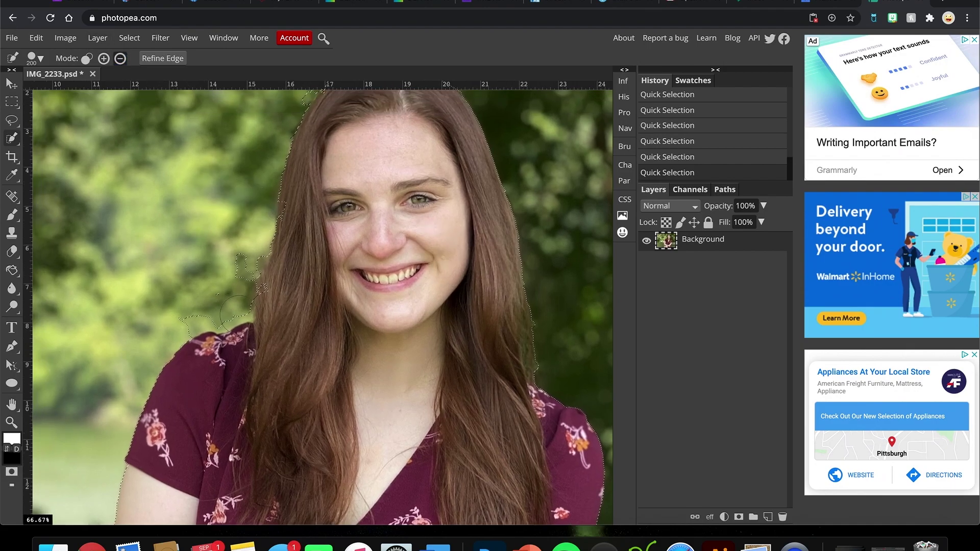
click(233, 270)
click(103, 58)
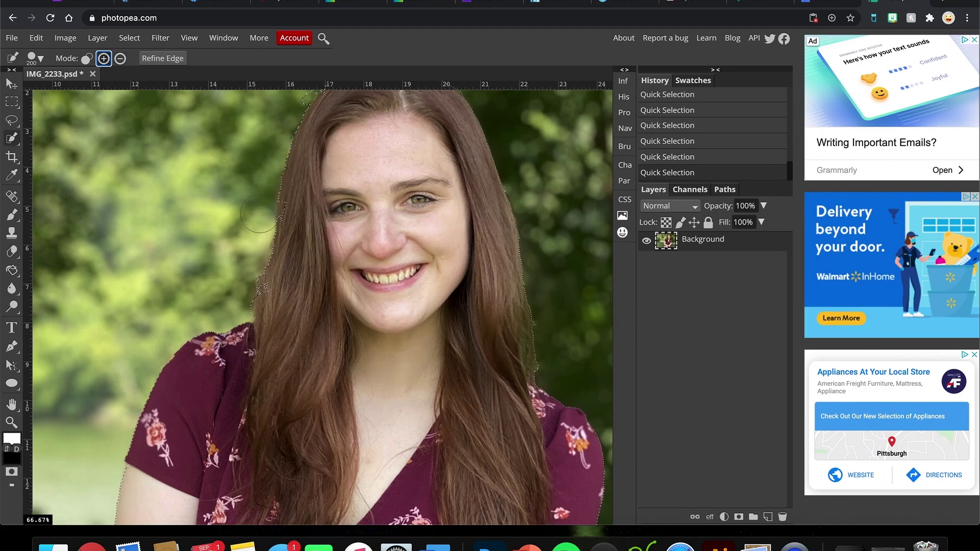
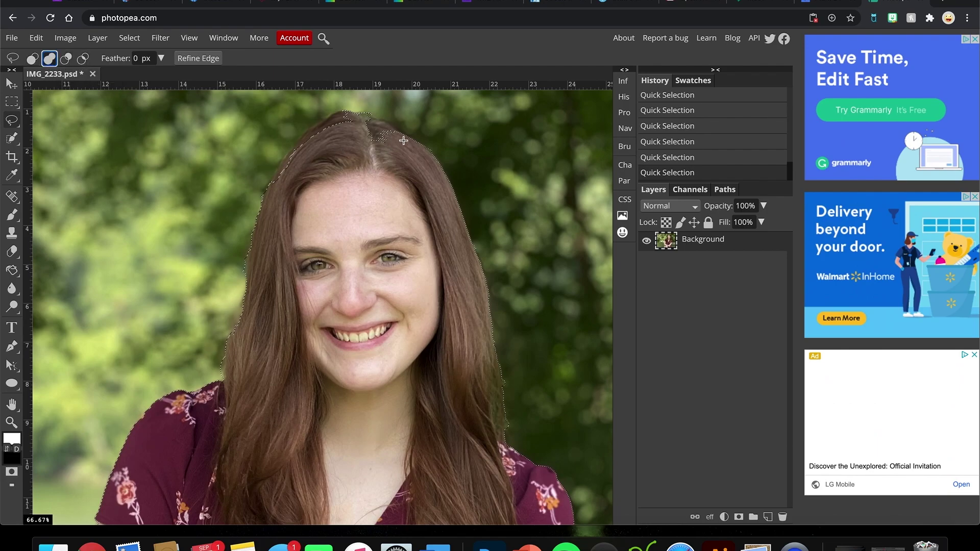
Step: Subtract stray green background from around the hair with the Lasso
mouse_move(396, 125)
mouse_down()
mouse_move(338, 110)
mouse_move(300, 139)
mouse_move(275, 187)
mouse_move(393, 148)
mouse_move(403, 130)
mouse_up()
click(66, 59)
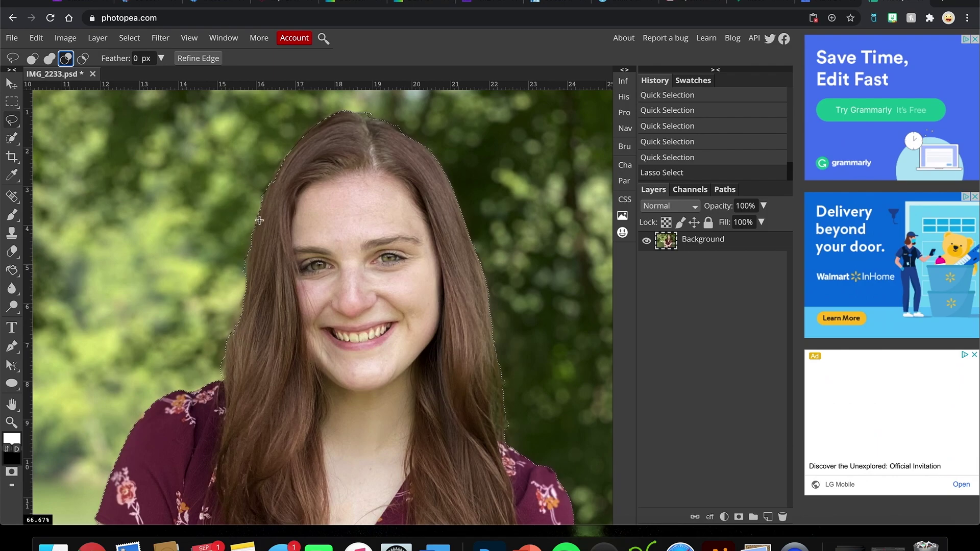
mouse_move(246, 241)
mouse_down()
mouse_move(240, 282)
mouse_move(246, 244)
mouse_up()
mouse_move(220, 357)
mouse_down()
mouse_move(222, 377)
mouse_move(210, 372)
mouse_move(220, 357)
mouse_up()
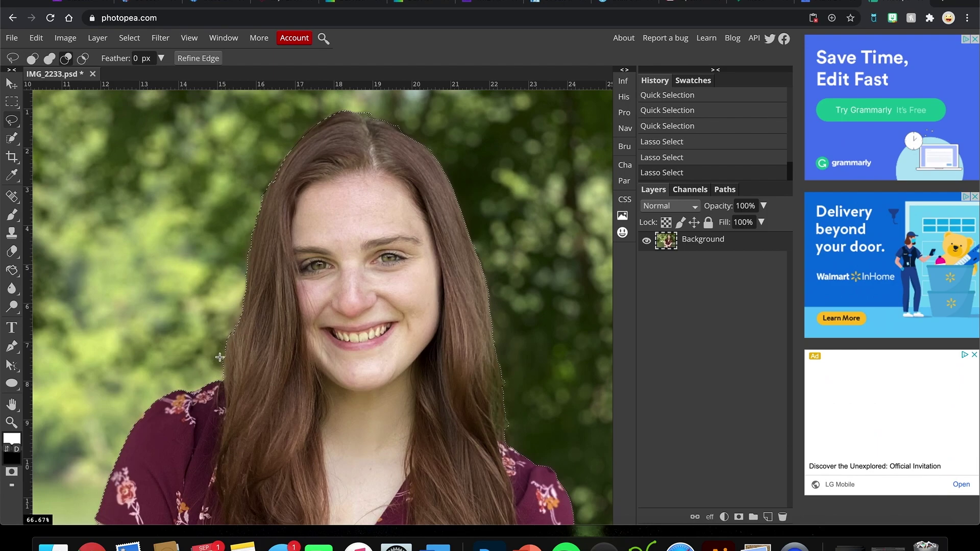
scroll(321, 362, right, 2)
scroll(320, 363, down, 1)
scroll(320, 363, right, 2)
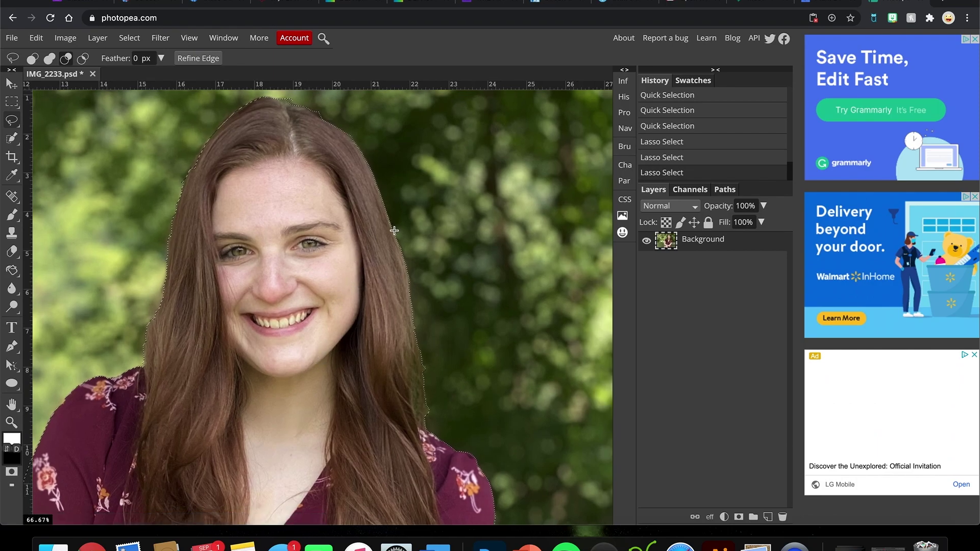
drag(394, 230, 395, 234)
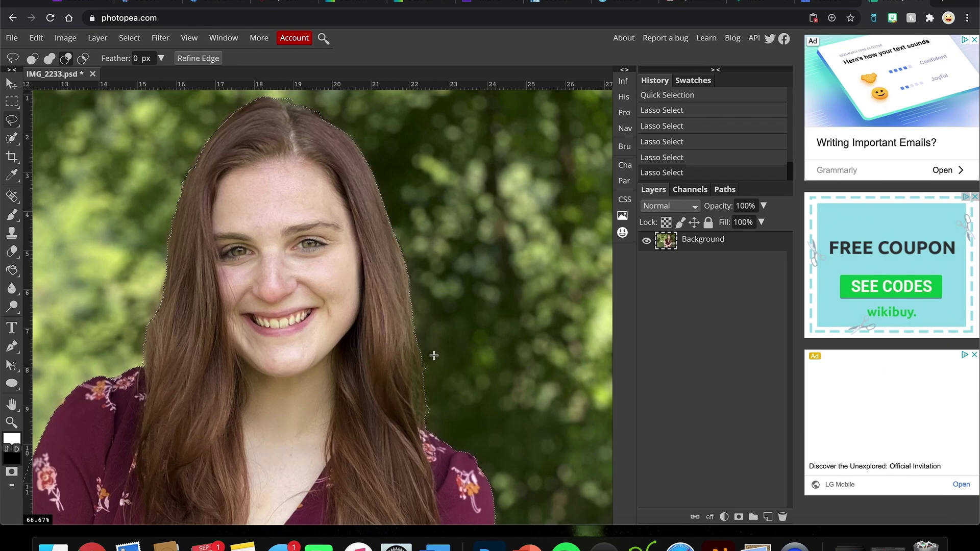
Step: Zoom in near the chin, retrace the hair edge in add mode, then zoom back out
key(super+equal)
key(super+equal)
key(super+equal)
scroll(434, 354, down, 5)
scroll(434, 355, right, 5)
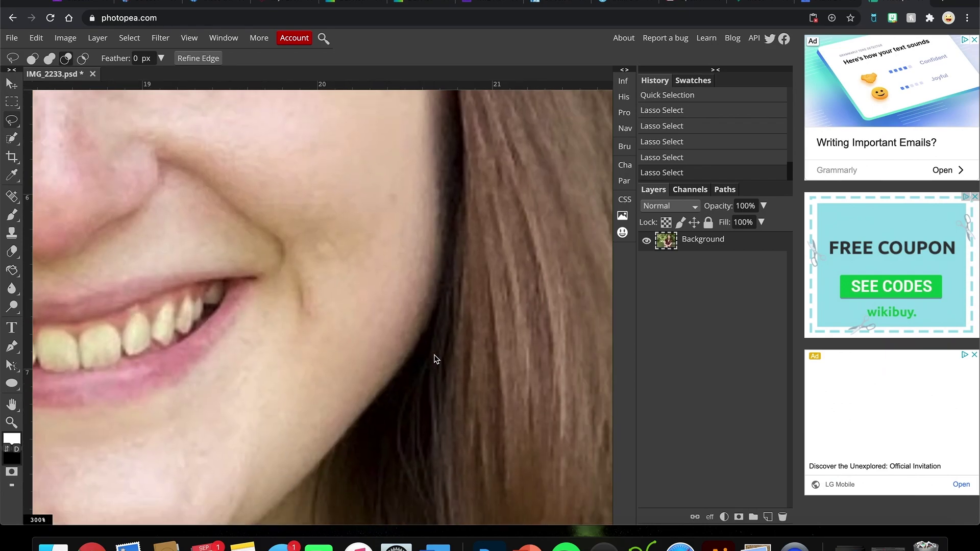
key(space)
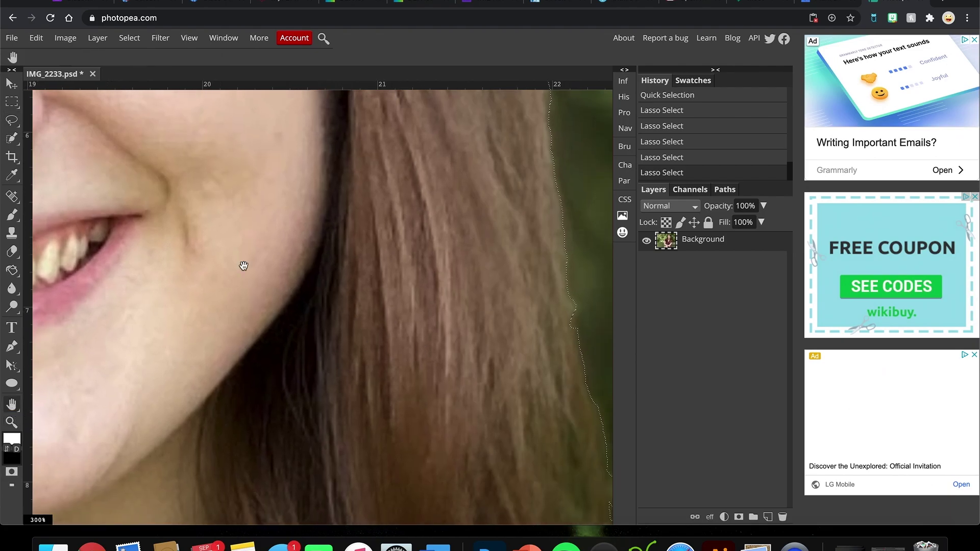
scroll(281, 286, down, 3)
scroll(281, 287, right, 5)
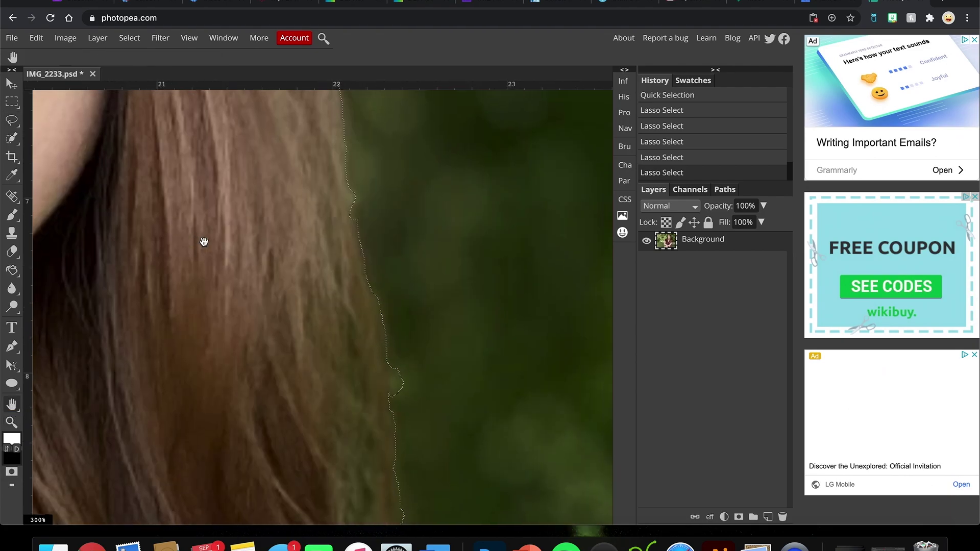
click(12, 120)
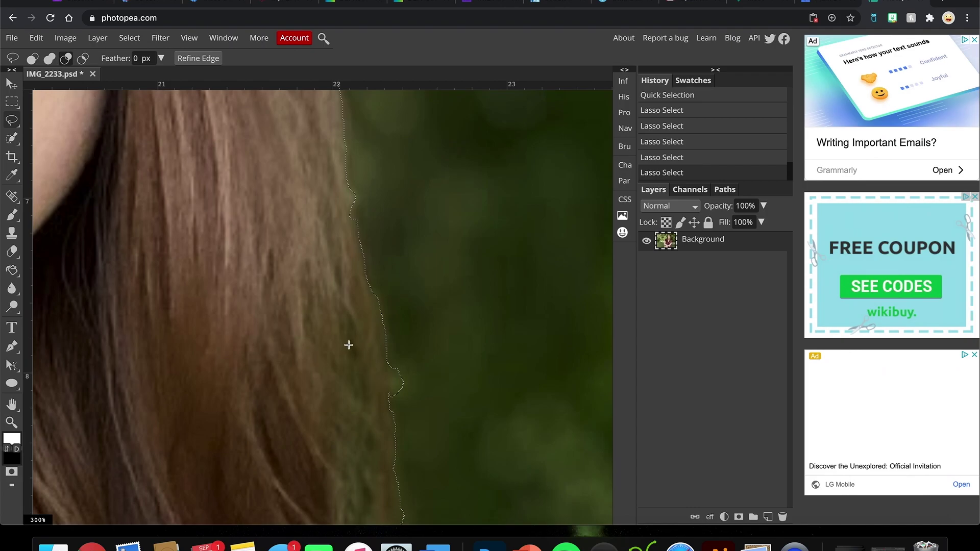
mouse_move(390, 356)
mouse_down()
mouse_move(392, 399)
mouse_move(413, 397)
mouse_move(388, 356)
mouse_up()
key(shift)
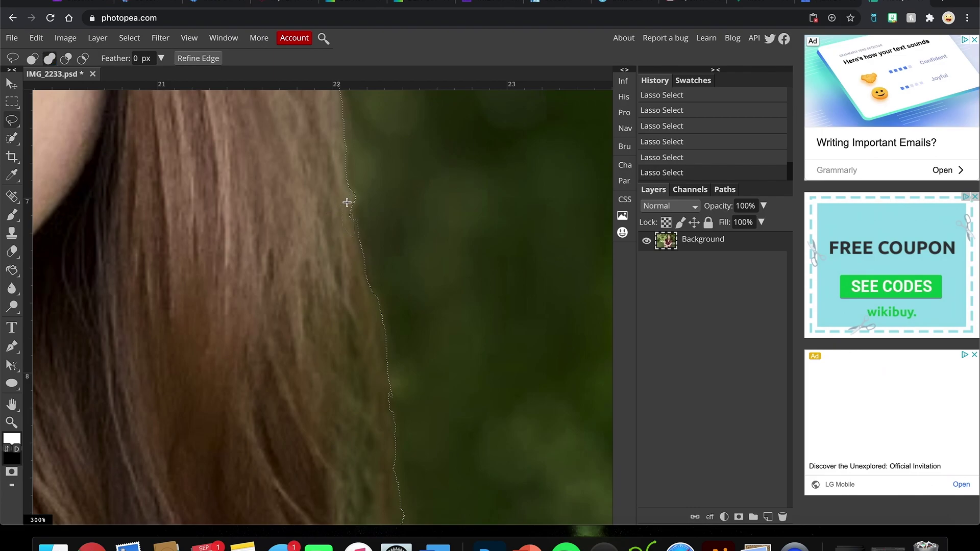
key(ctrl+0)
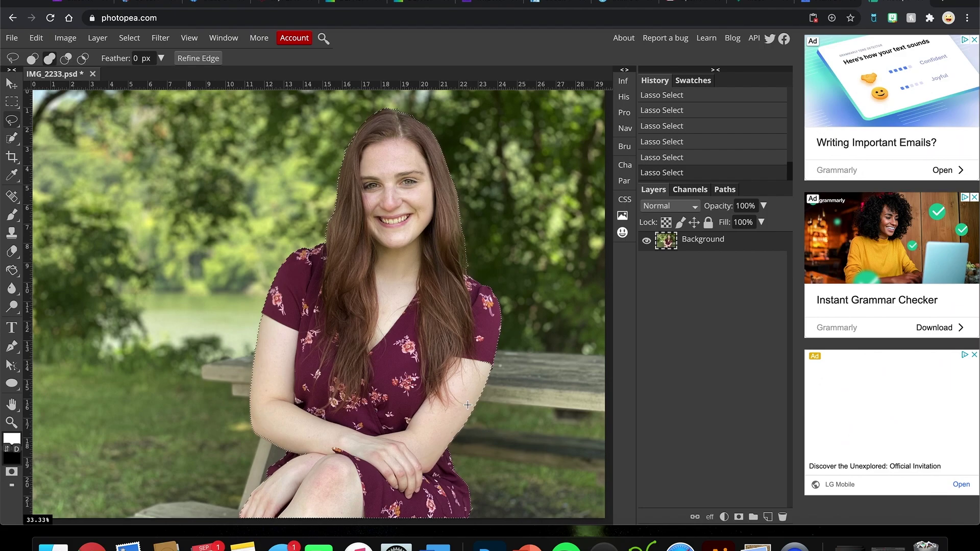
key(ctrl+minus)
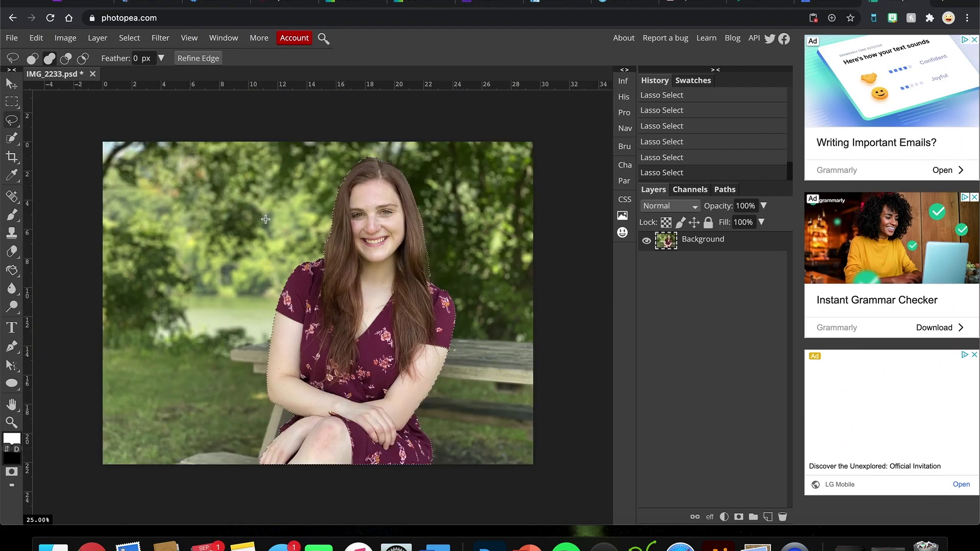
click(129, 40)
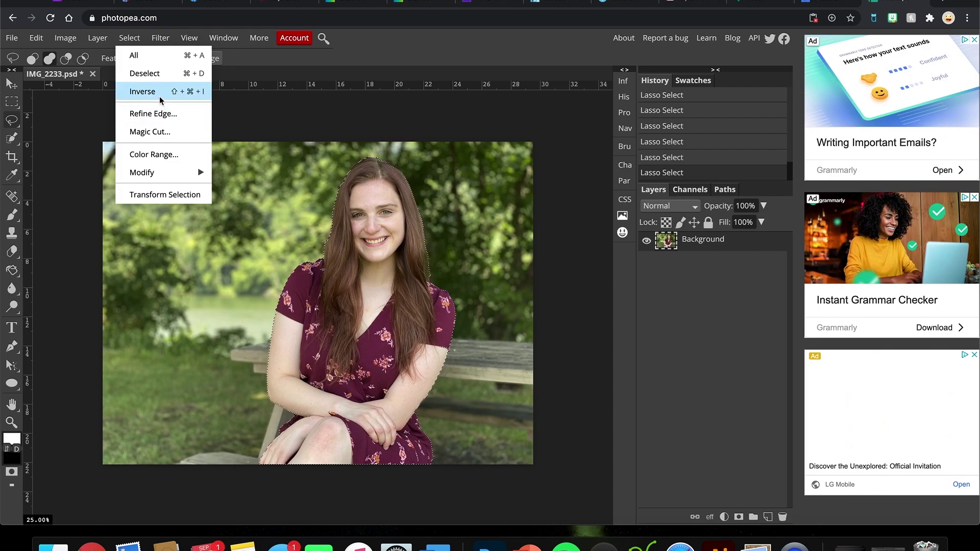
click(160, 95)
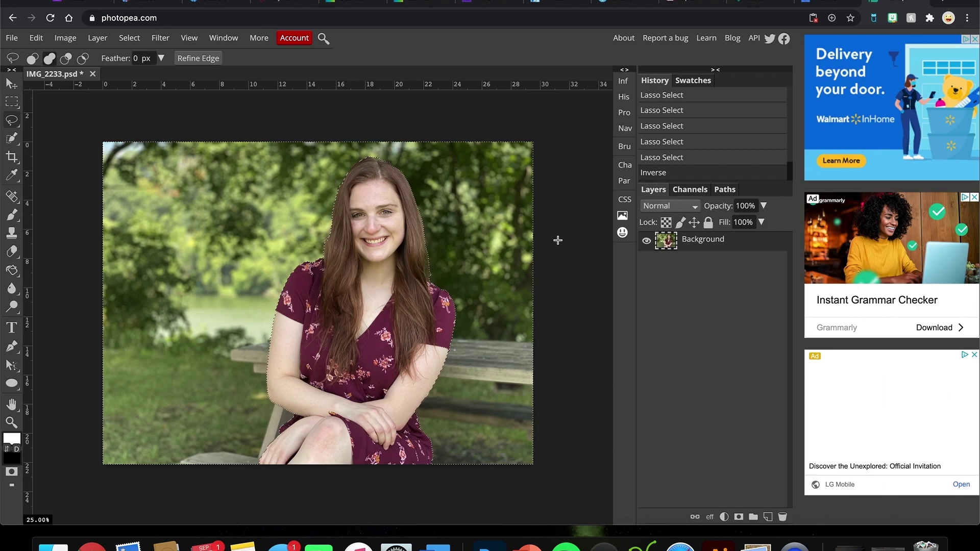
key(Delete)
key(Delete)
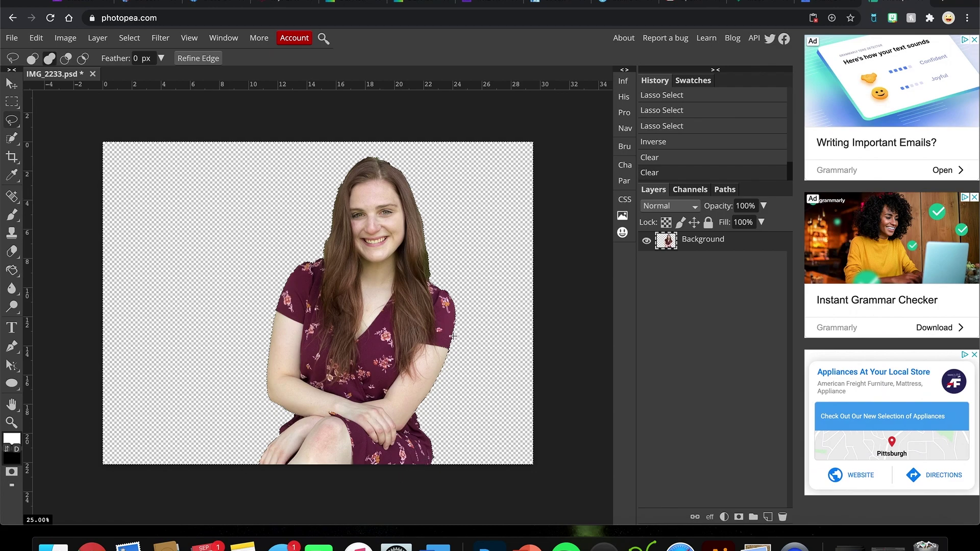
key(ctrl+z)
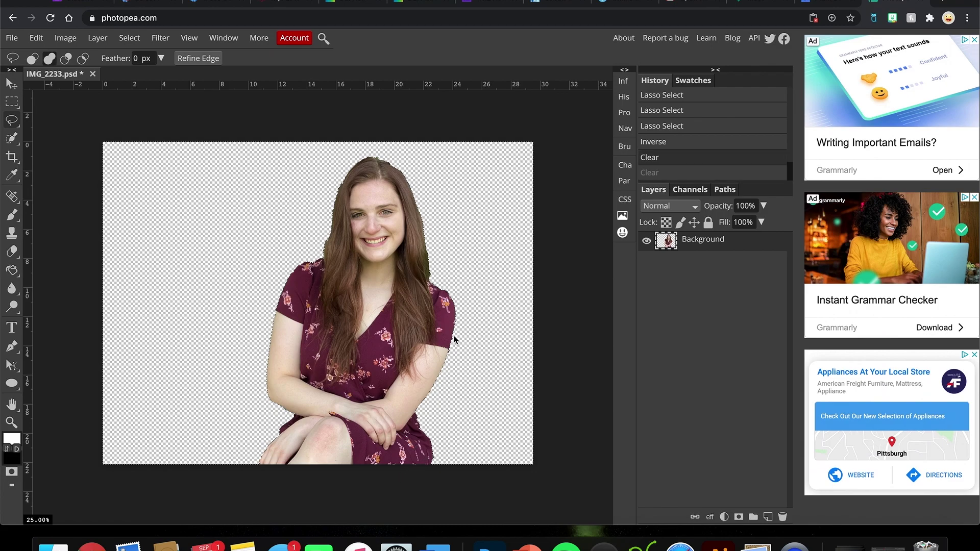
key(ctrl+z)
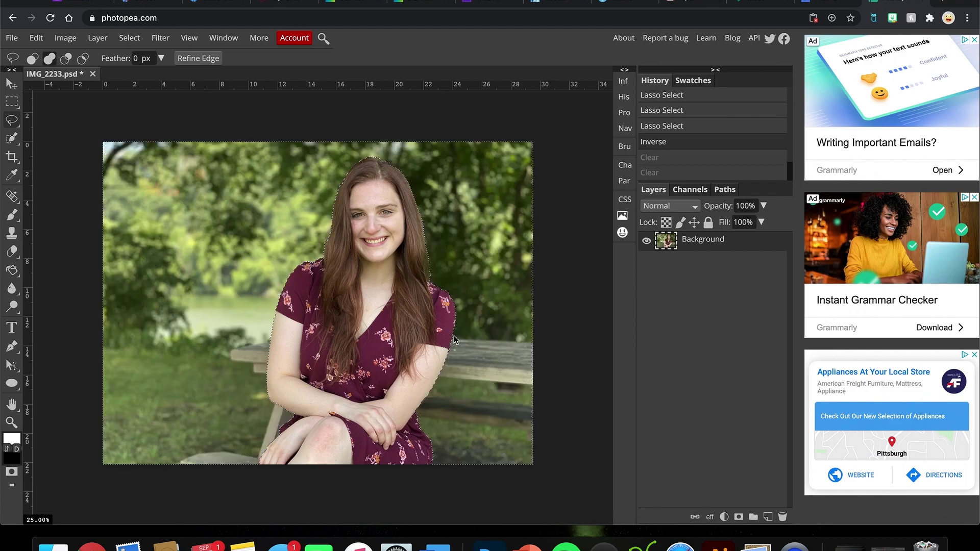
key(ctrl+z)
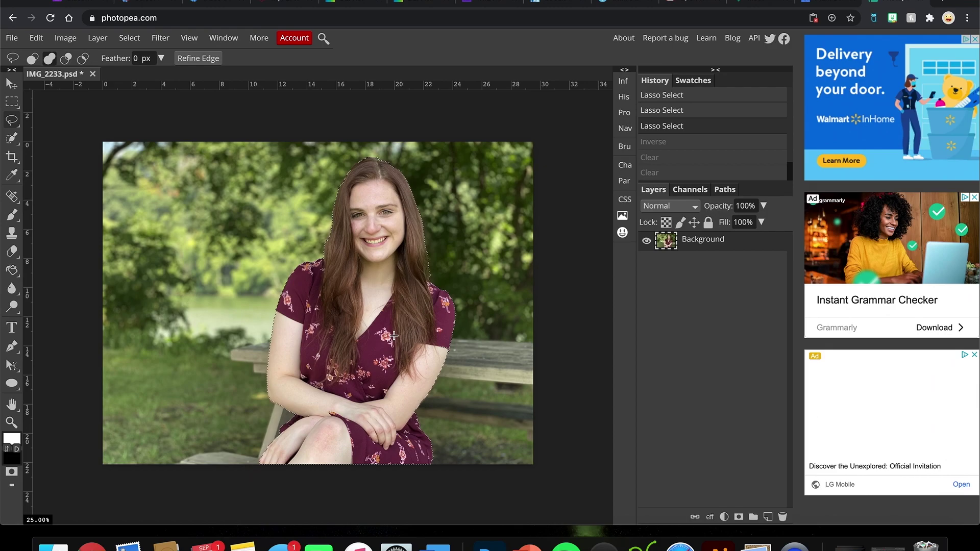
Step: Refine the selection edge with Border 5 and output the cut-out to a new layer
click(191, 59)
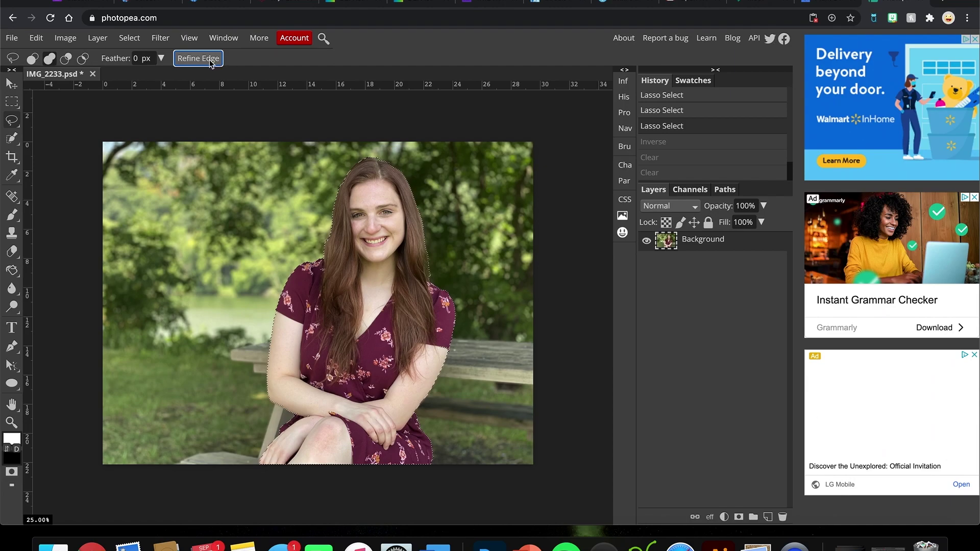
click(179, 59)
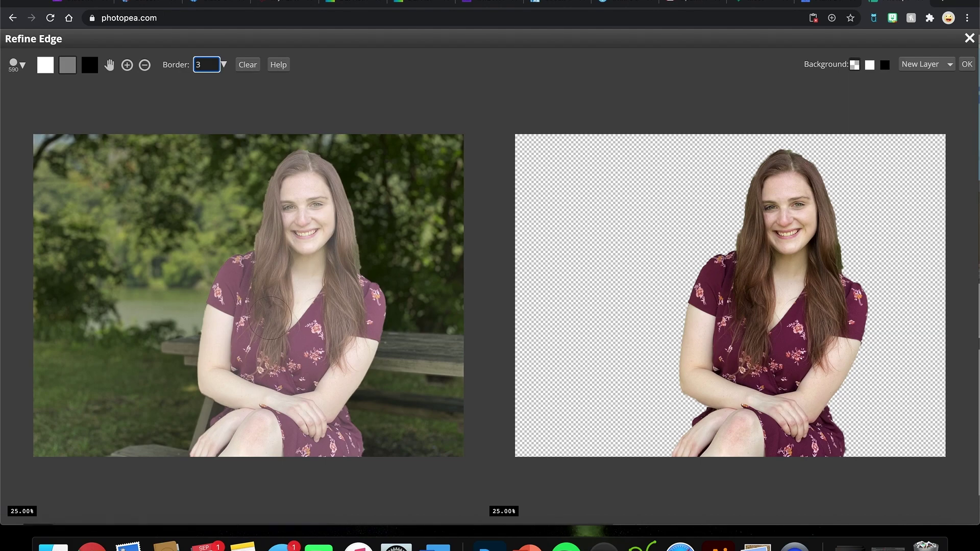
drag(205, 64, 191, 64)
text(5)
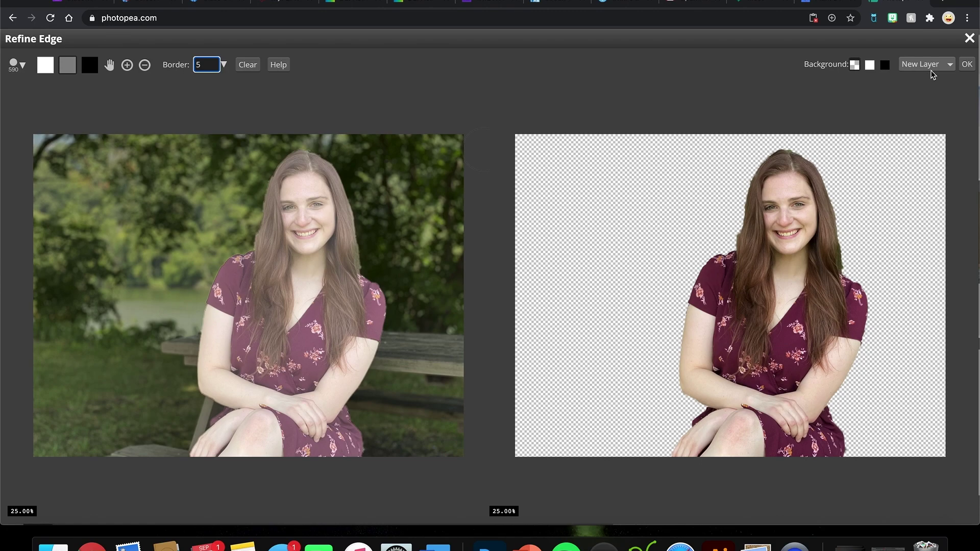
click(967, 64)
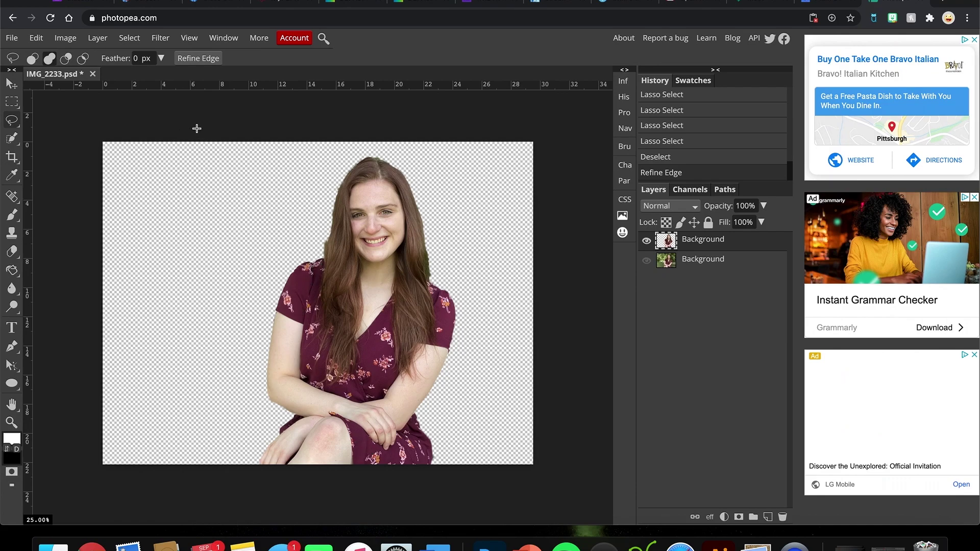
click(138, 61)
key(BackSpace)
text(10)
key(Return)
click(146, 58)
click(162, 59)
drag(110, 77, 135, 78)
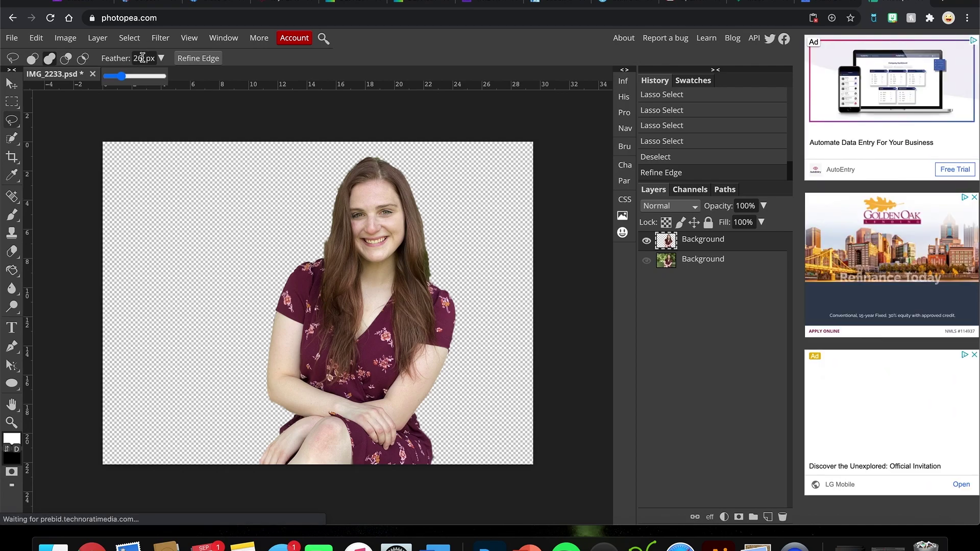
click(132, 58)
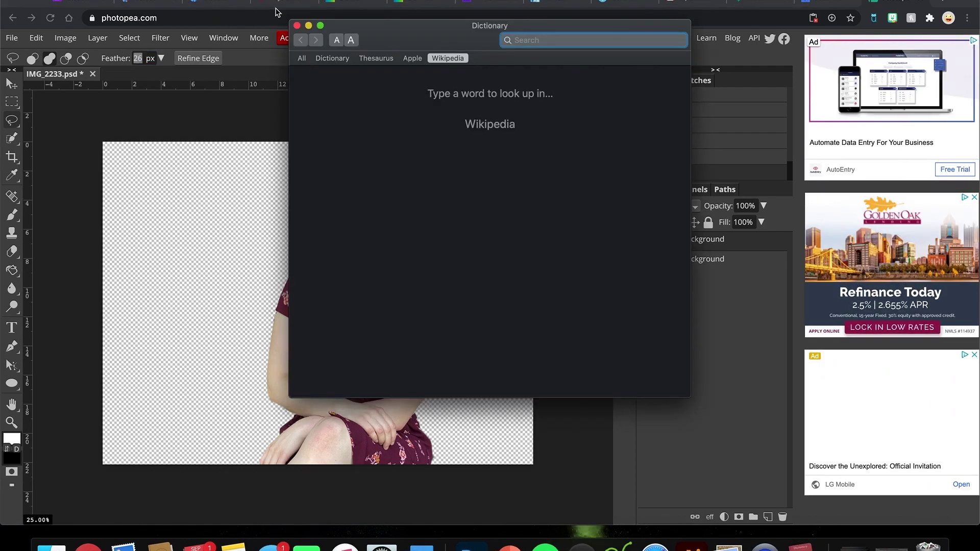
click(298, 25)
key(BackSpace)
text(0)
key(Return)
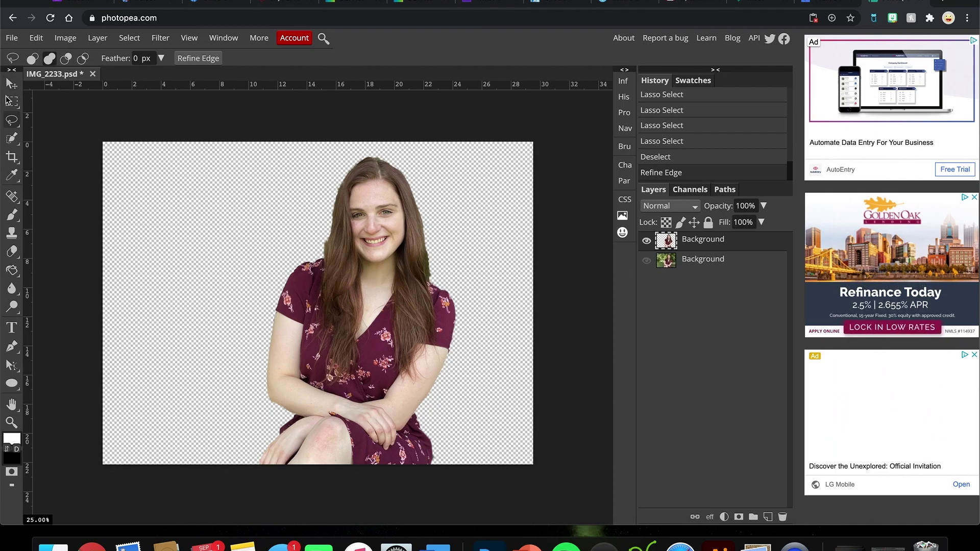
Step: Delete the original photo layer and add a new Layer 1 beneath the cut-out woman
click(12, 84)
click(391, 361)
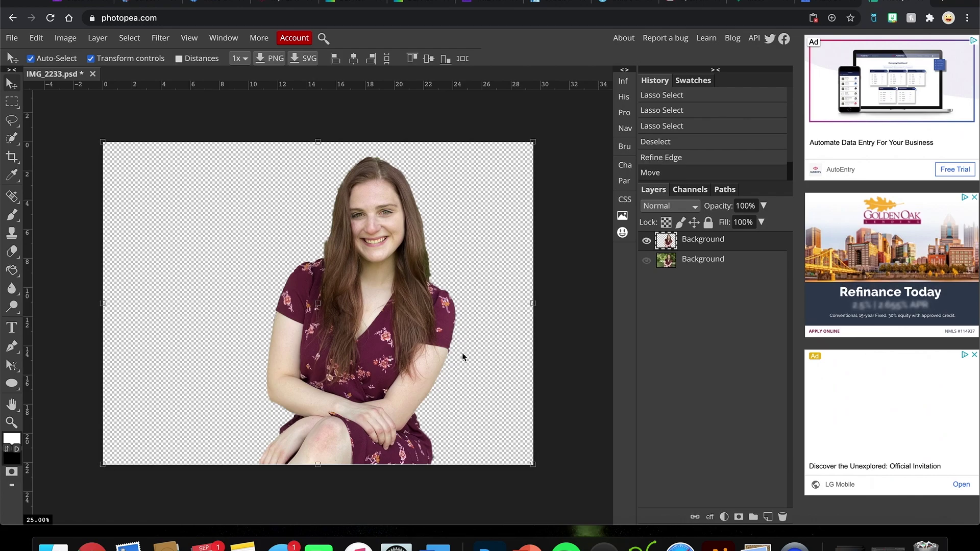
click(692, 270)
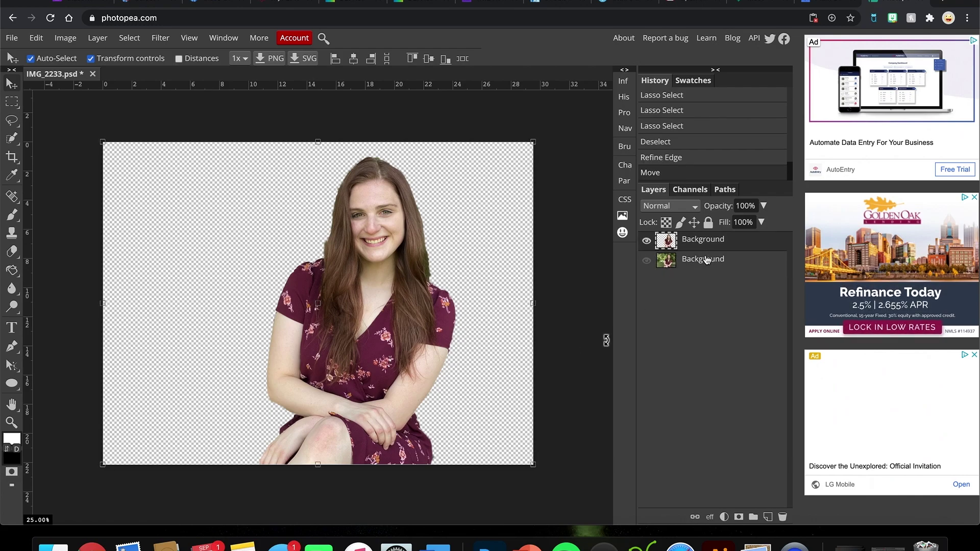
click(647, 262)
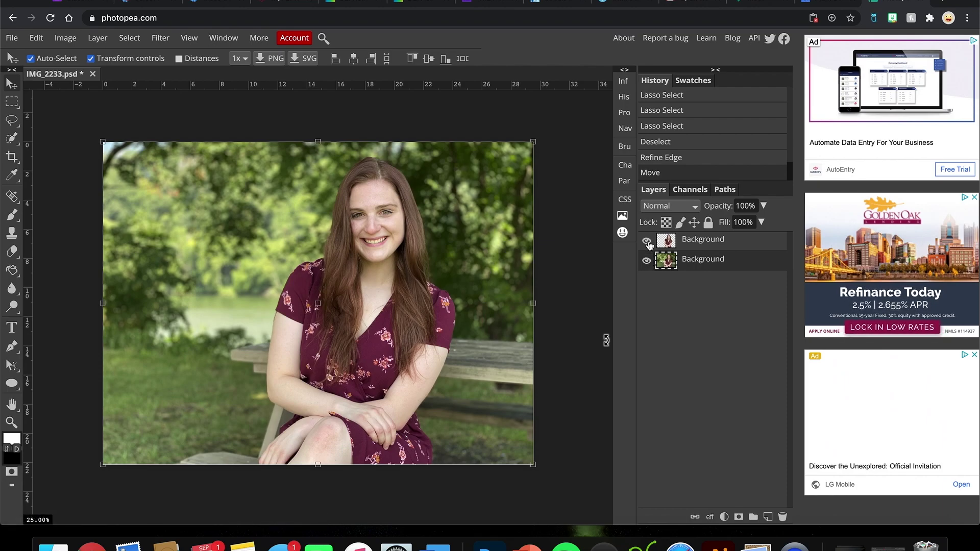
click(648, 242)
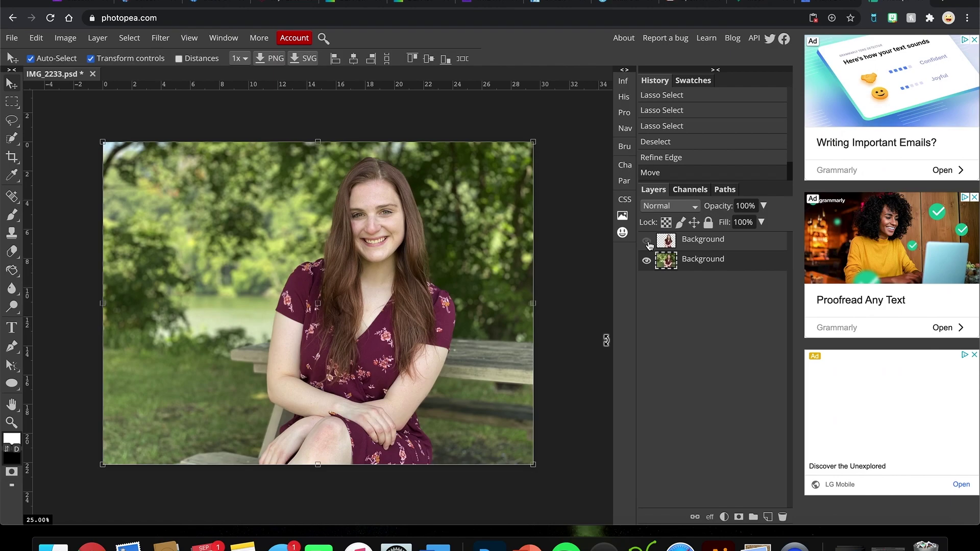
click(648, 243)
click(783, 517)
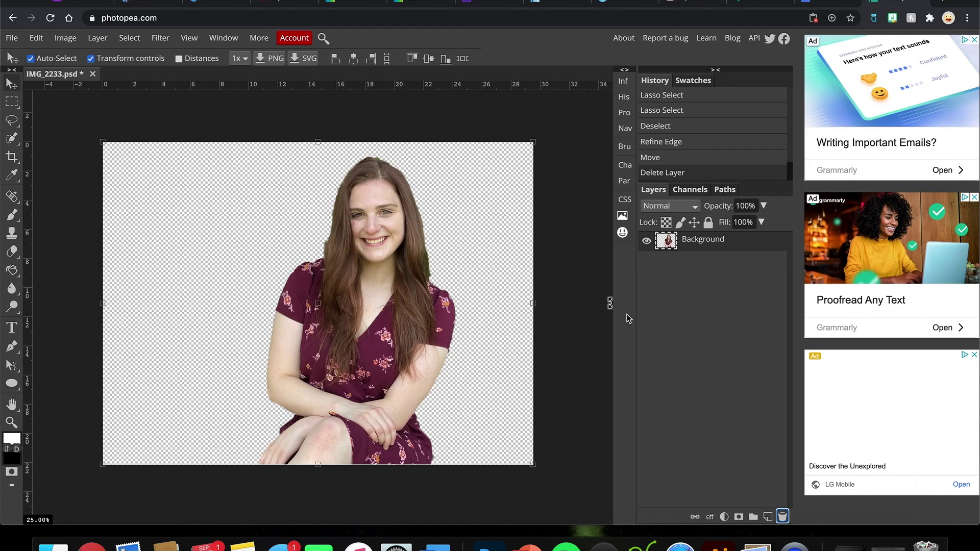
click(767, 517)
drag(694, 244, 681, 270)
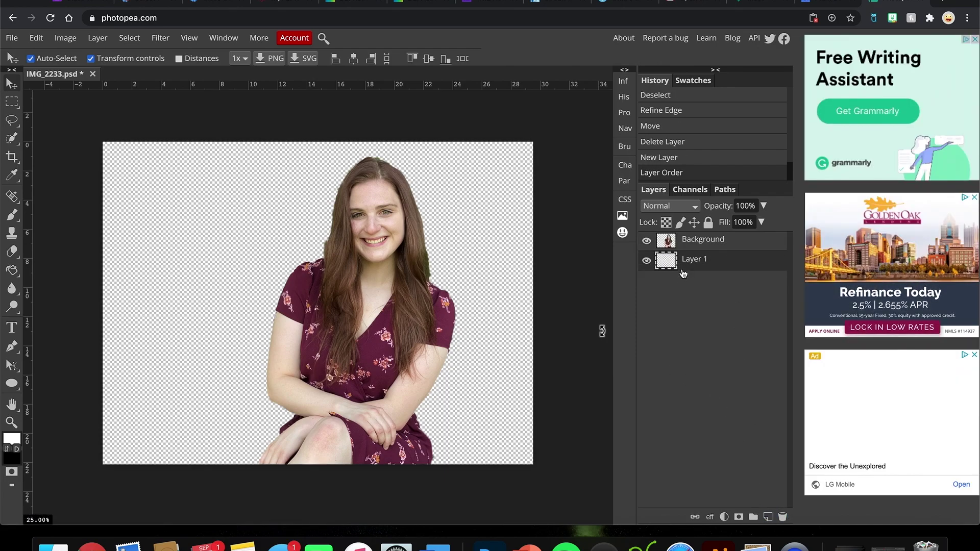
Step: Fill the empty Layer 1 with white using the Paint Bucket
click(11, 270)
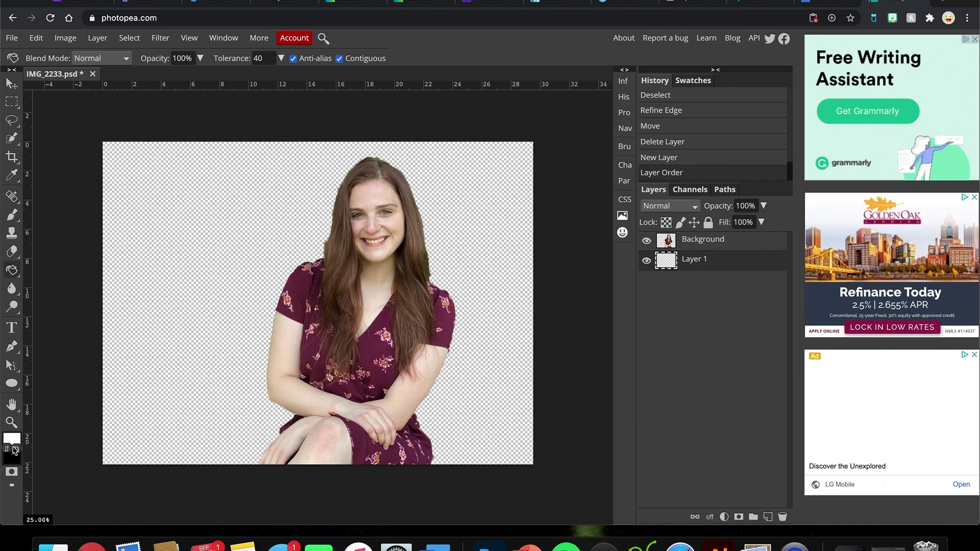
click(12, 440)
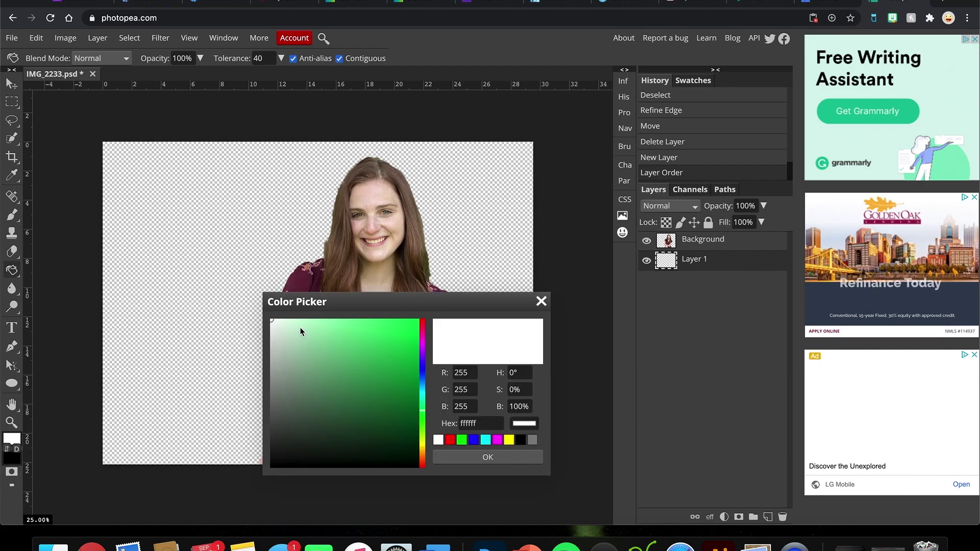
click(474, 453)
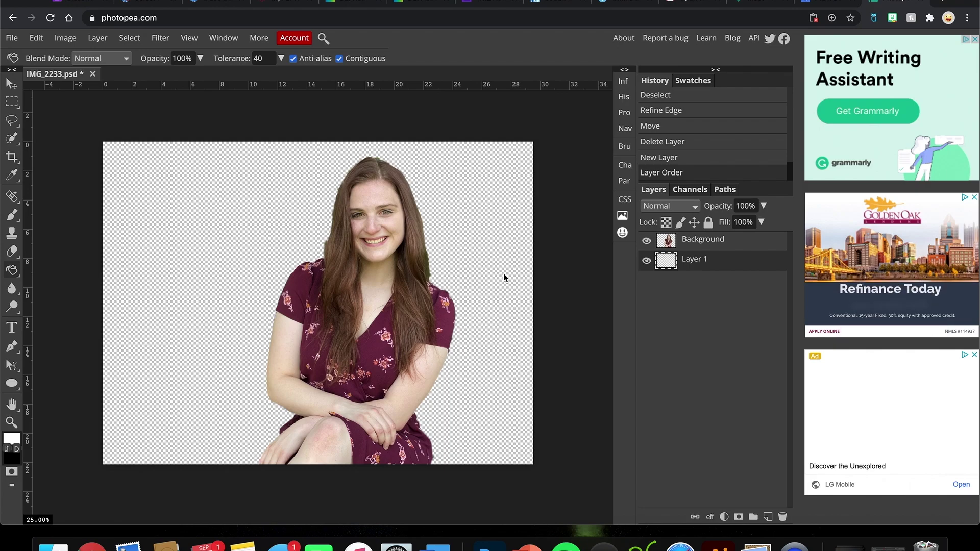
double_click(206, 322)
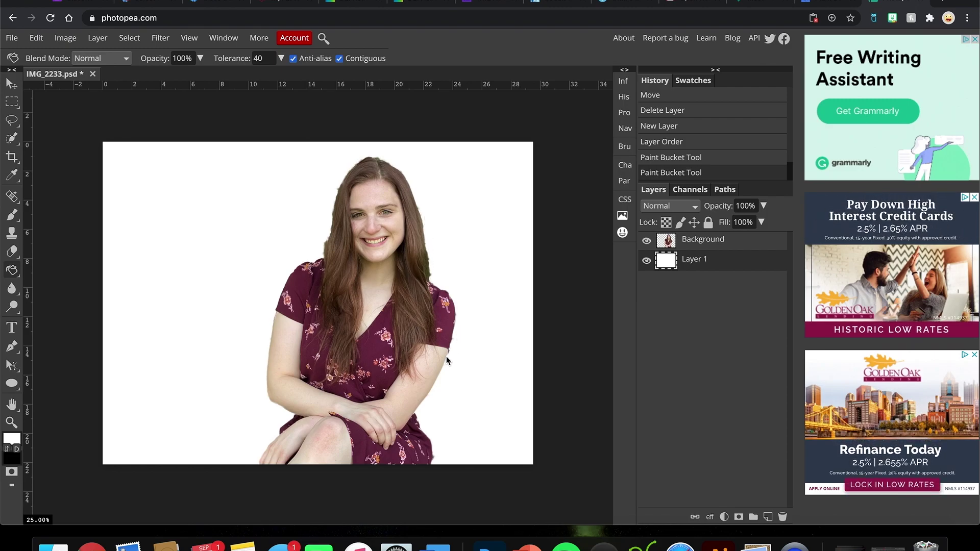
Step: Select the cut-out layer and zoom to 66.67% on her face and right hair edge
click(683, 244)
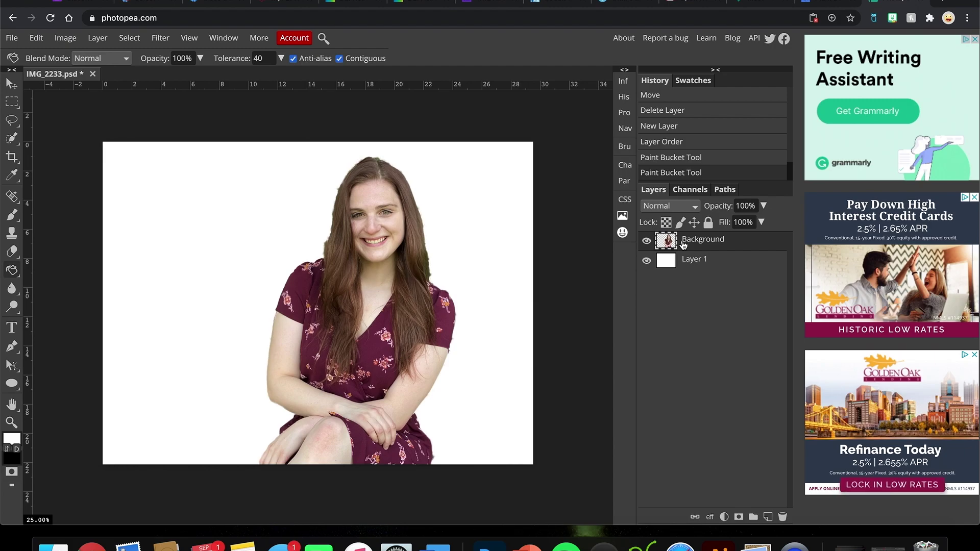
key(super+plus)
key(super+plus)
key(super+plus)
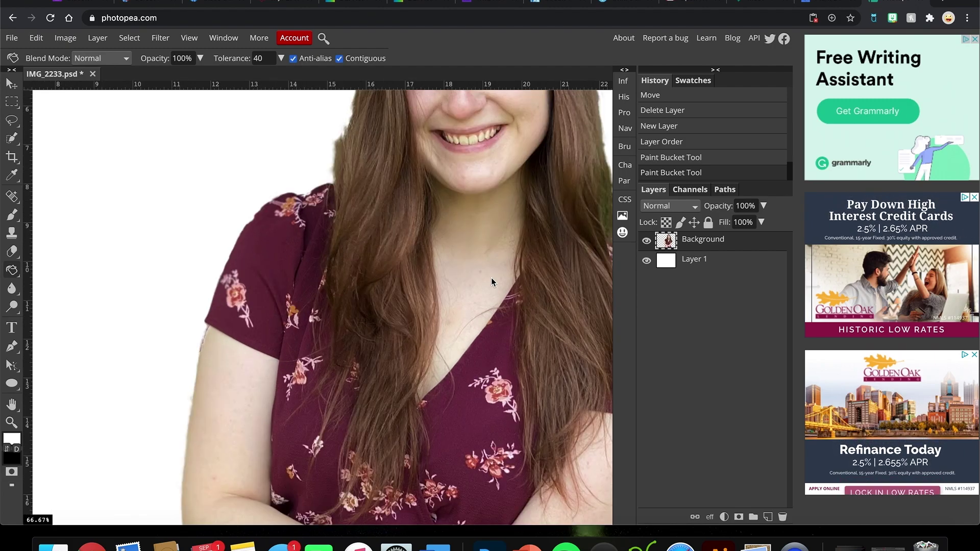
click(12, 404)
drag(355, 268, 165, 379)
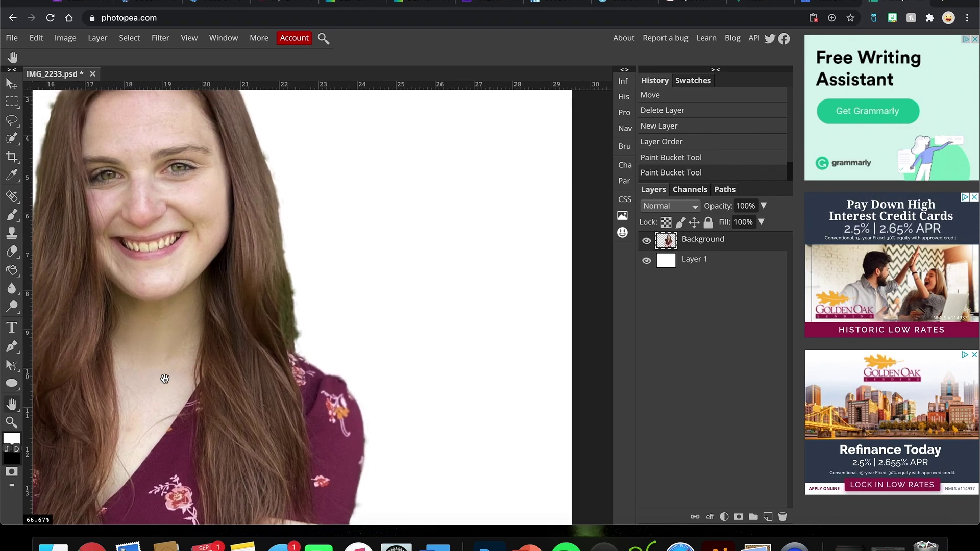
click(10, 253)
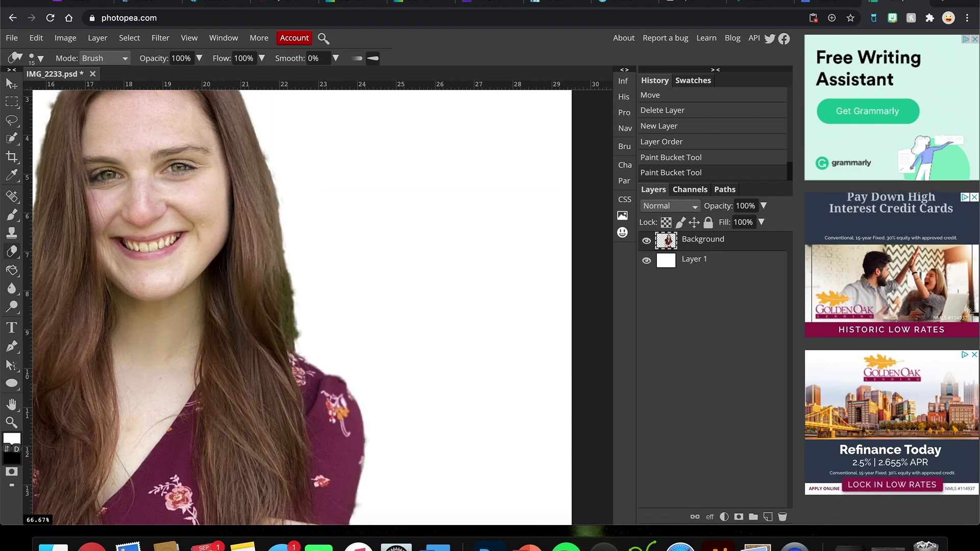
Step: Try a 139 px eraser with 36% smoothing on the hair fringe, then undo those strokes
click(35, 58)
drag(61, 91, 97, 93)
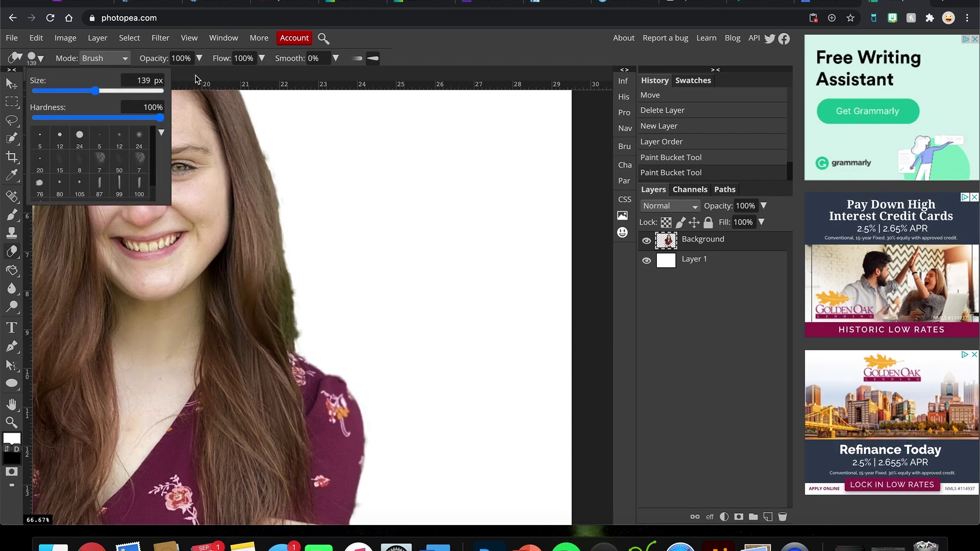
click(425, 56)
click(336, 58)
drag(279, 76, 301, 76)
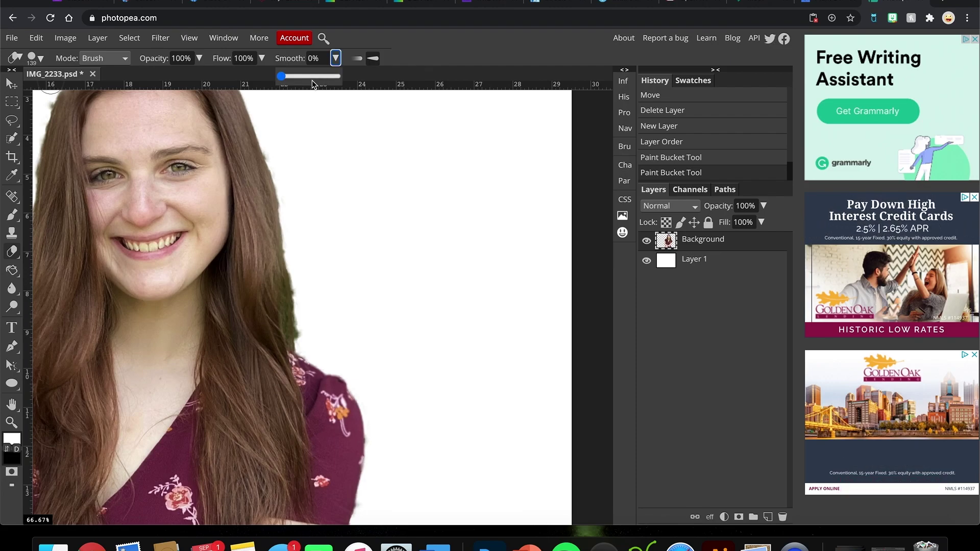
click(305, 303)
click(307, 306)
click(306, 312)
click(304, 327)
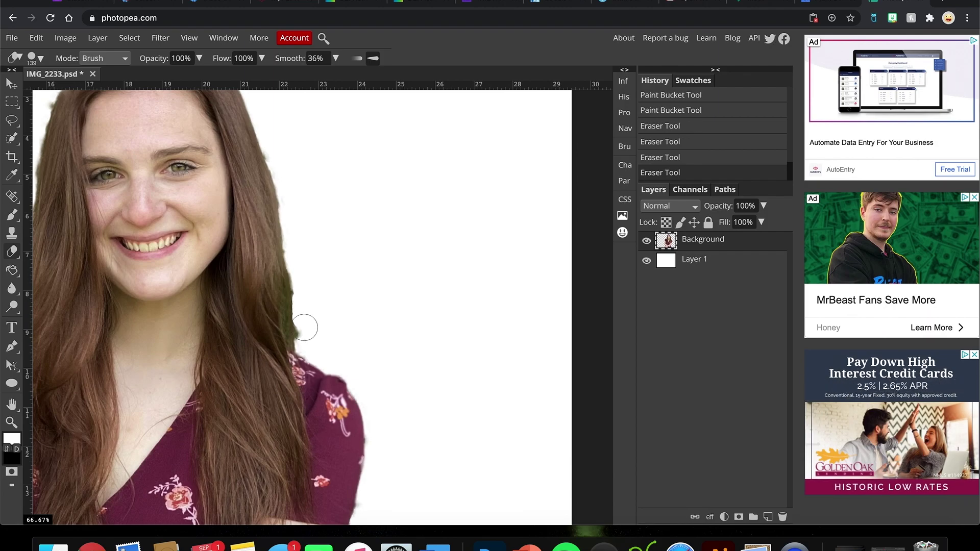
click(309, 332)
click(315, 334)
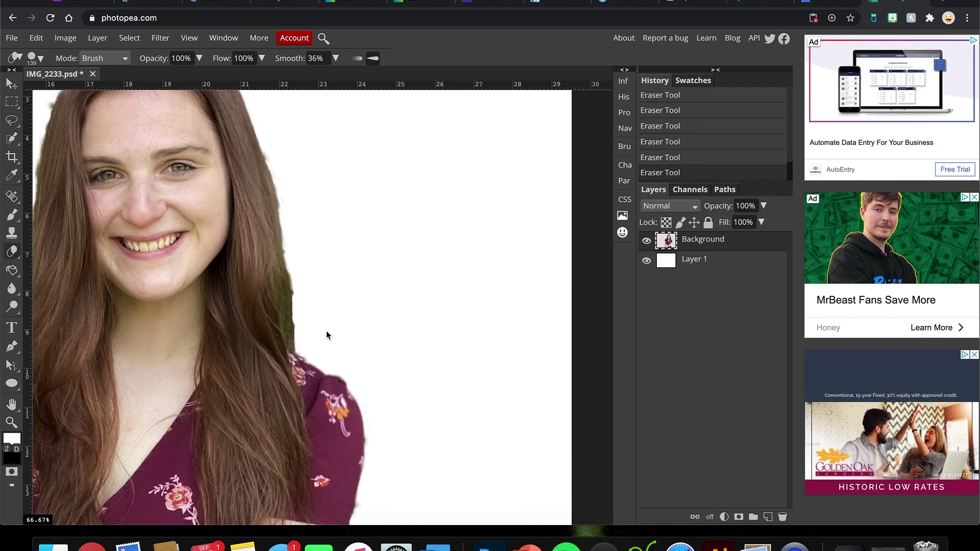
key(super+z)
key(super+z)
key(super+z)
key(super+z)
key(super+z)
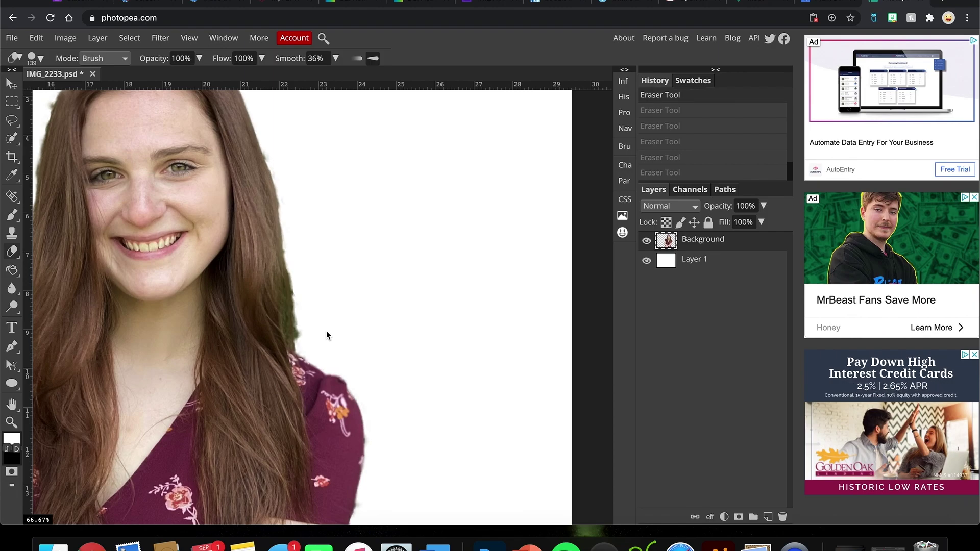
key(super+z)
Step: Reset eraser smoothing to 0% and shrink the eraser to 113 px
click(40, 59)
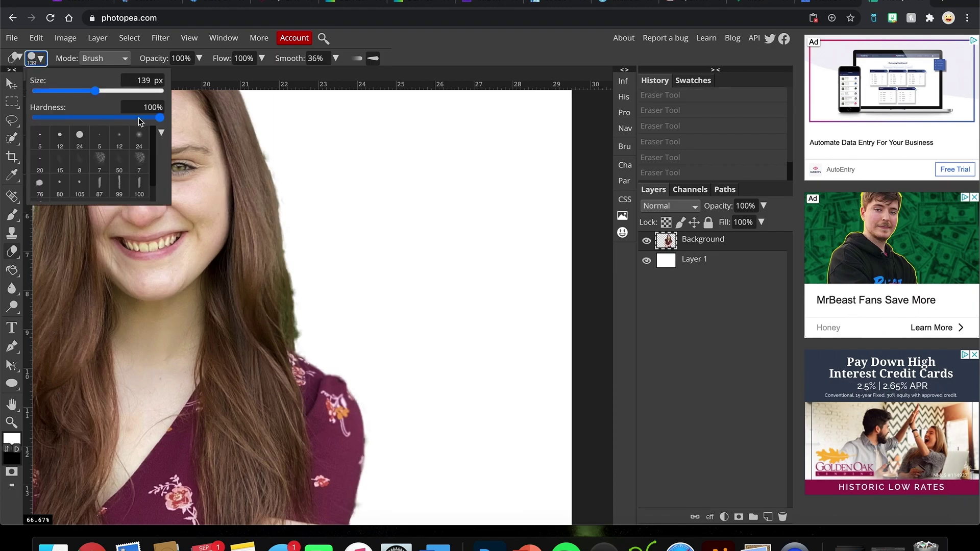
key(Return)
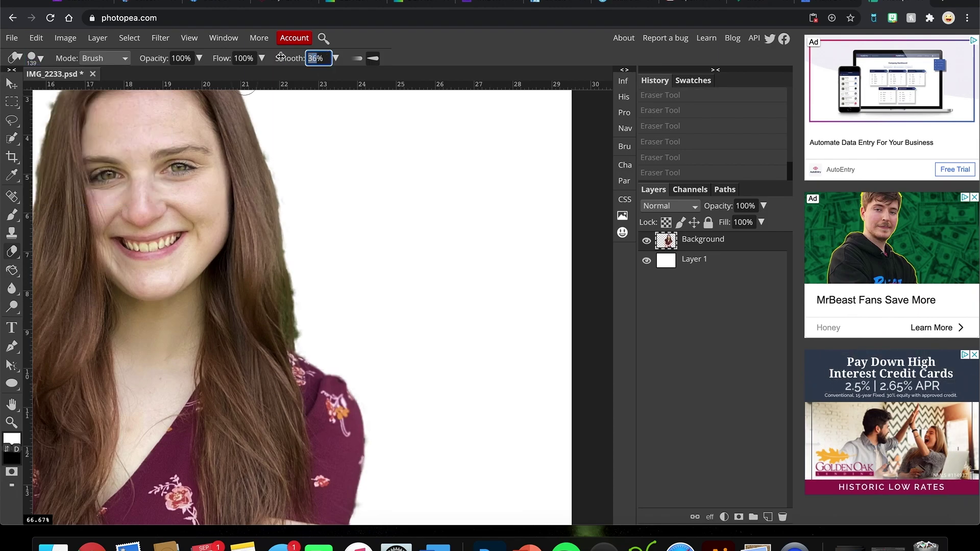
click(437, 39)
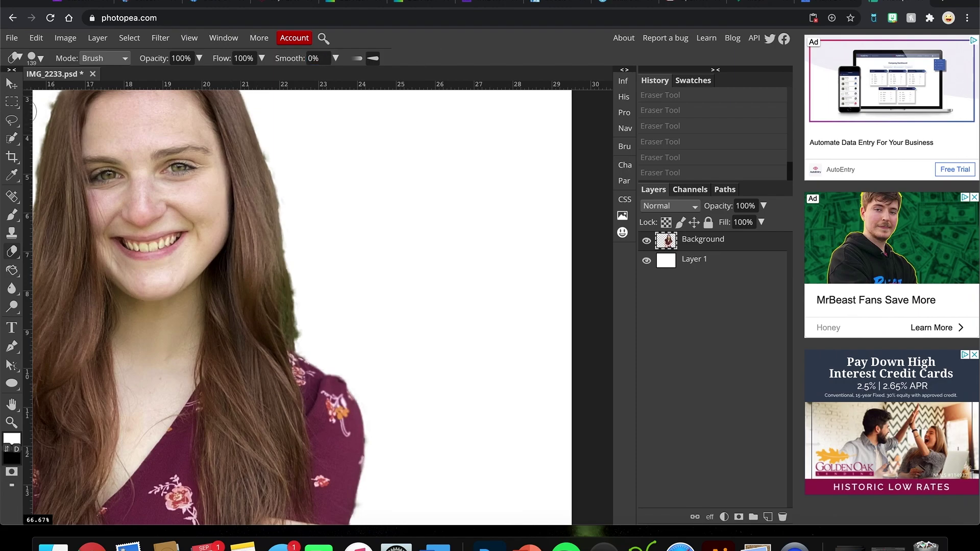
click(36, 58)
click(91, 91)
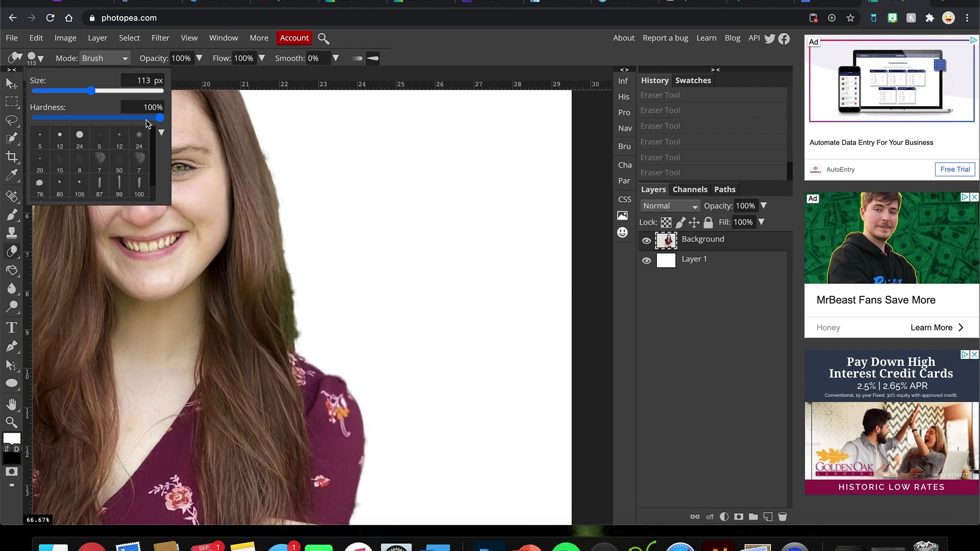
click(259, 238)
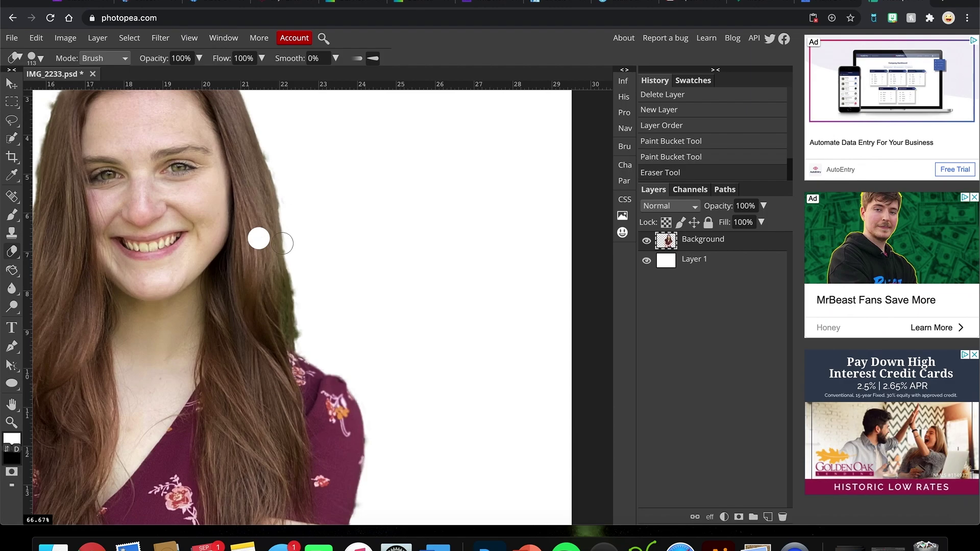
key(super+z)
Step: Soften the eraser to 14% hardness and erase the green fringe along her right hair edge
click(31, 57)
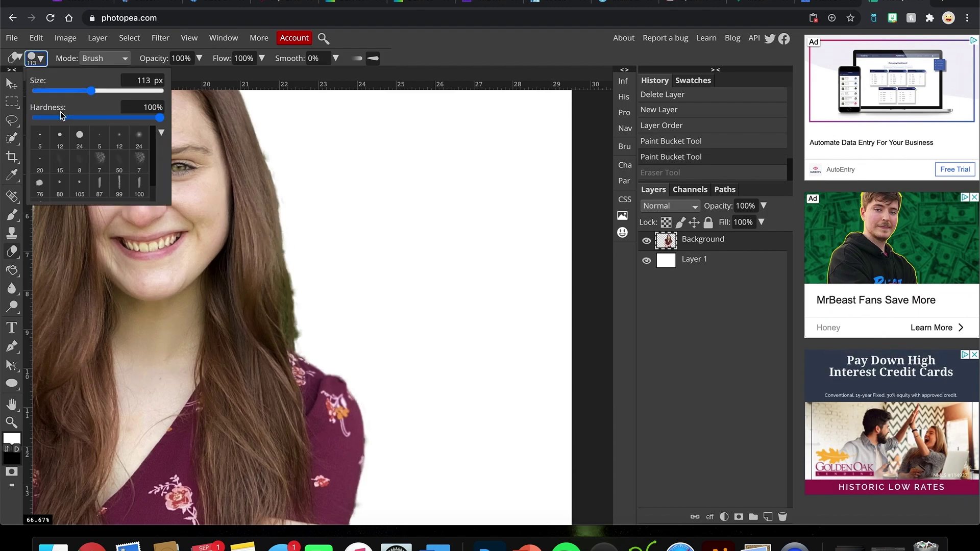
drag(57, 119, 55, 119)
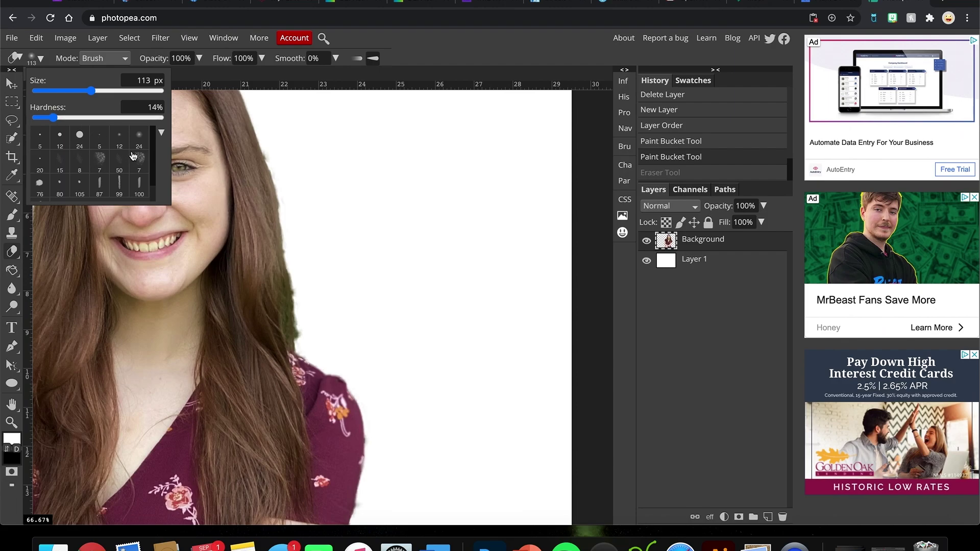
click(242, 228)
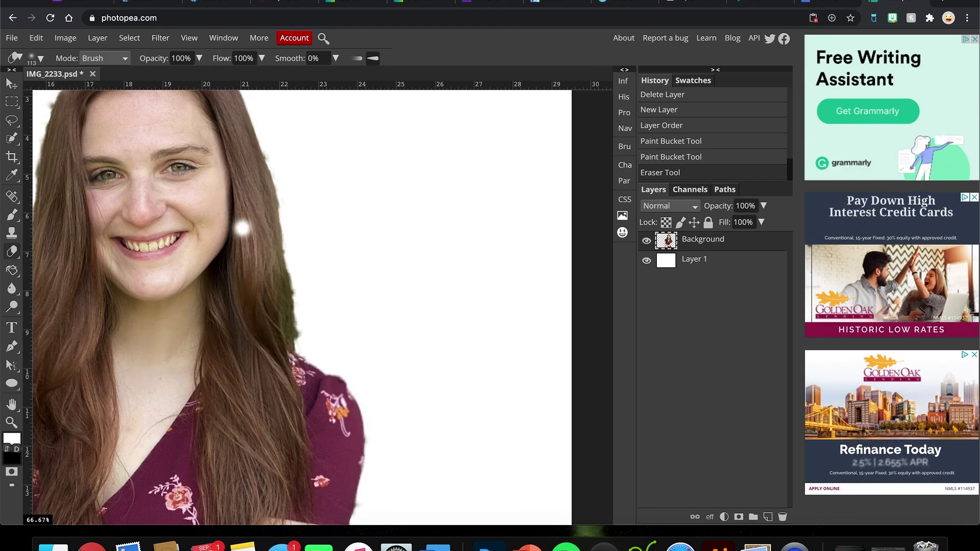
key(ctrl+z)
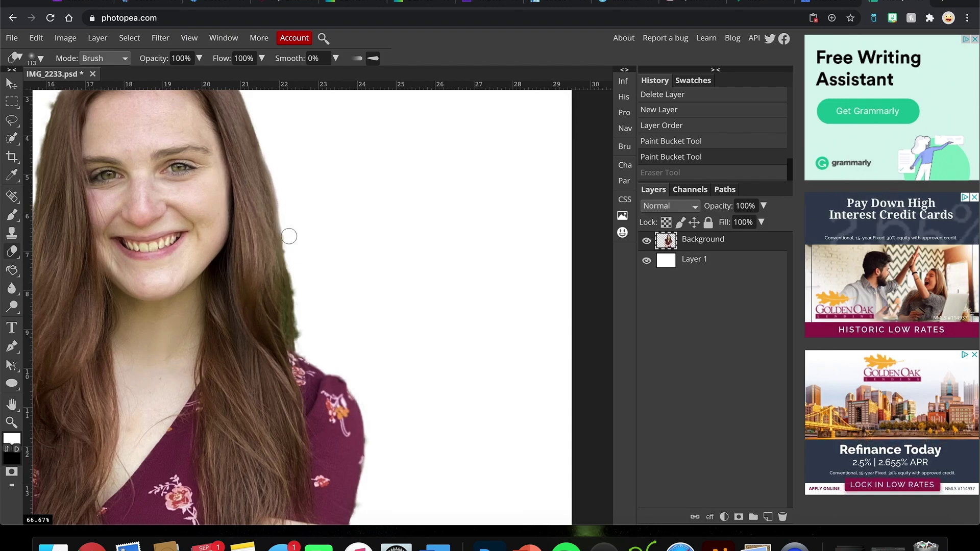
key(ctrl+shift+z)
key(ctrl+z)
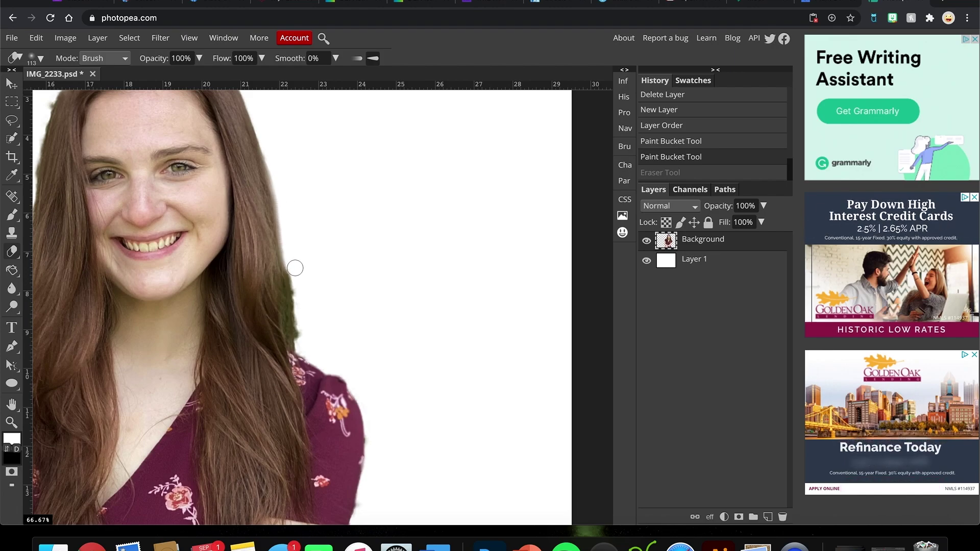
drag(301, 306, 302, 334)
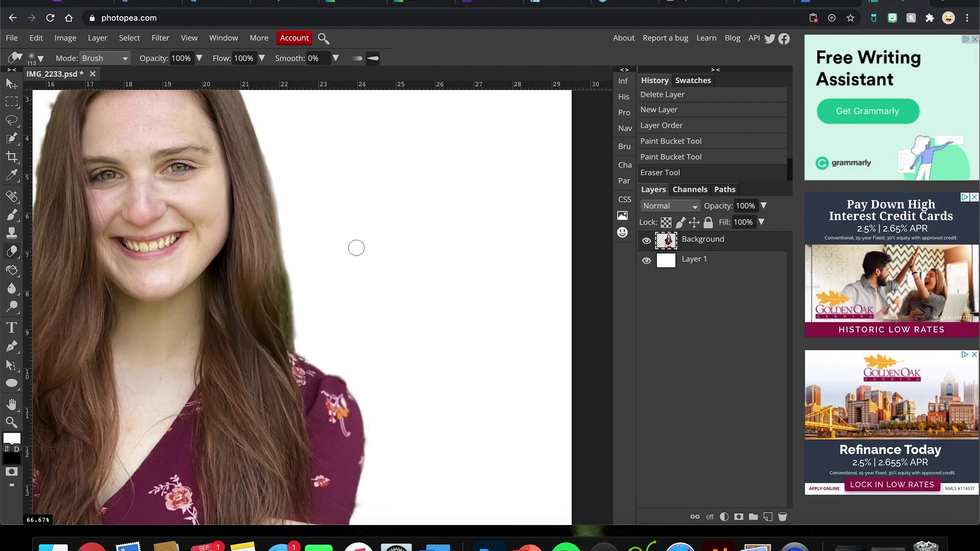
click(35, 58)
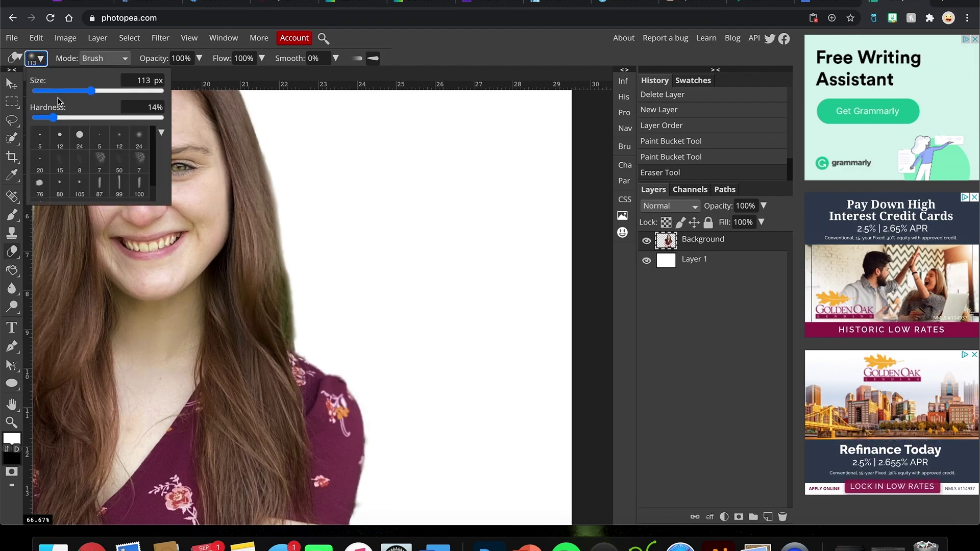
Step: Erase the green fringe along the top of her head
click(375, 197)
scroll(376, 199, up, 2)
scroll(376, 199, left, 2)
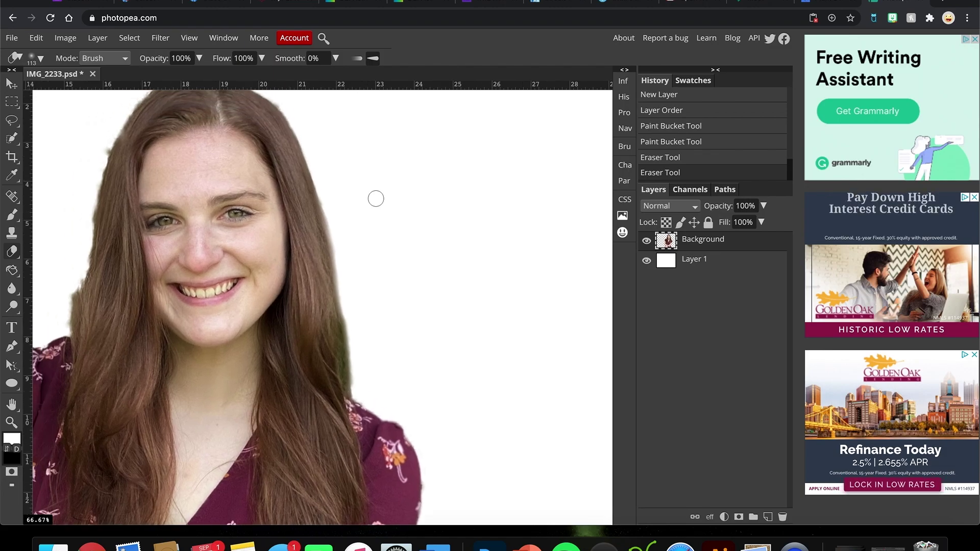
scroll(375, 198, up, 3)
scroll(375, 197, left, 3)
mouse_move(256, 108)
mouse_down()
mouse_move(200, 146)
mouse_move(161, 221)
mouse_up()
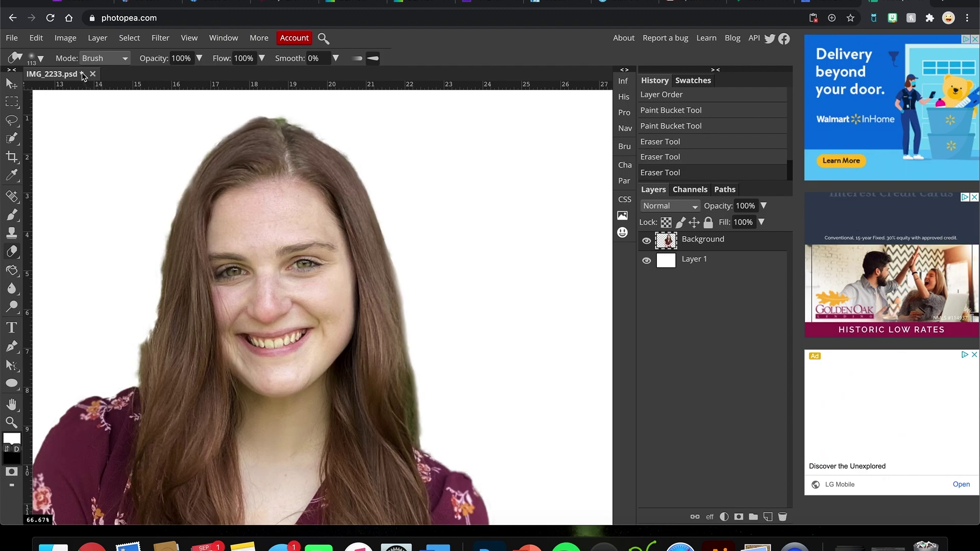
Step: Harden the eraser, clean the top and left hair edges, and zoom out to 25%
click(36, 59)
mouse_move(57, 119)
mouse_down()
mouse_move(219, 103)
mouse_move(108, 118)
mouse_up()
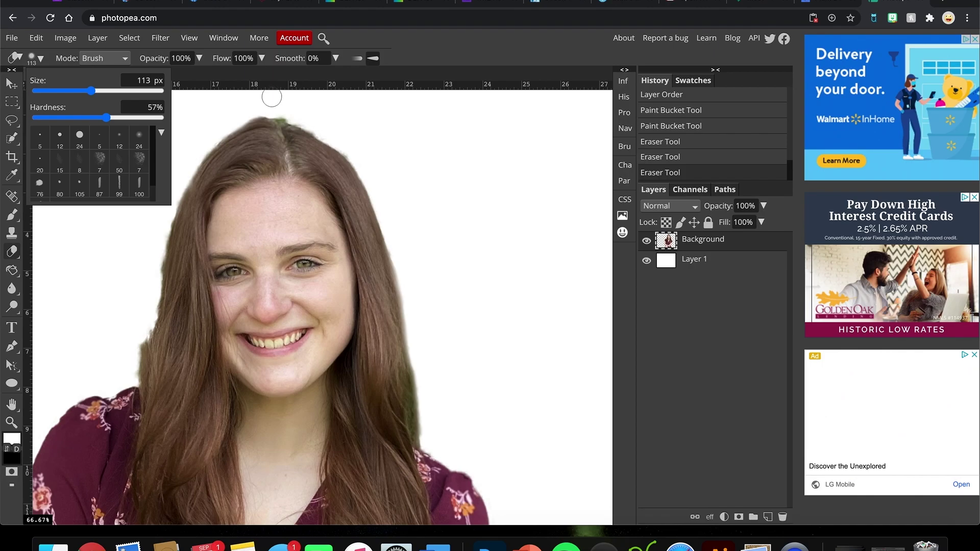
click(249, 110)
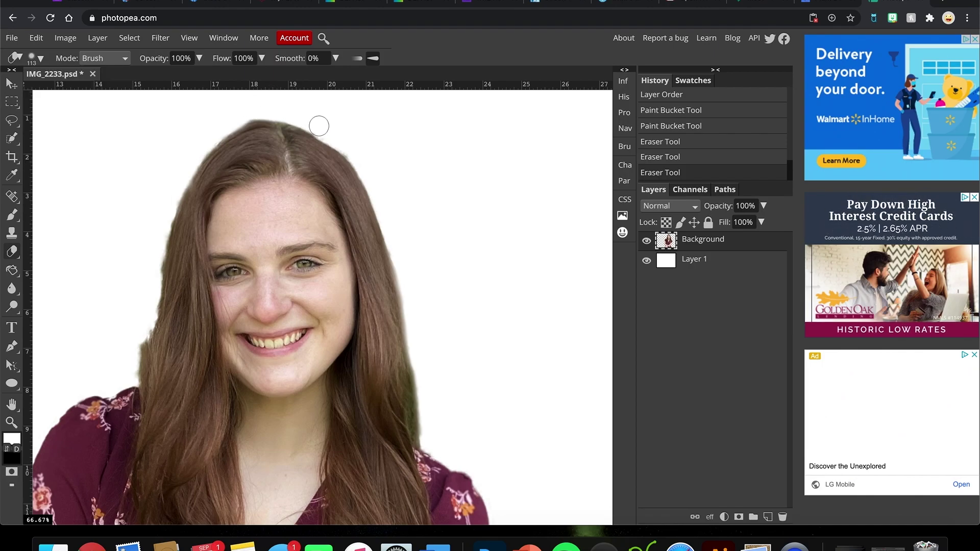
drag(362, 159, 427, 345)
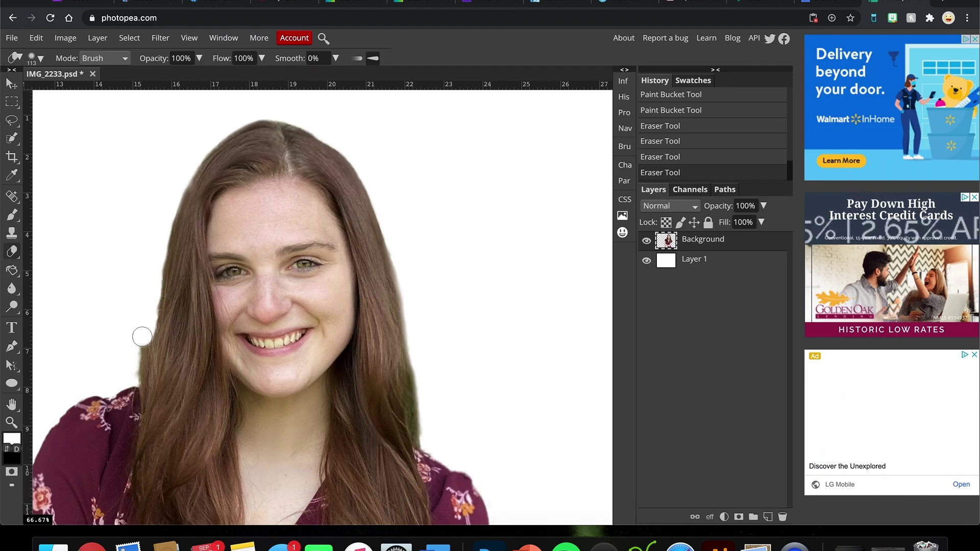
drag(135, 377, 131, 372)
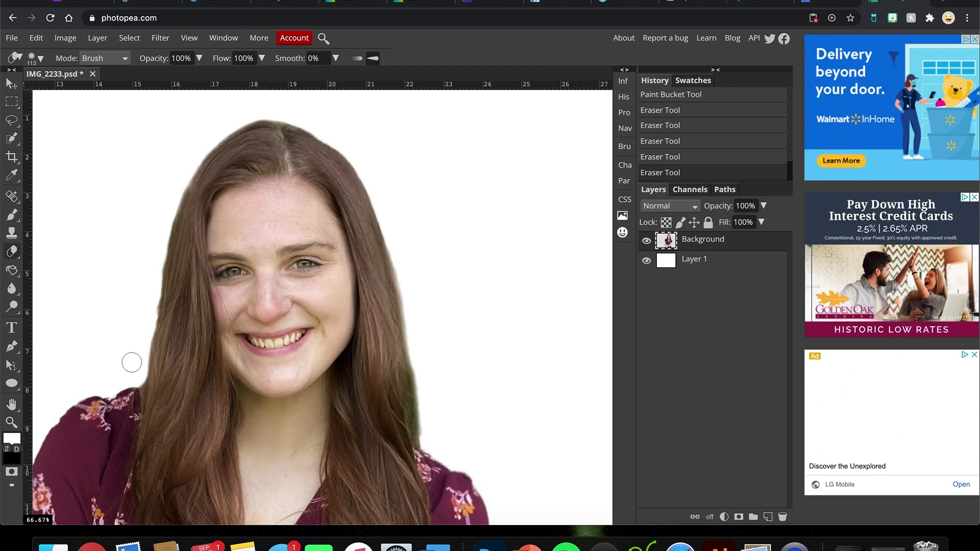
key(ctrl+minus)
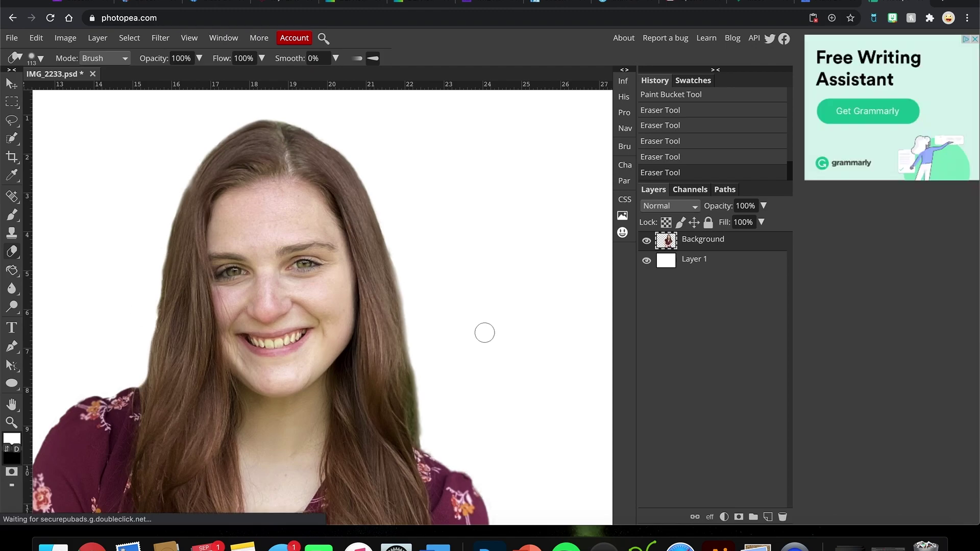
key(ctrl+minus)
key(ctrl+minus)
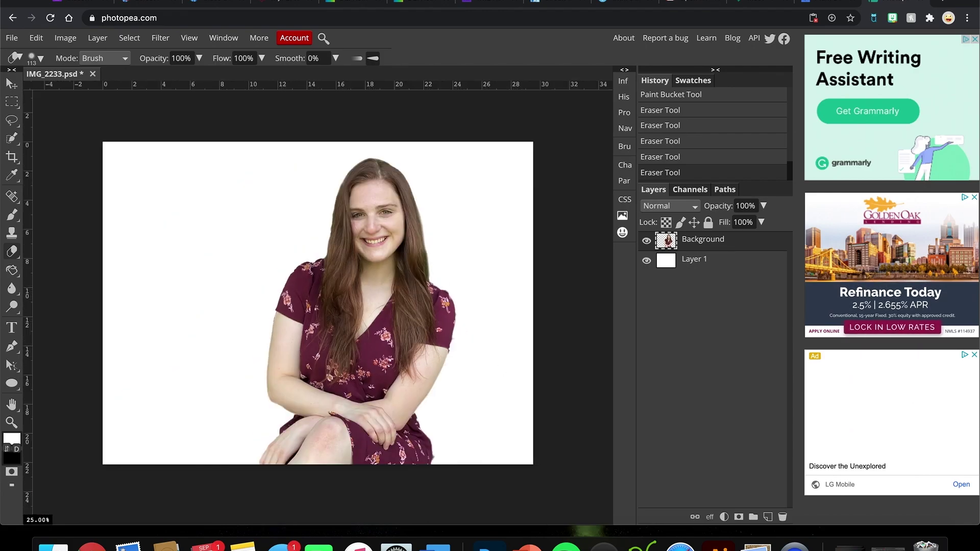
Step: Erase one more spot on the dress edge, select Layer 1, and open Image > Adjustments
click(455, 339)
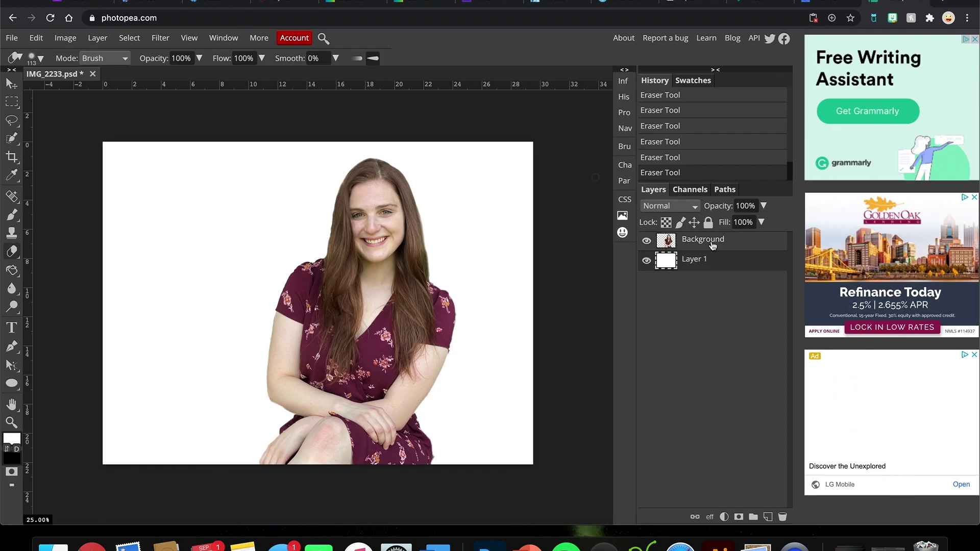
click(693, 267)
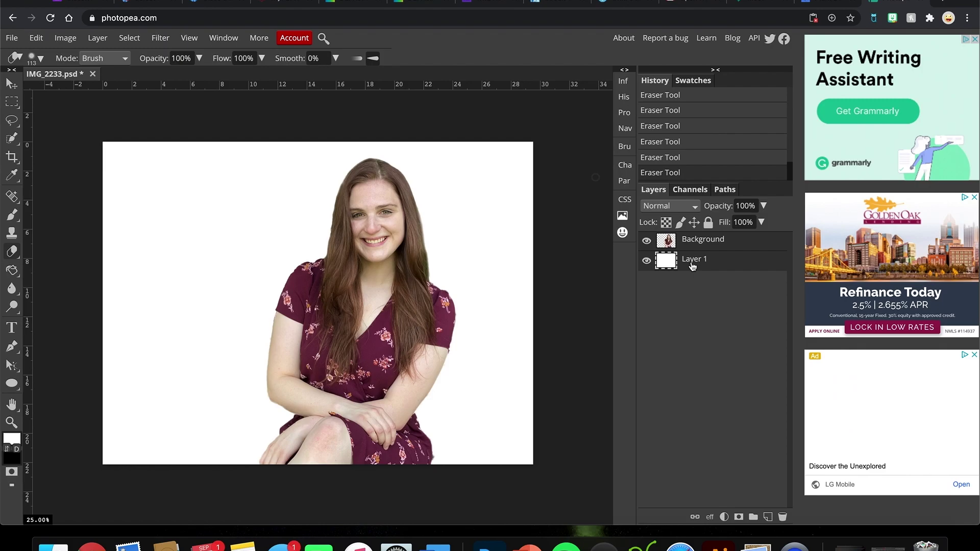
click(65, 38)
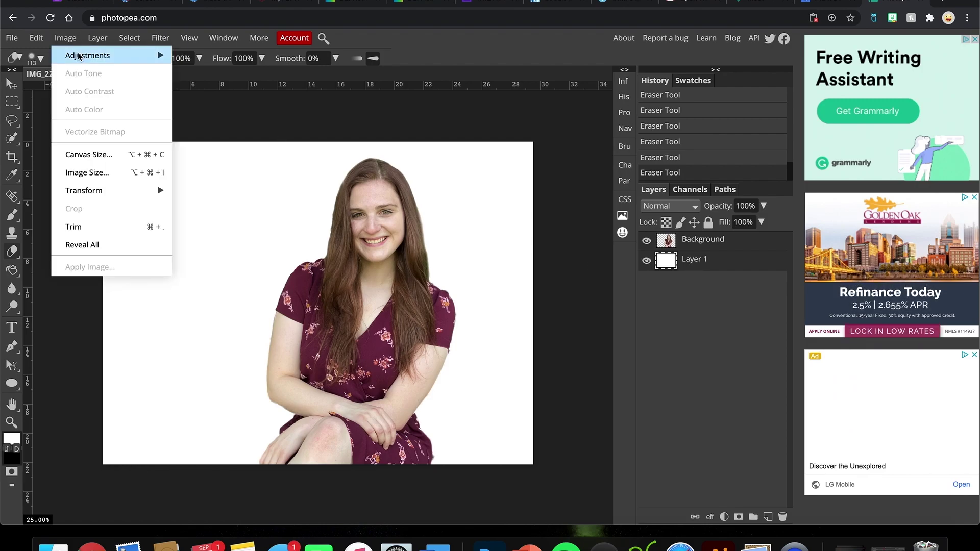
mouse_move(79, 56)
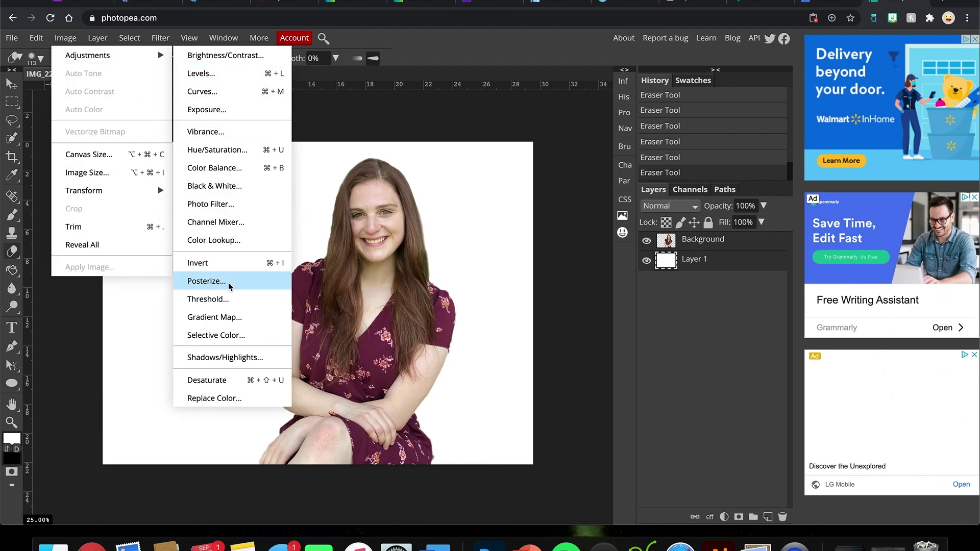
Step: Add a Gradient Map and open its black-to-white gradient in the Gradient Editor
click(250, 325)
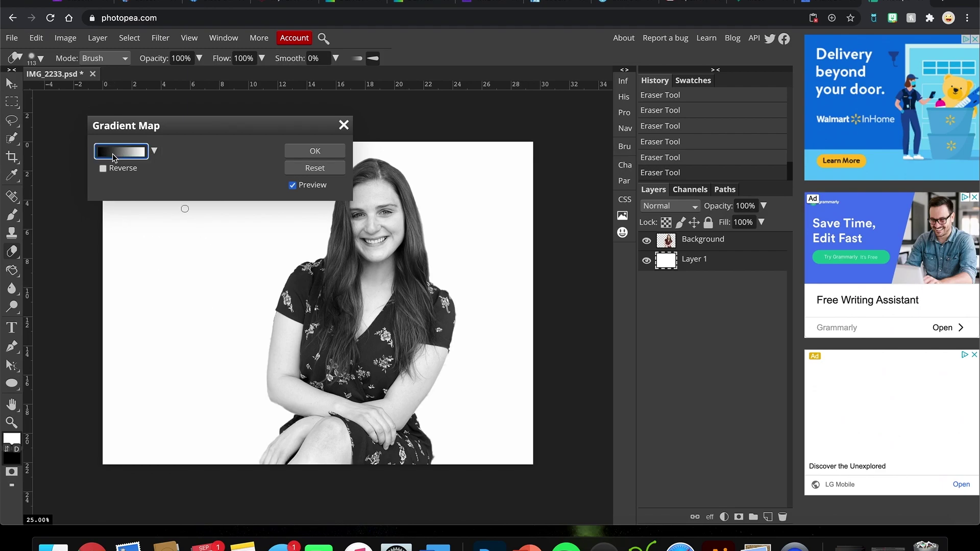
click(113, 155)
drag(152, 160, 155, 140)
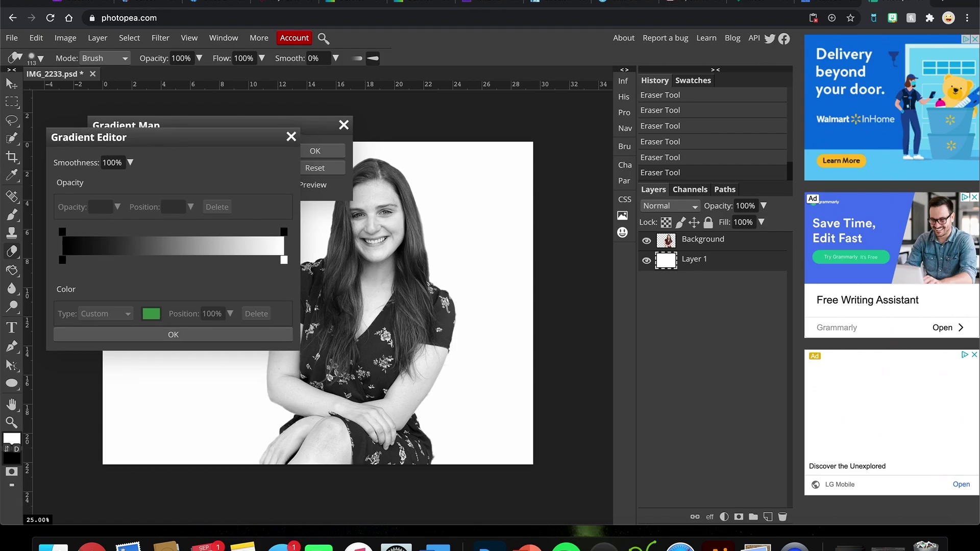
click(62, 261)
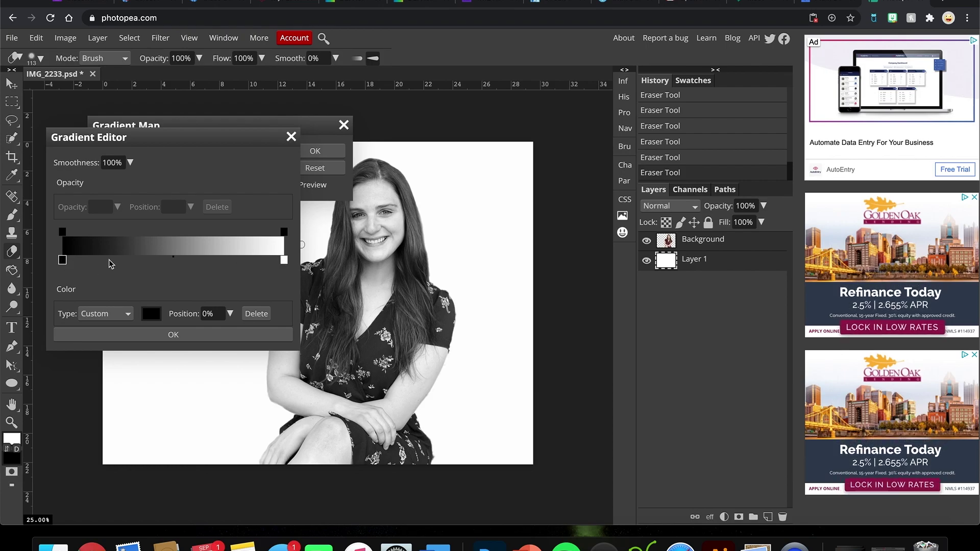
Step: Experiment with white stop positions, then open the colour of the black stop
drag(283, 260, 77, 259)
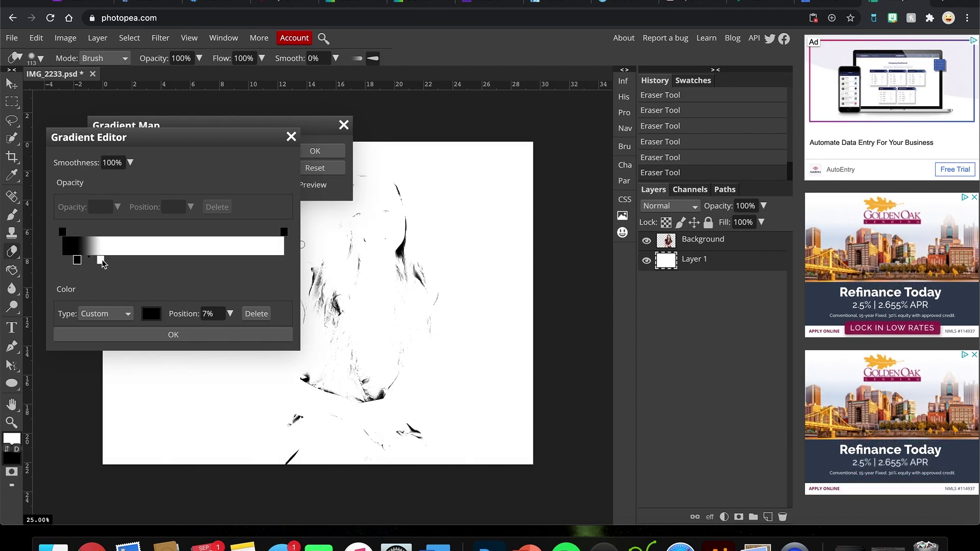
click(164, 260)
drag(100, 260, 81, 263)
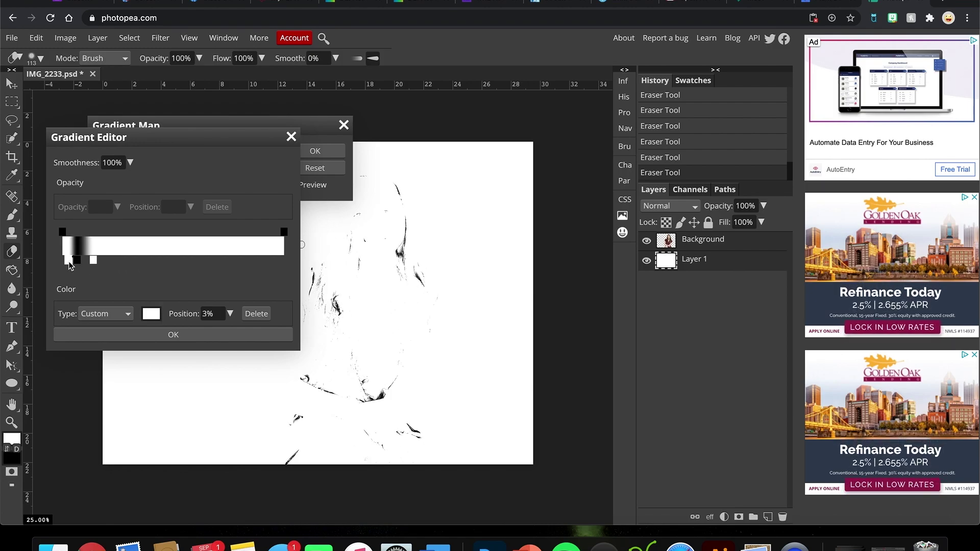
drag(70, 265, 63, 262)
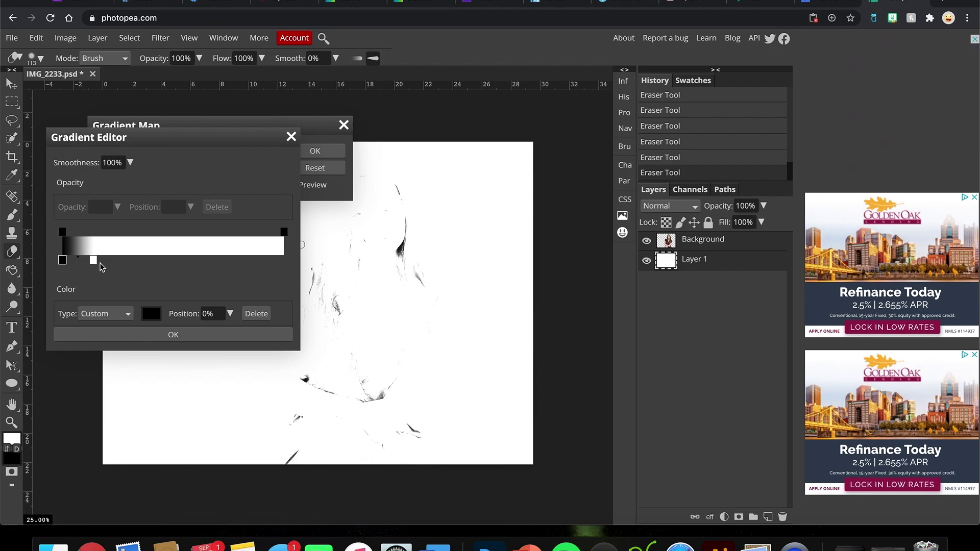
drag(93, 260, 240, 261)
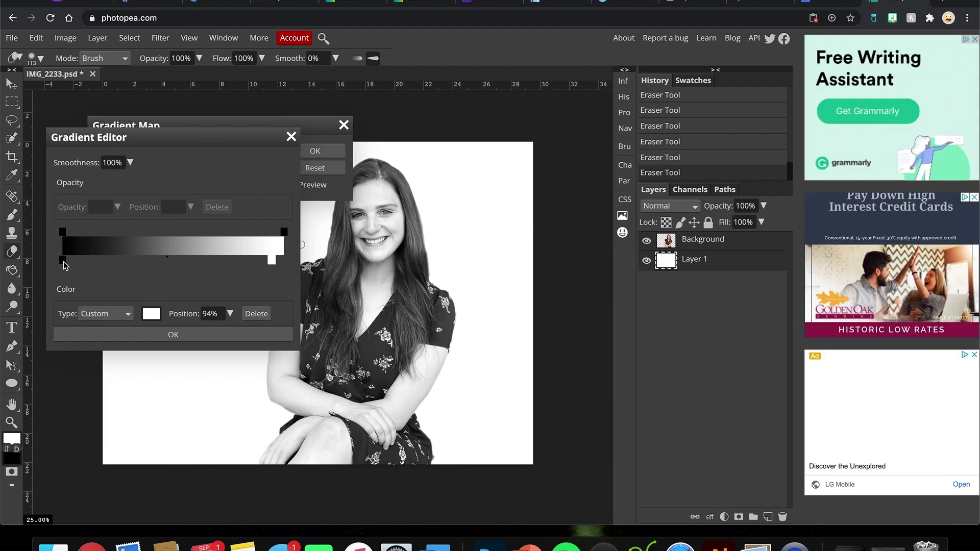
click(62, 261)
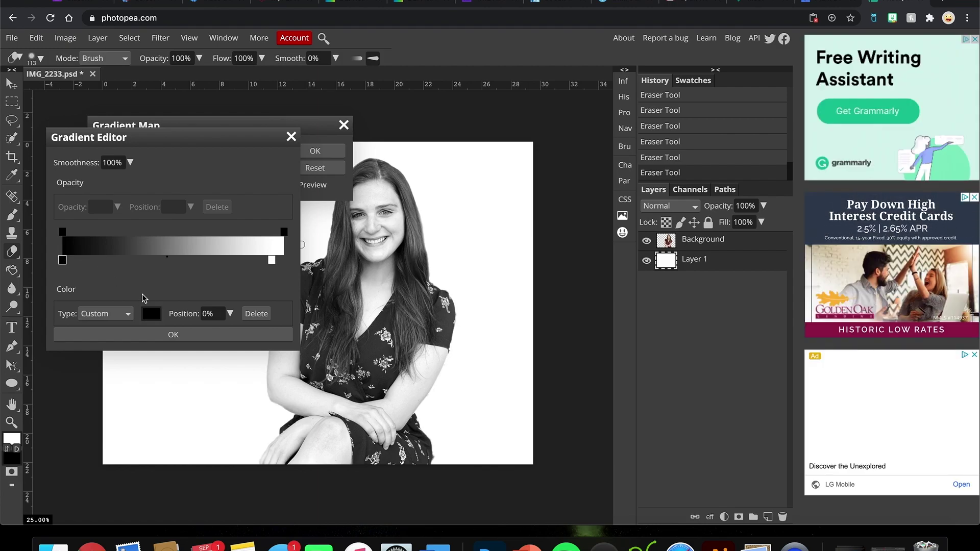
click(151, 314)
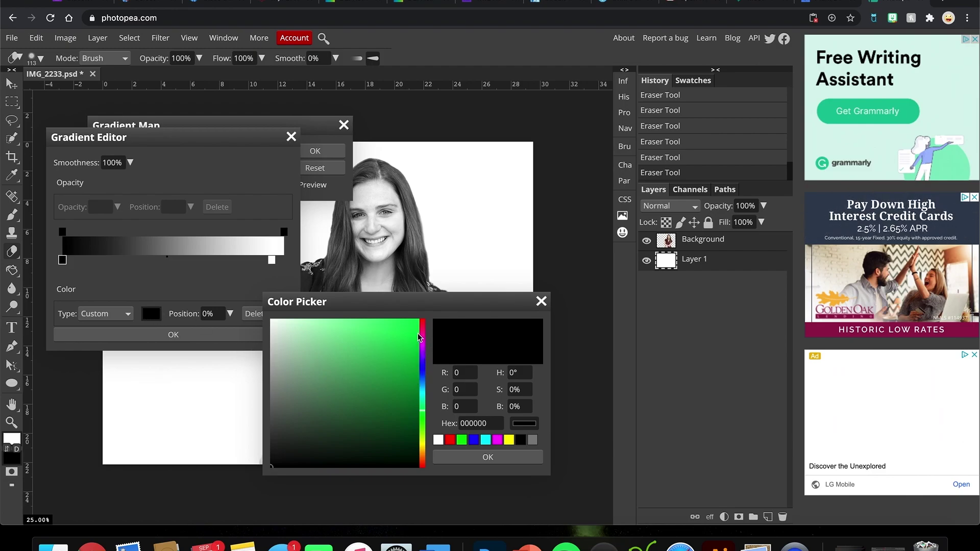
Step: Set the gradient's dark end to bright blue
click(422, 373)
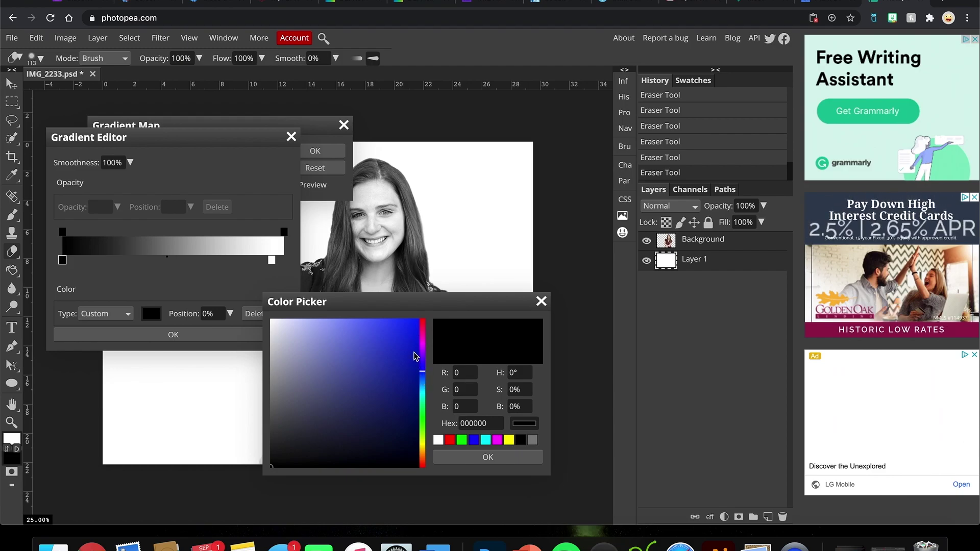
click(422, 379)
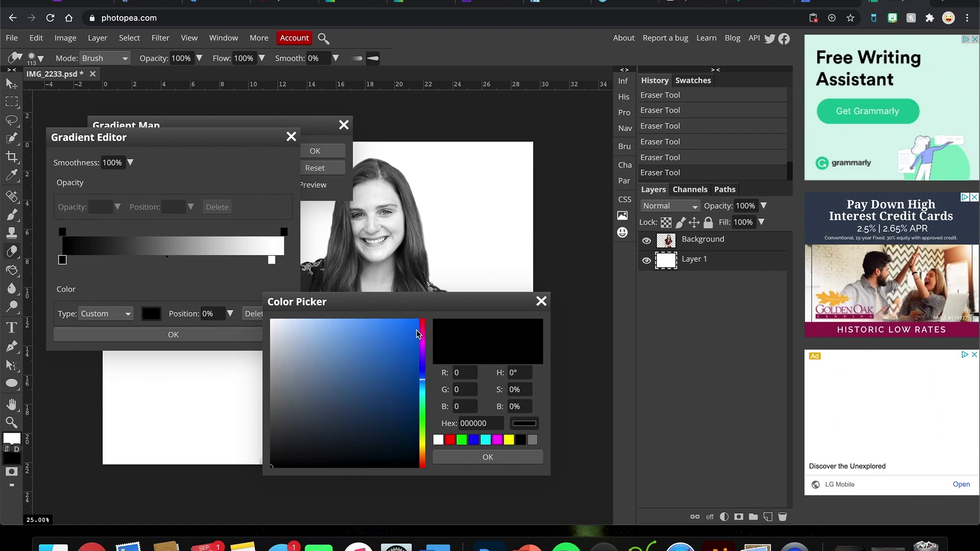
click(416, 333)
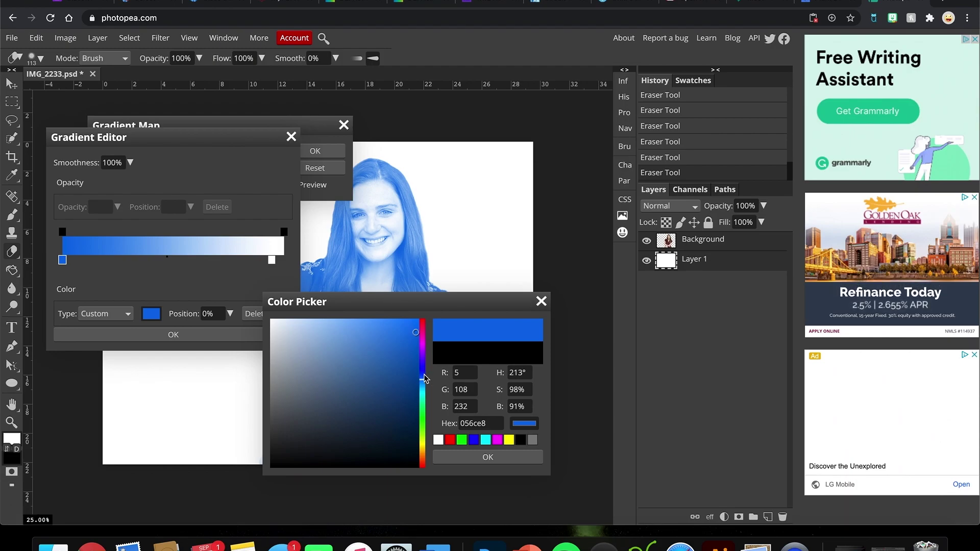
click(423, 376)
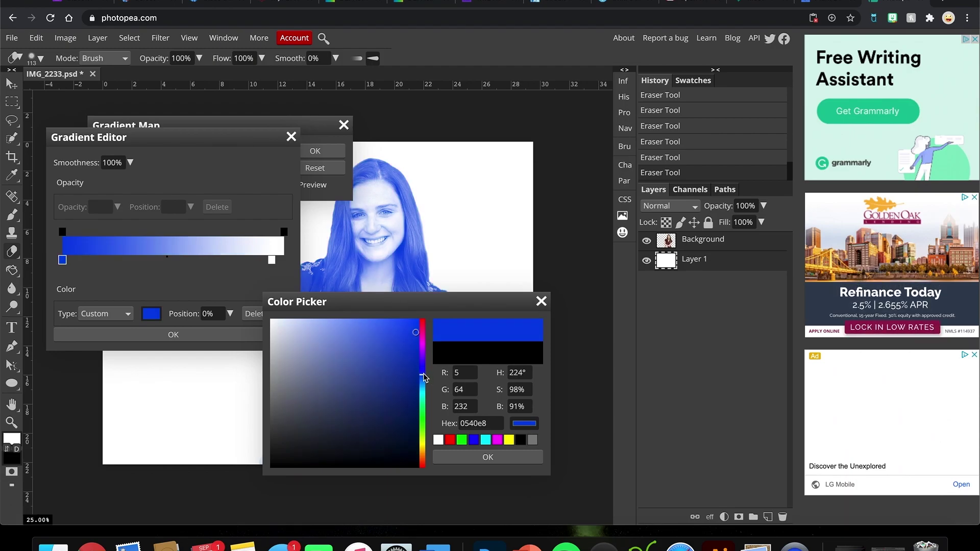
click(488, 457)
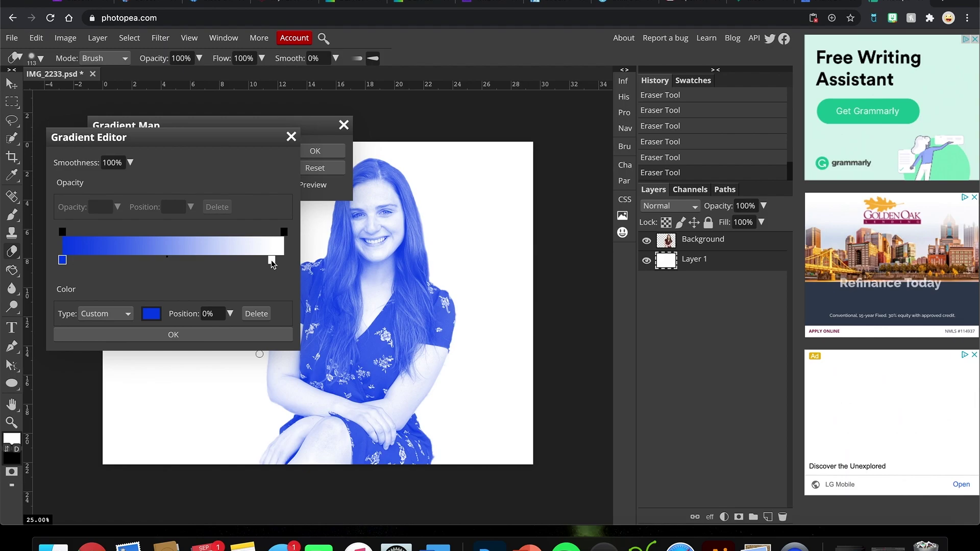
Step: Move the light stop to 97% and make it a bright green
click(272, 261)
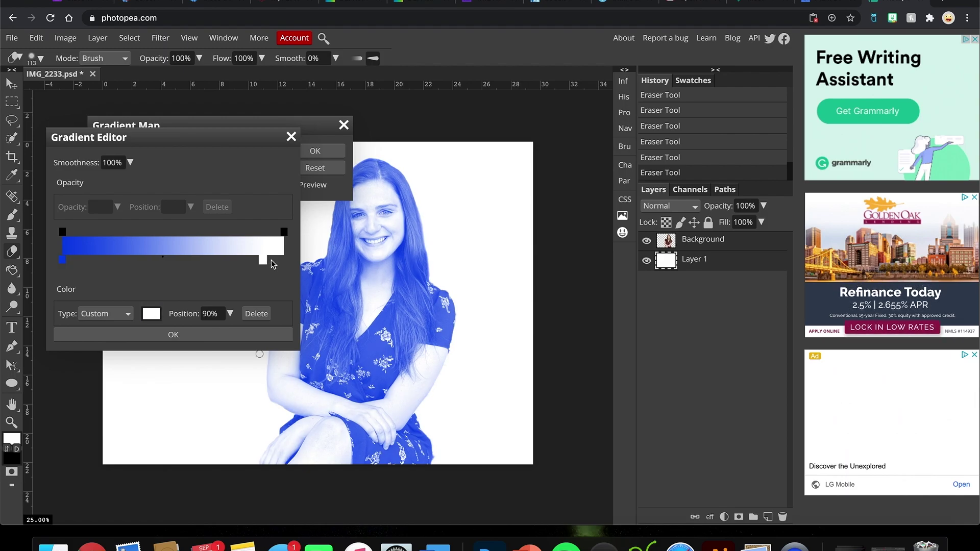
drag(284, 262, 283, 261)
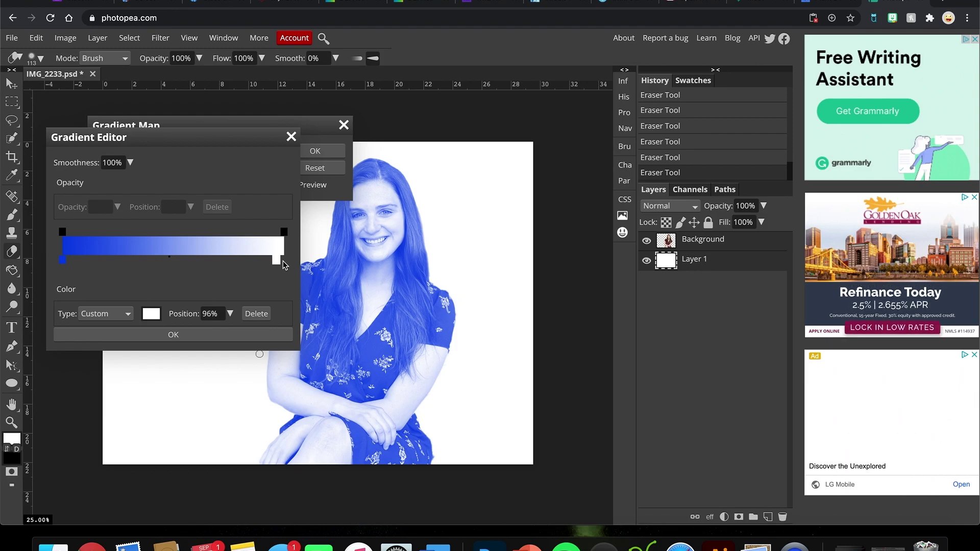
click(151, 315)
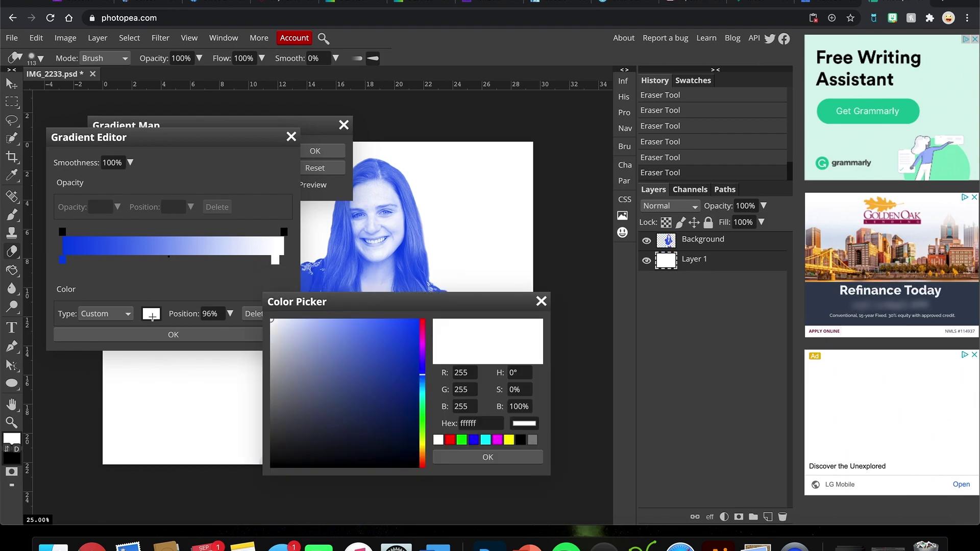
click(424, 410)
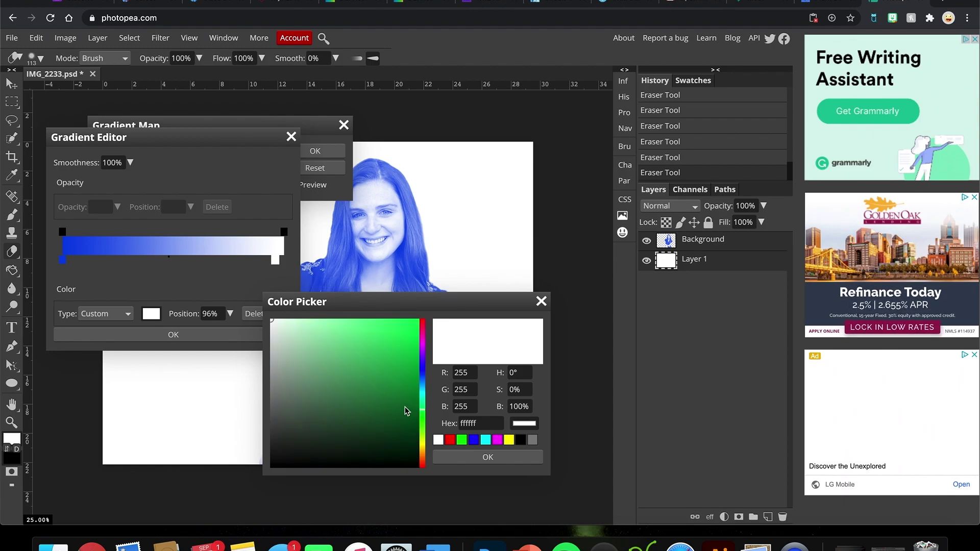
click(406, 409)
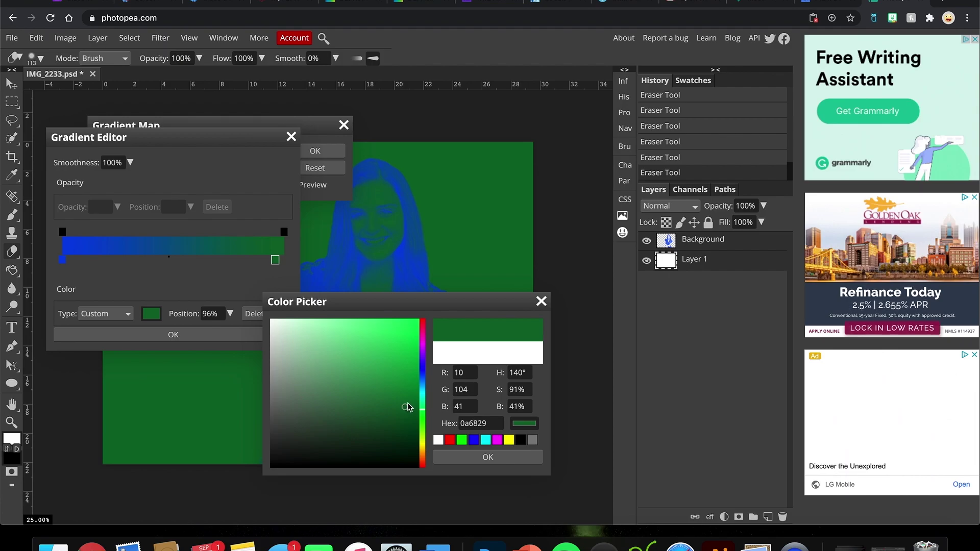
click(411, 377)
click(410, 351)
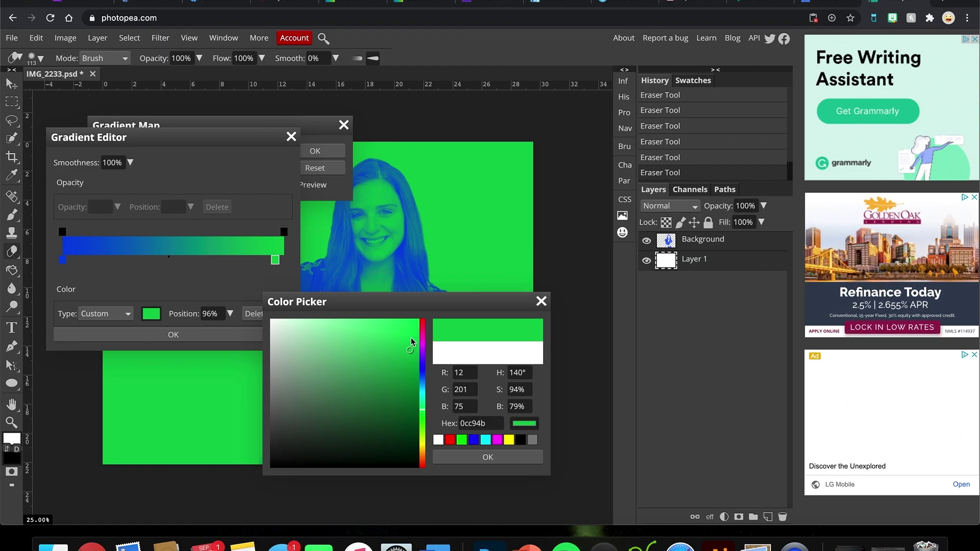
click(412, 338)
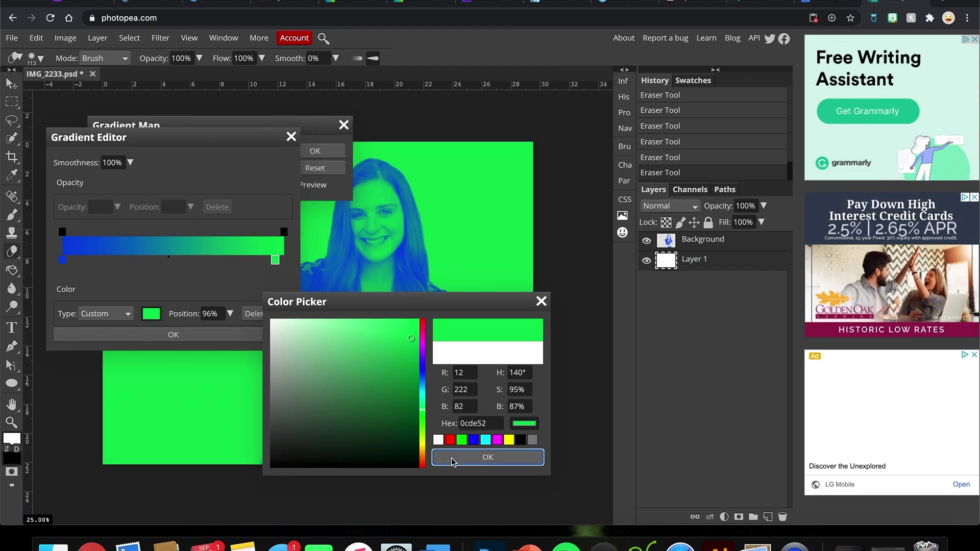
click(452, 461)
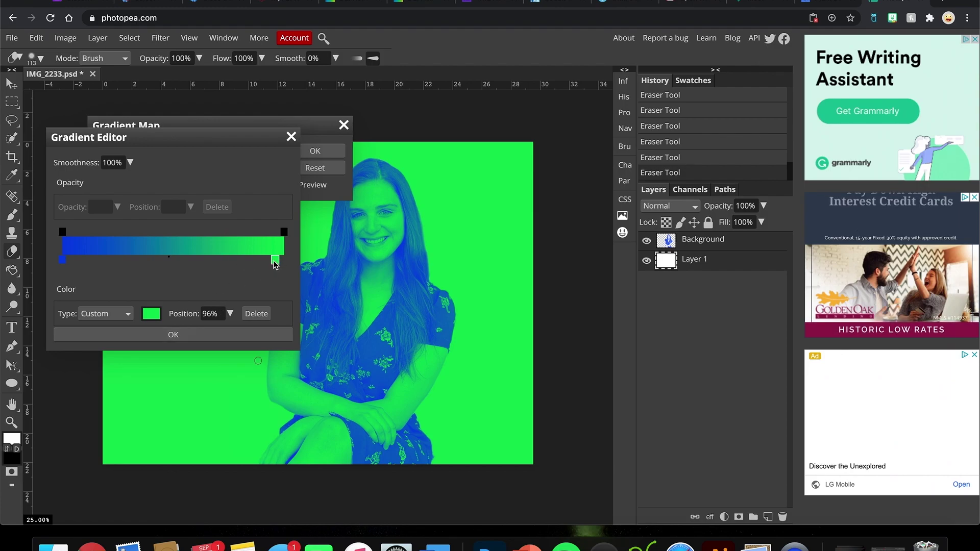
Step: Adjust the green stop, remove a trial teal middle stop, and apply the two-colour gradient map
drag(275, 261, 289, 259)
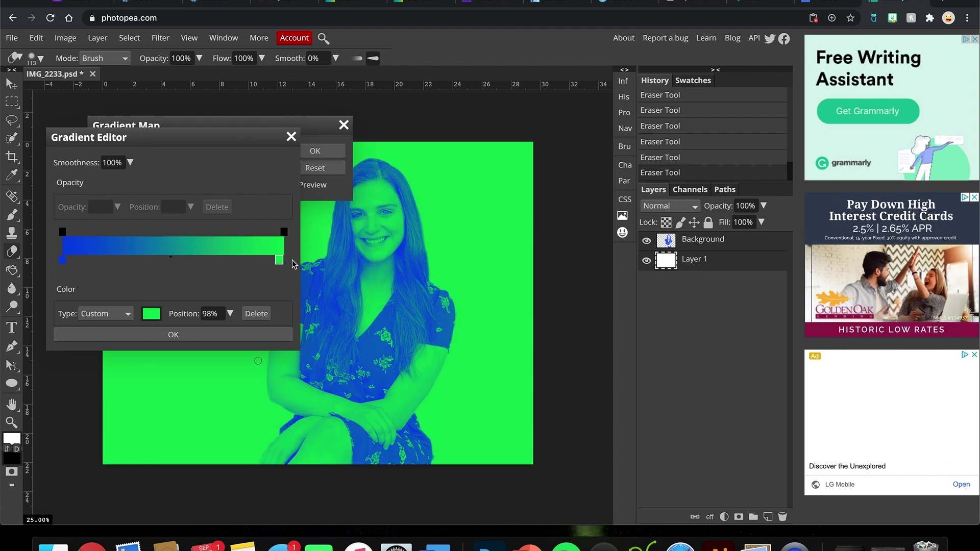
drag(174, 257, 168, 258)
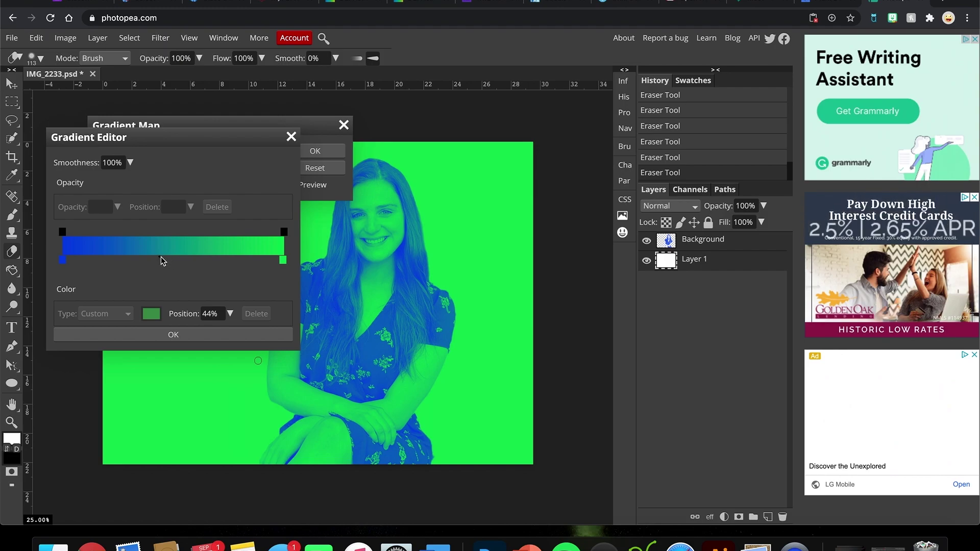
click(162, 260)
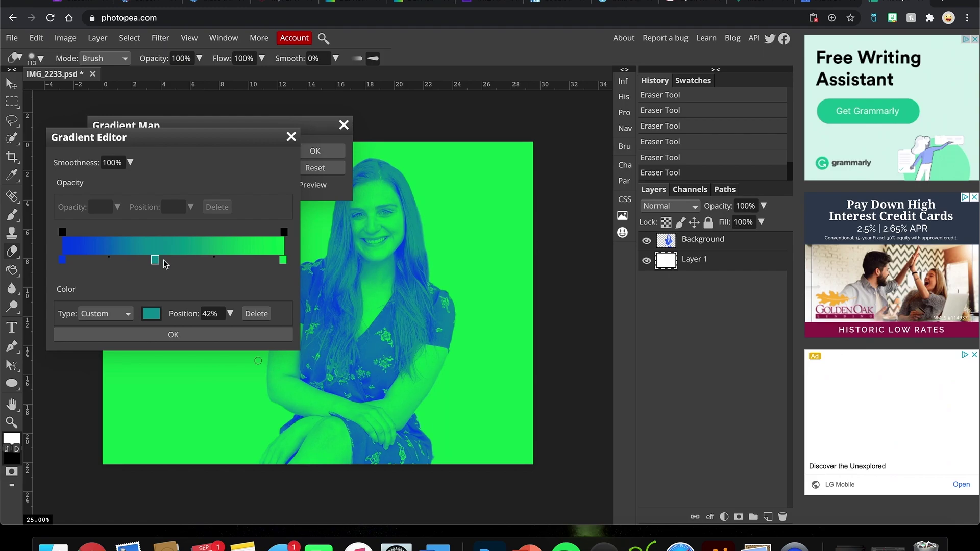
drag(163, 262, 157, 265)
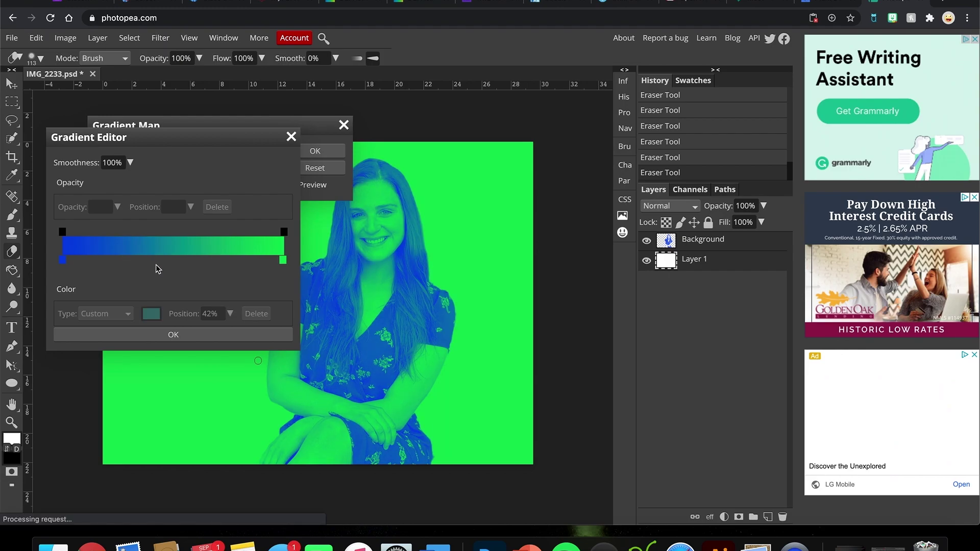
click(182, 336)
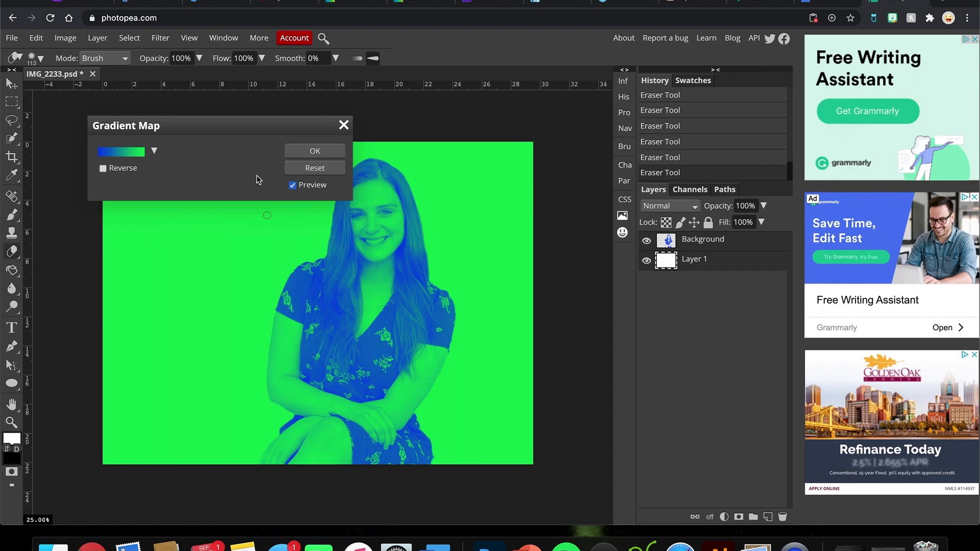
click(315, 151)
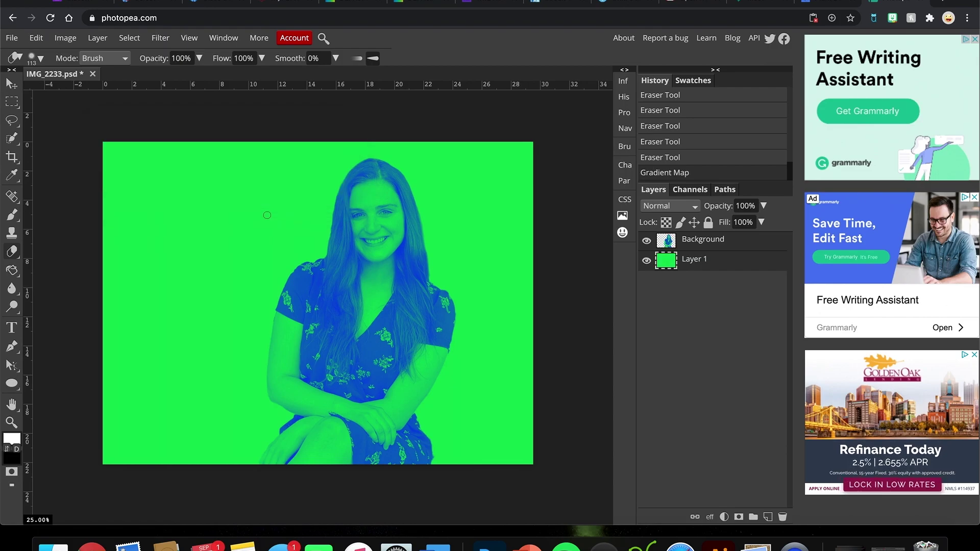
click(720, 243)
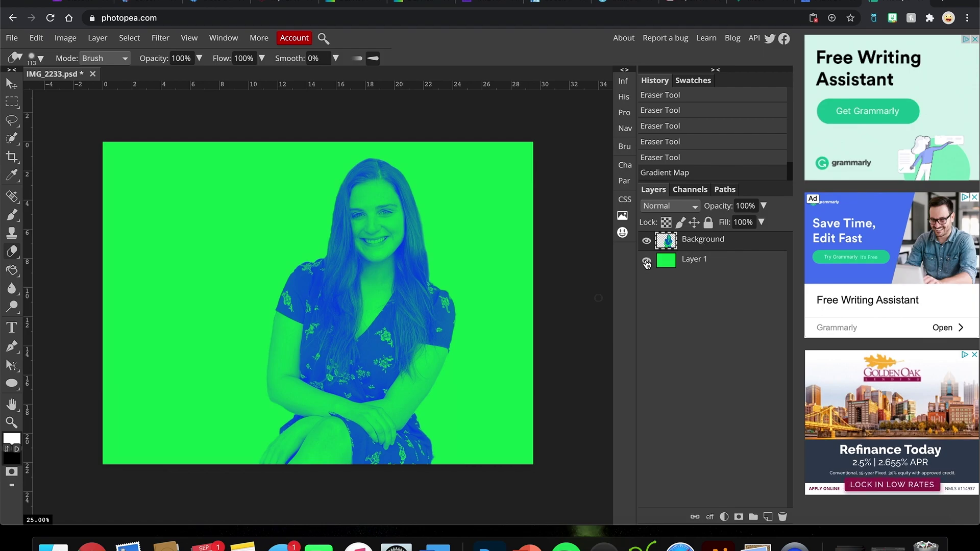
click(694, 263)
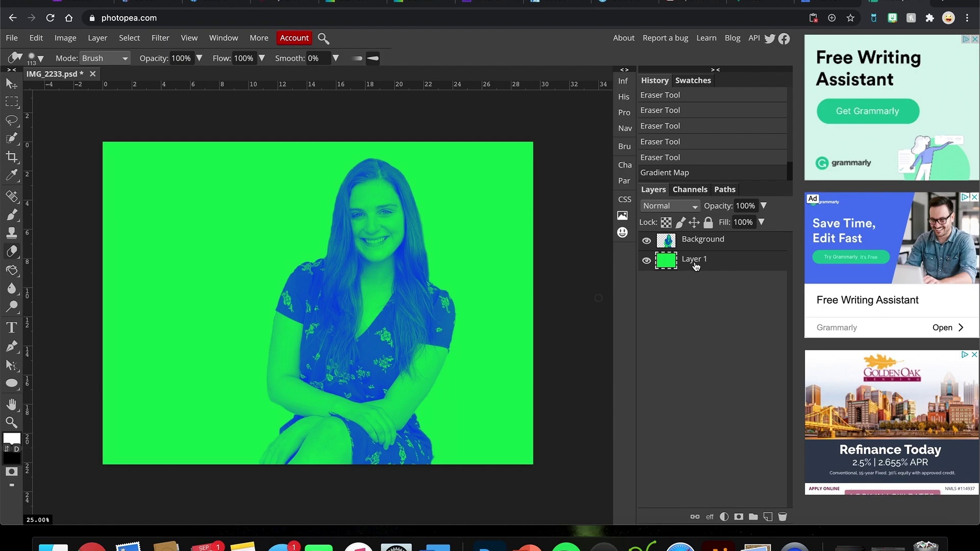
click(71, 43)
mouse_move(87, 55)
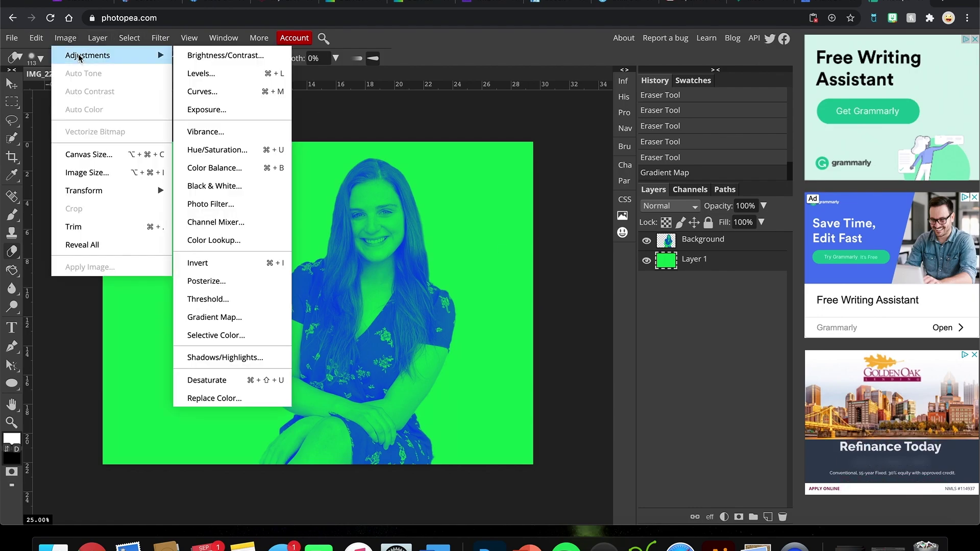
click(234, 60)
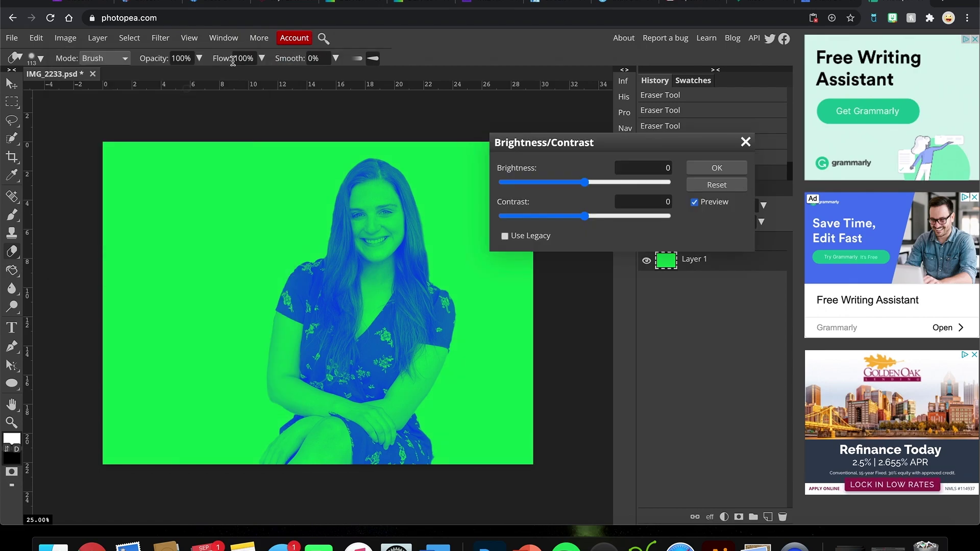
click(610, 184)
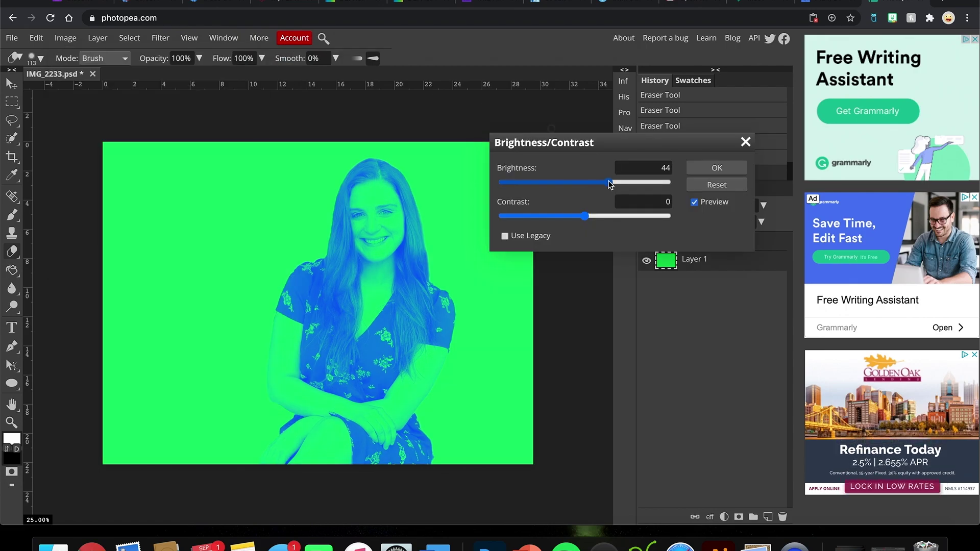
click(561, 184)
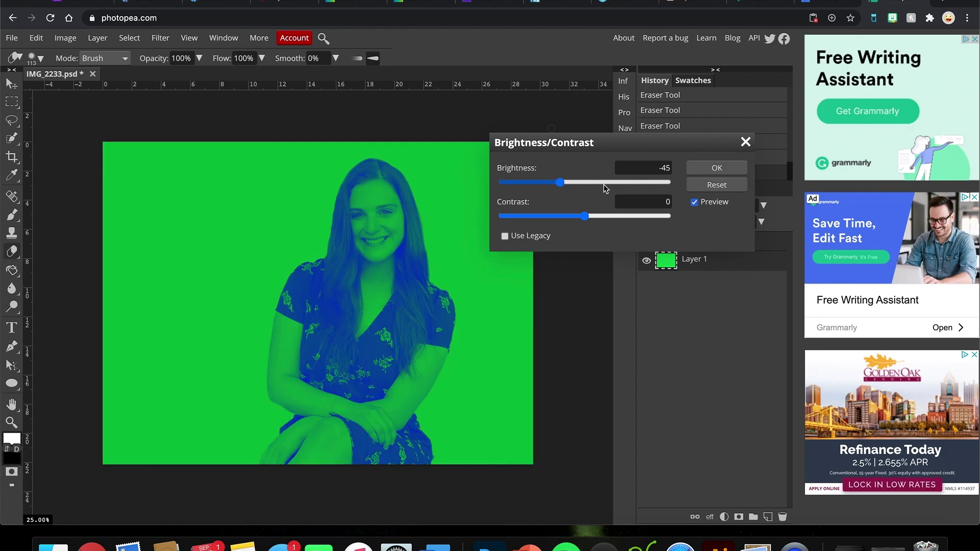
click(603, 184)
drag(606, 143, 537, 108)
click(524, 148)
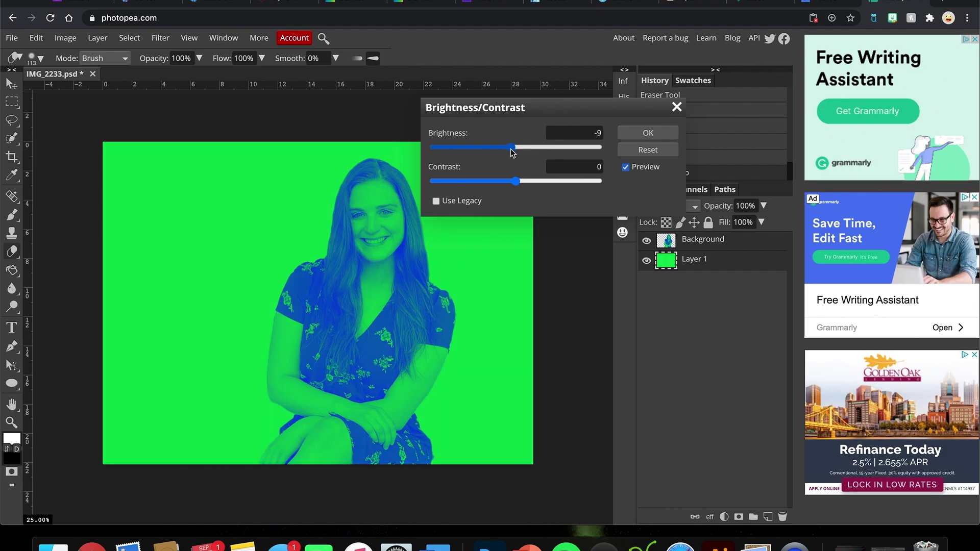
click(523, 148)
drag(523, 148, 503, 148)
click(546, 182)
drag(547, 182, 561, 183)
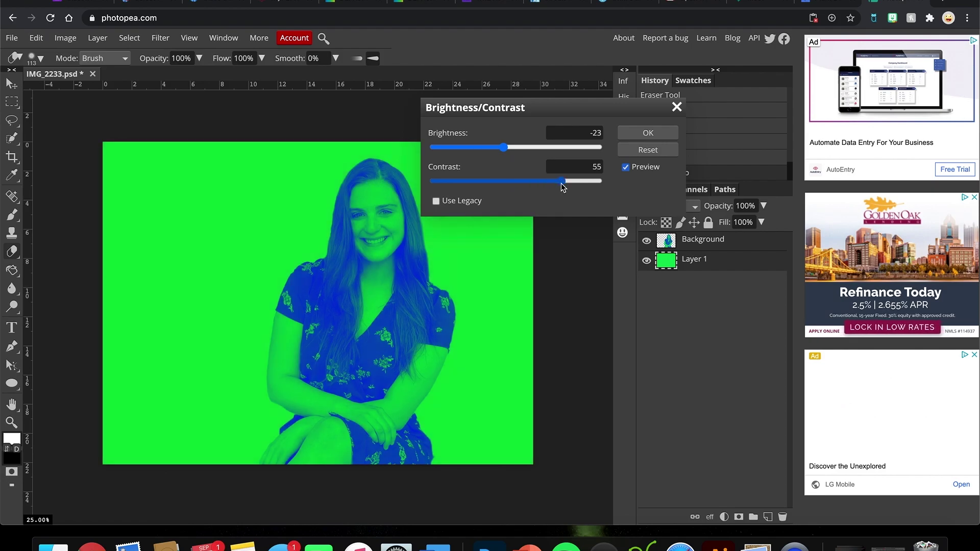
click(537, 181)
drag(537, 182, 523, 183)
click(475, 182)
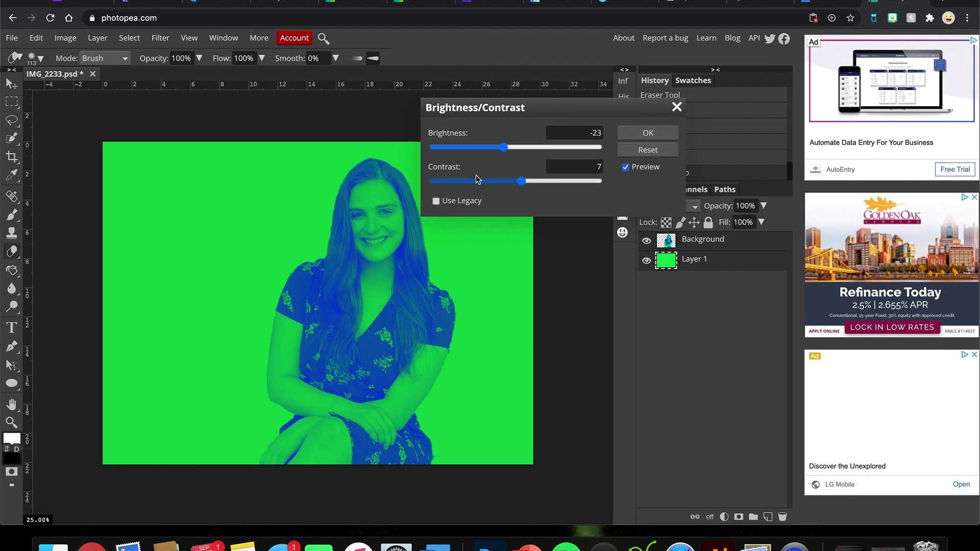
click(677, 107)
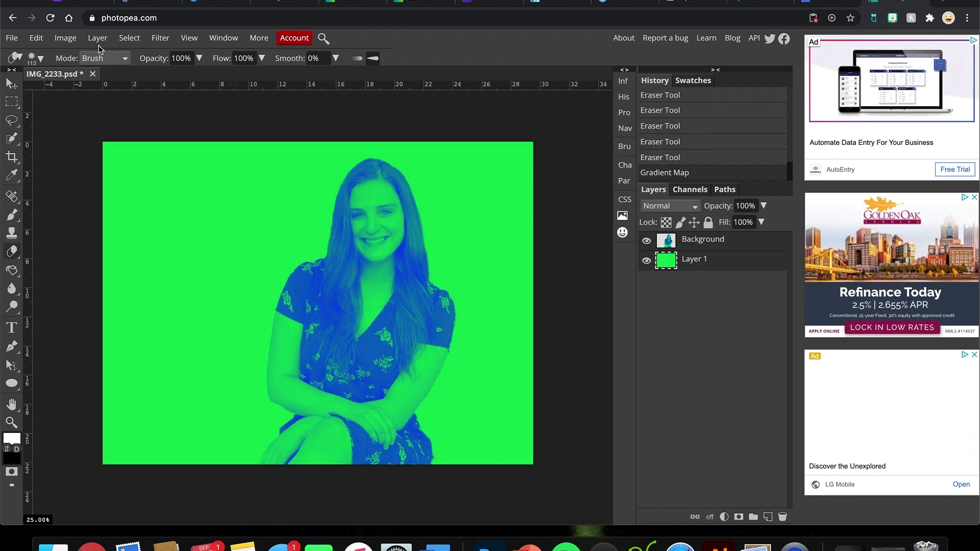
click(65, 38)
mouse_move(78, 60)
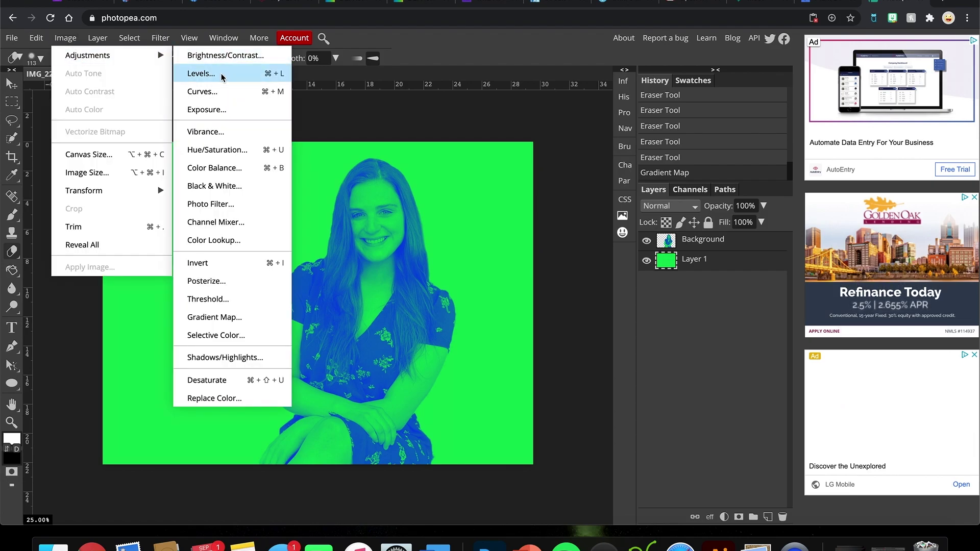
click(222, 77)
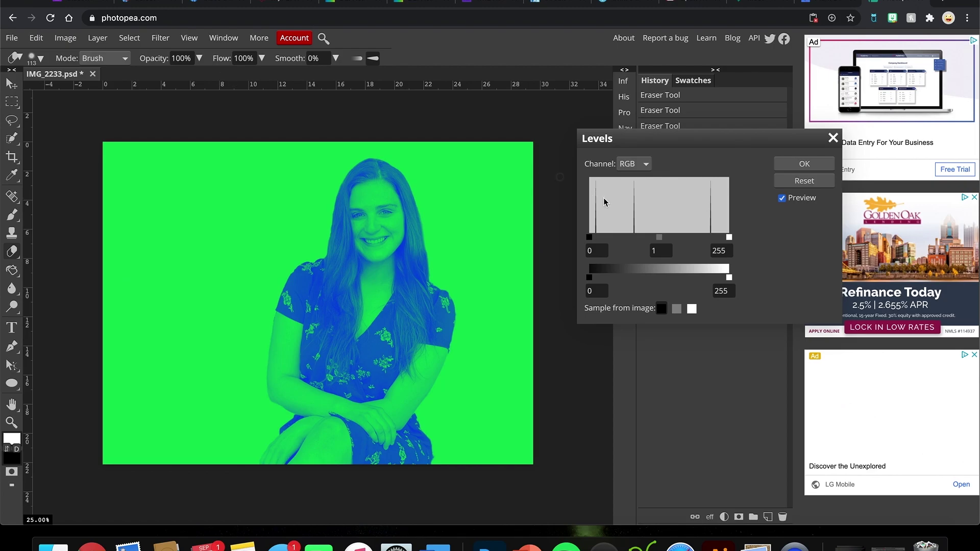
drag(679, 240, 685, 240)
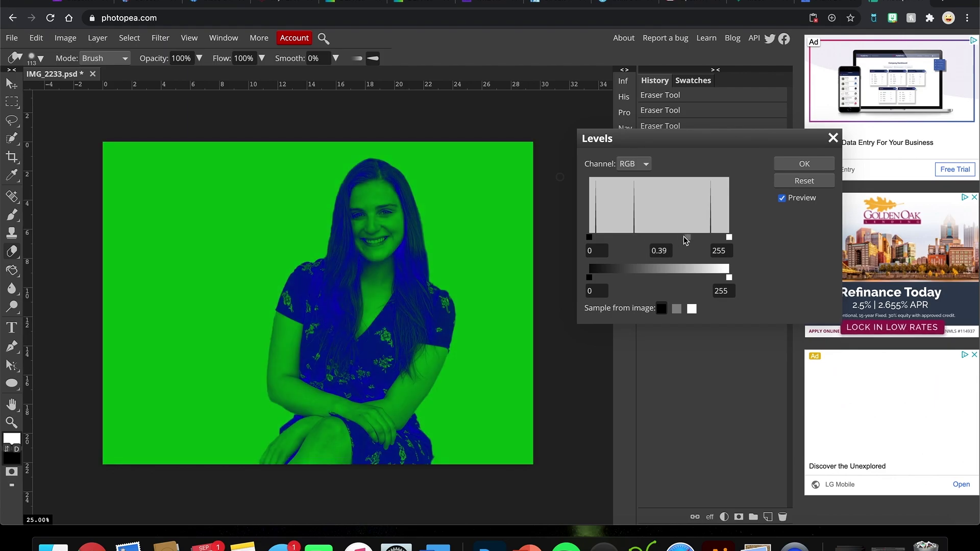
click(832, 137)
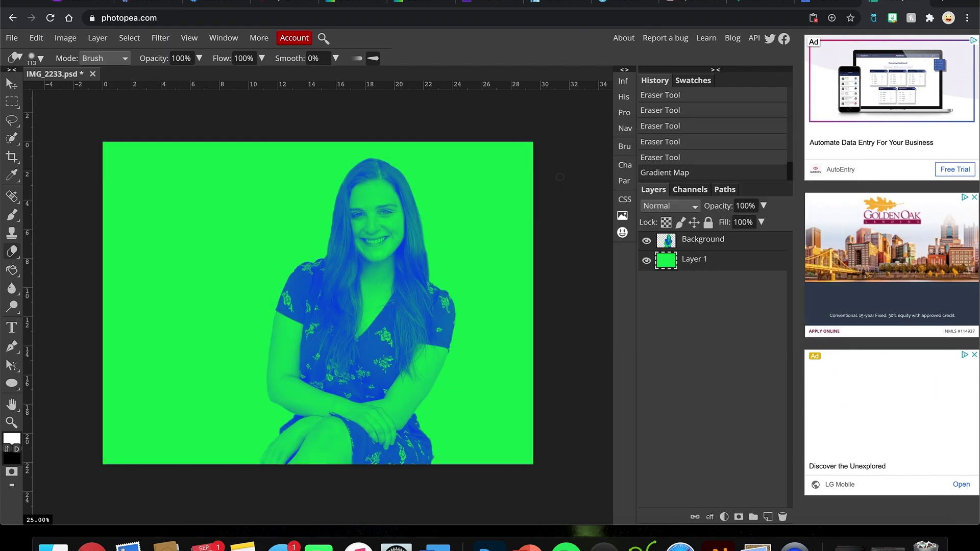
click(67, 38)
mouse_move(102, 55)
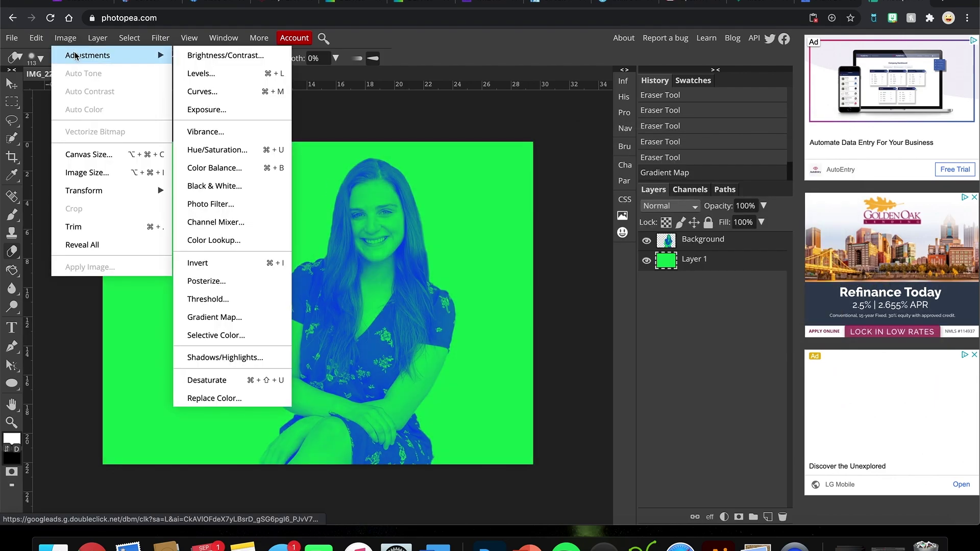
click(210, 96)
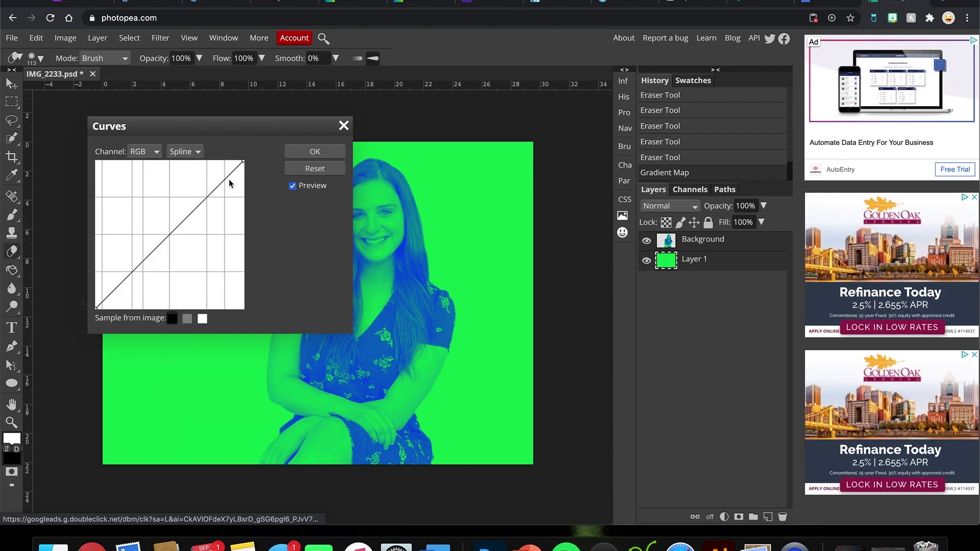
click(195, 209)
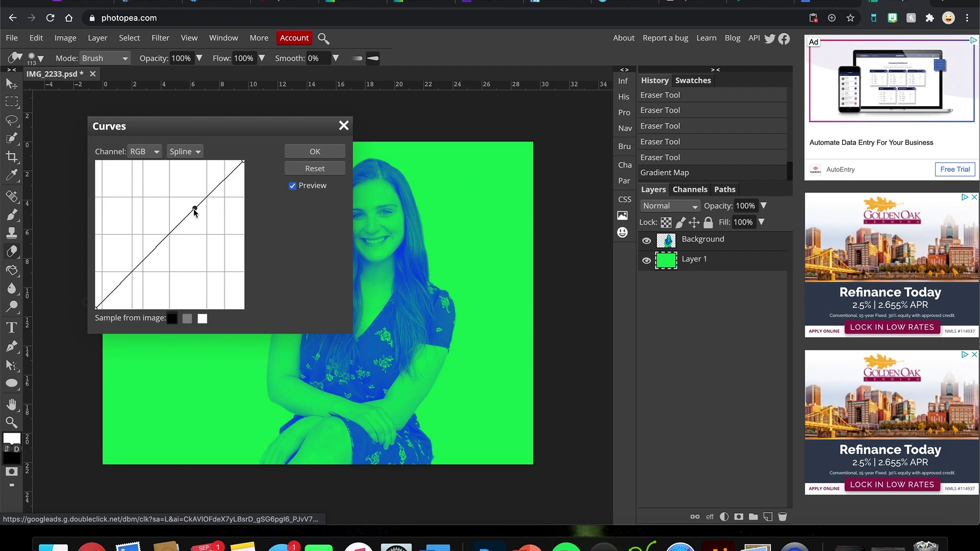
drag(195, 208, 218, 196)
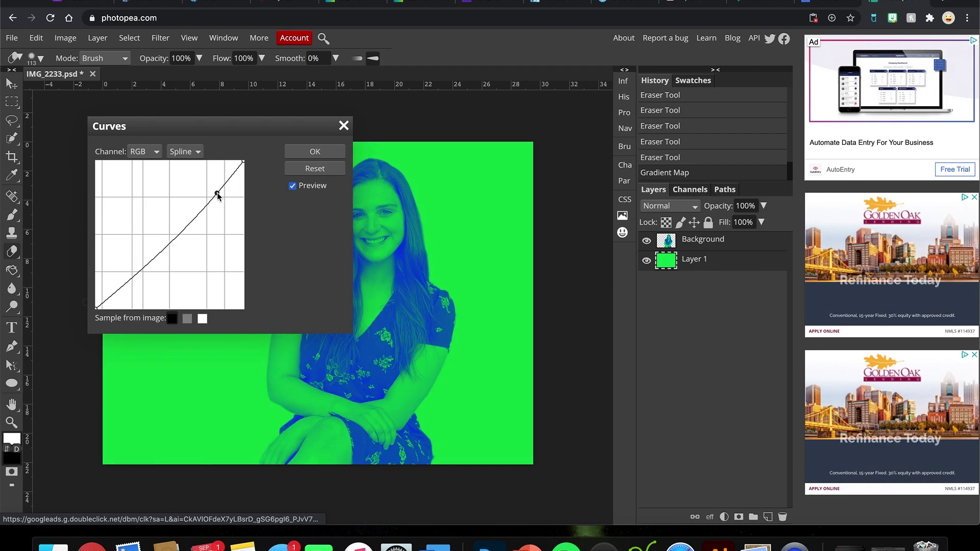
click(343, 127)
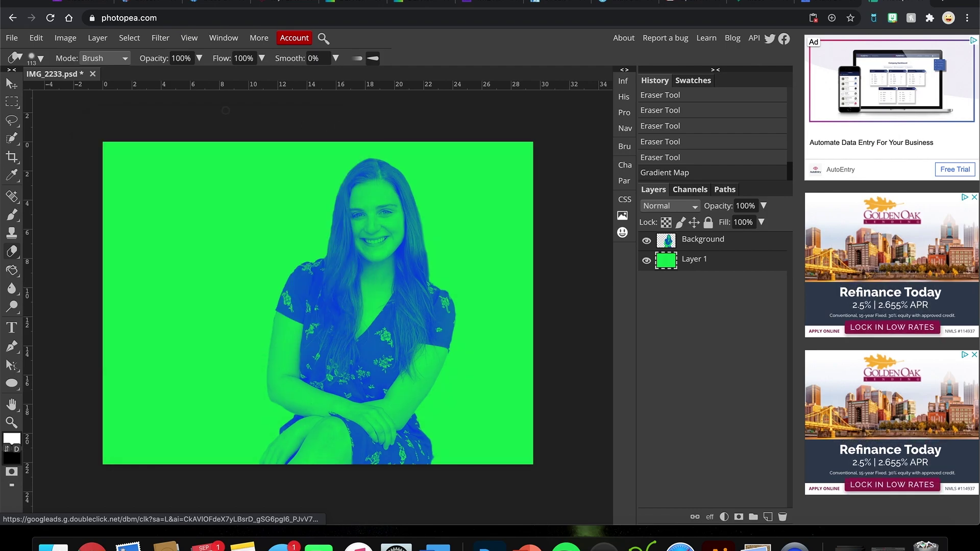
click(66, 37)
mouse_move(86, 55)
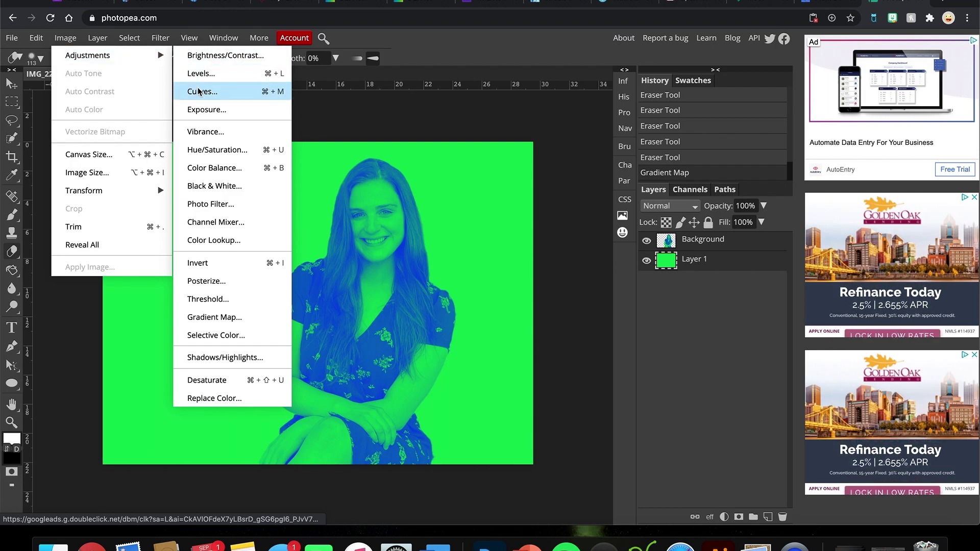
click(207, 116)
drag(213, 129, 148, 105)
click(155, 139)
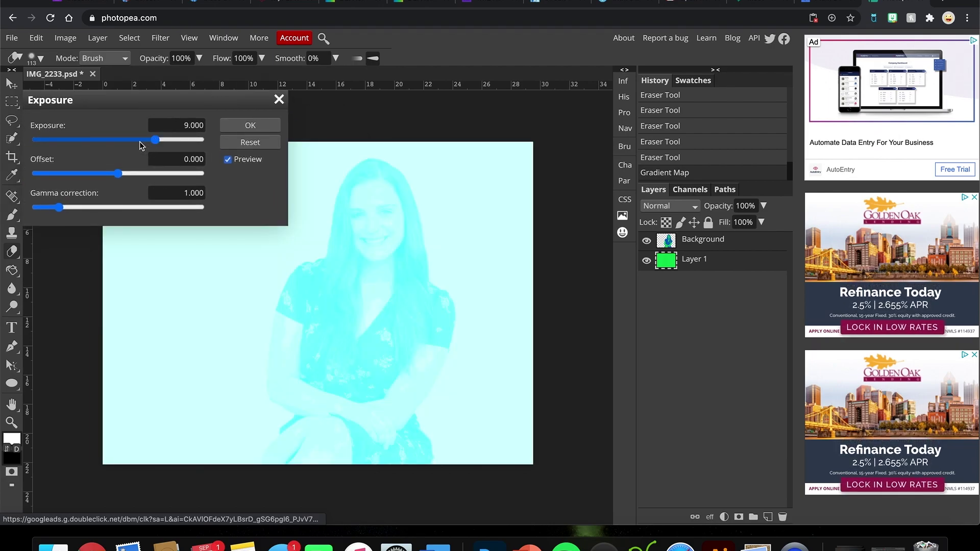
drag(140, 145, 94, 144)
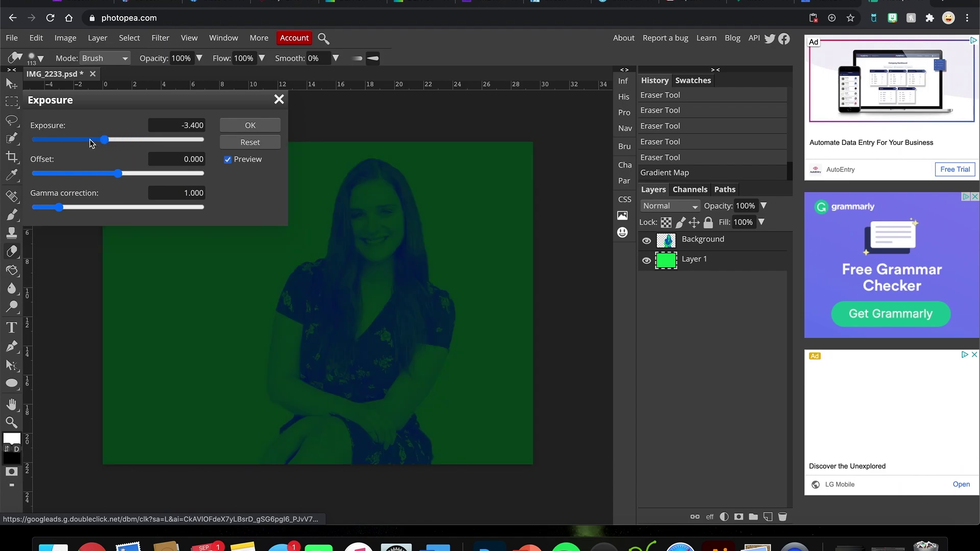
click(116, 140)
drag(140, 172, 104, 172)
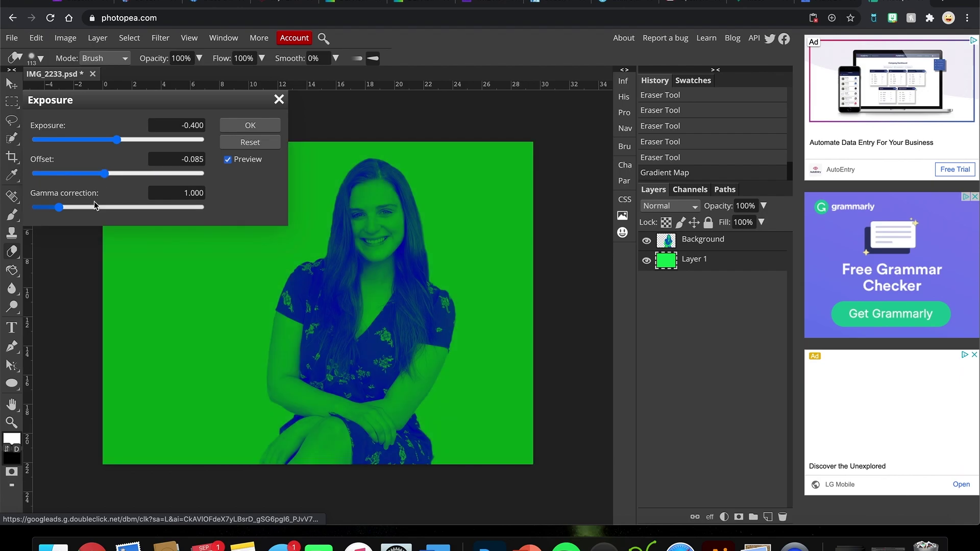
click(93, 208)
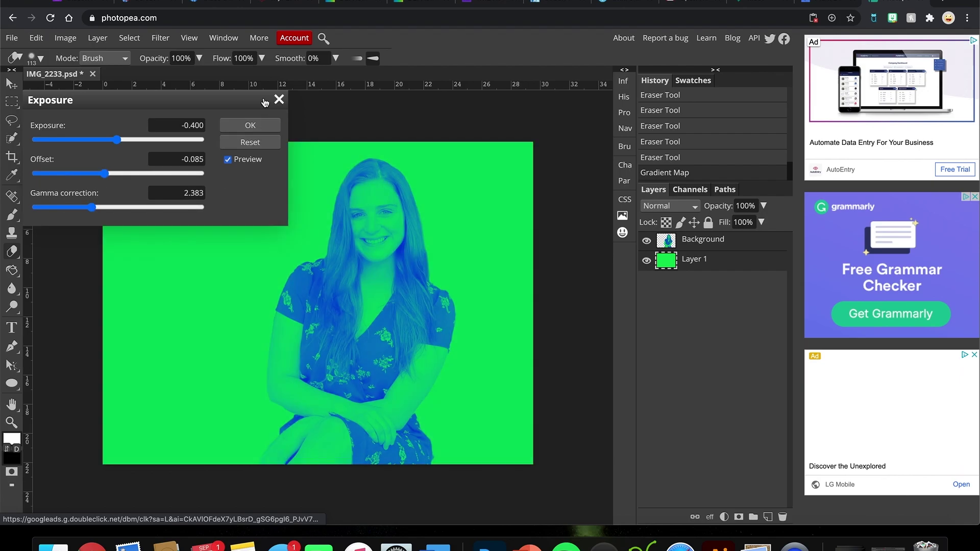
key(Return)
click(98, 37)
Step: Open Image > Adjustments > Vibrance and set vibrance to 3 after trying 40
click(128, 39)
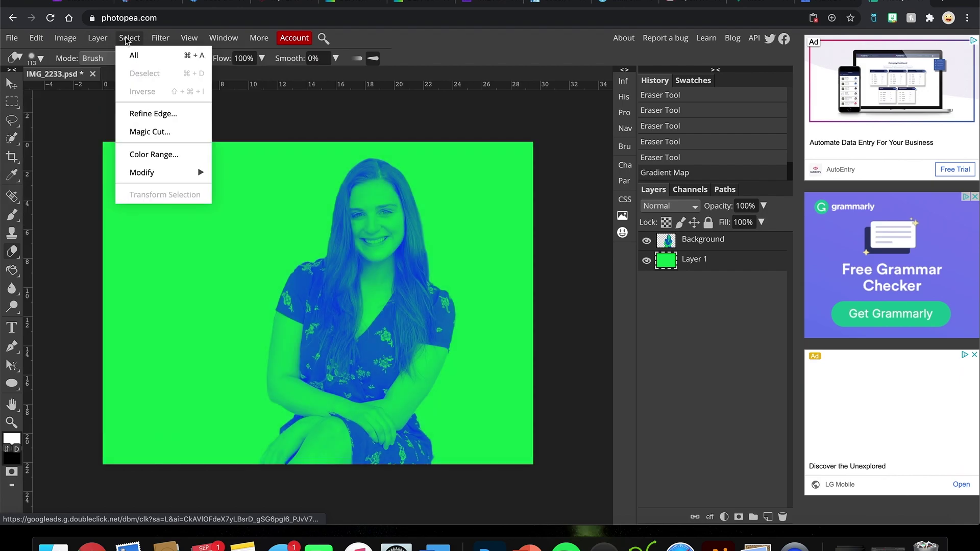
click(66, 38)
mouse_move(128, 55)
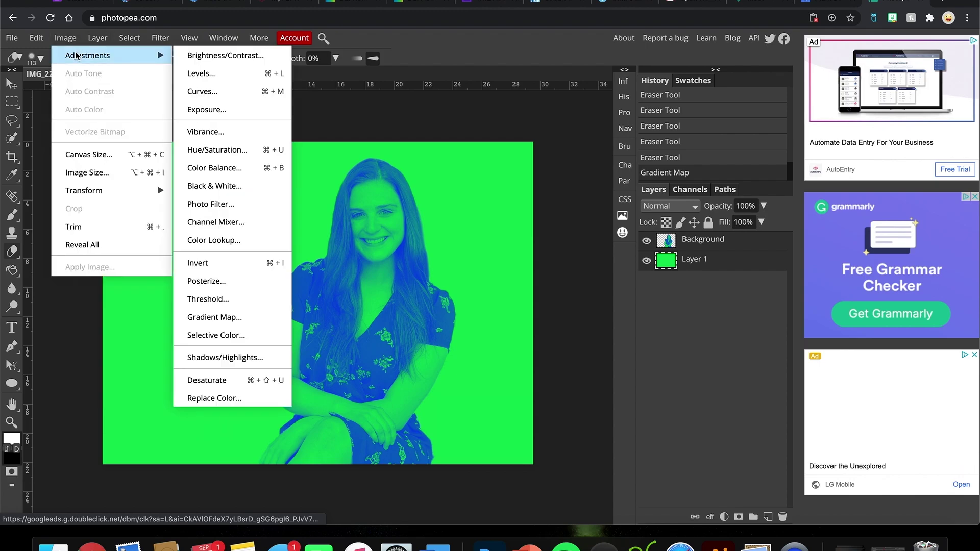
click(206, 132)
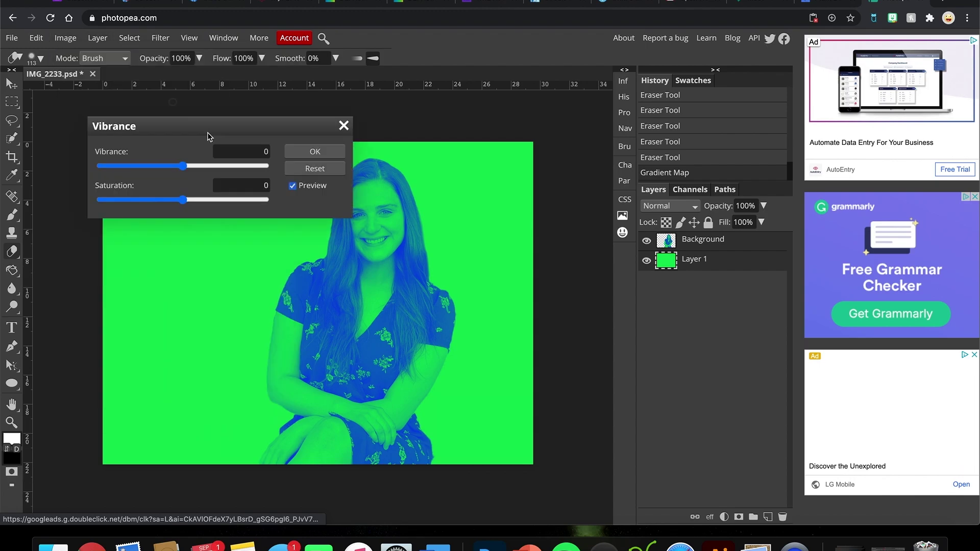
click(216, 167)
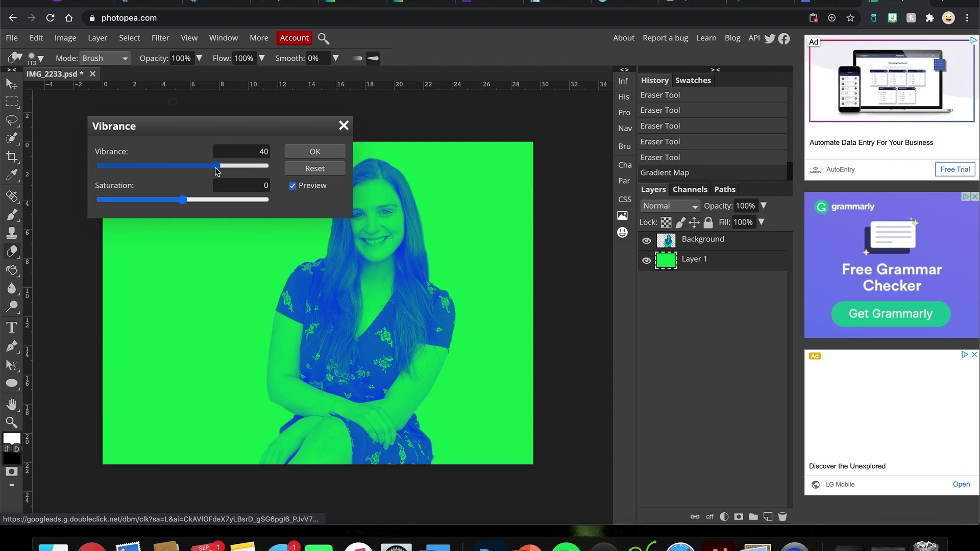
drag(159, 166, 185, 164)
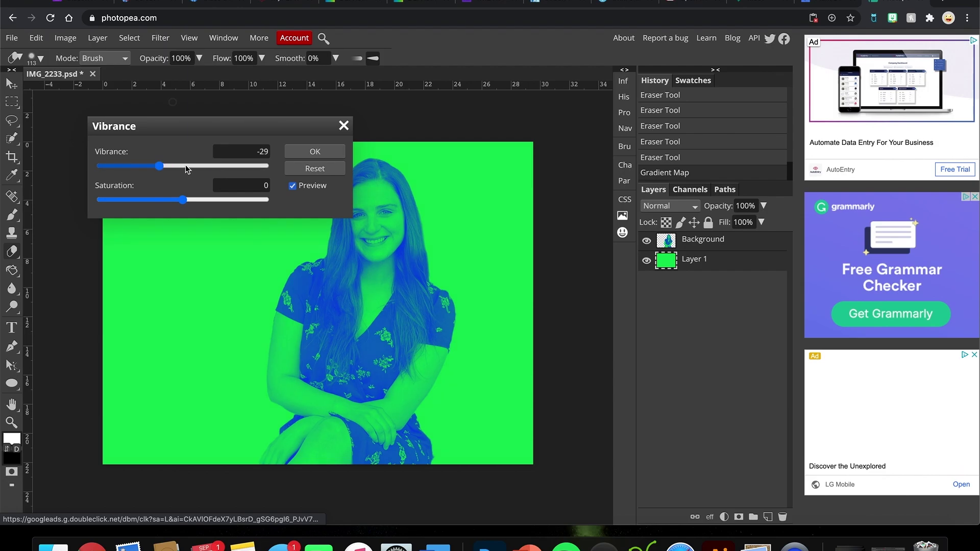
Step: Try saturation values from 45 down to near grey, then return it to 3
click(218, 201)
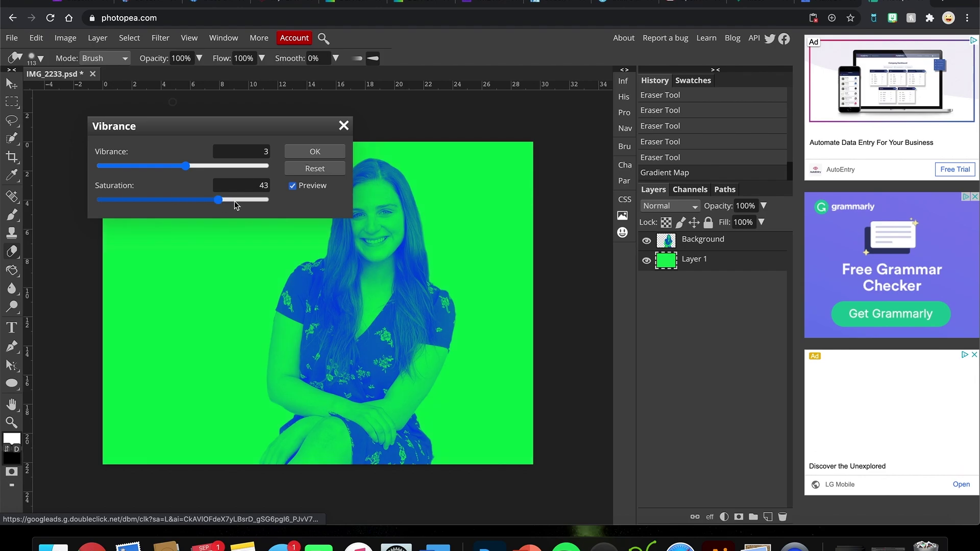
drag(220, 203, 254, 204)
drag(142, 199, 149, 201)
click(192, 200)
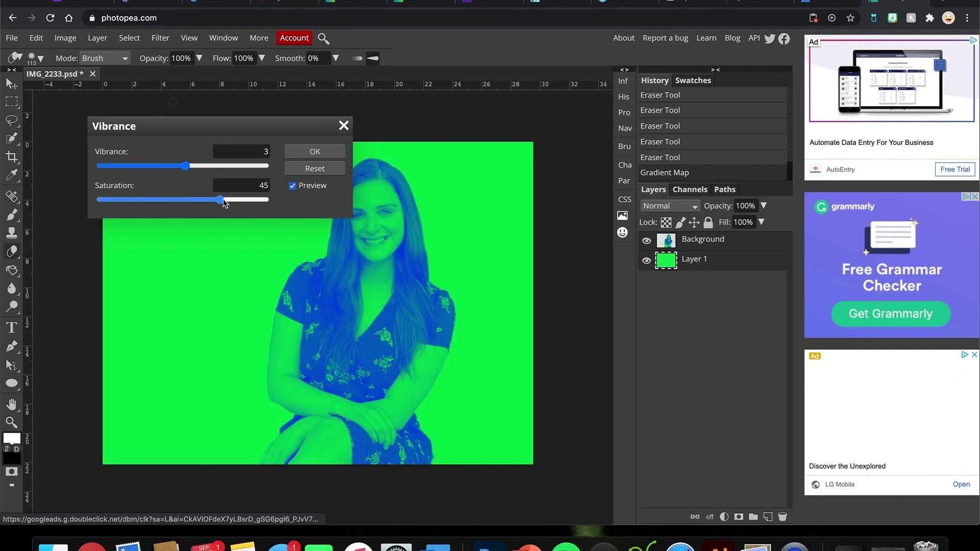
scroll(181, 201, down, 8)
drag(179, 202, 95, 203)
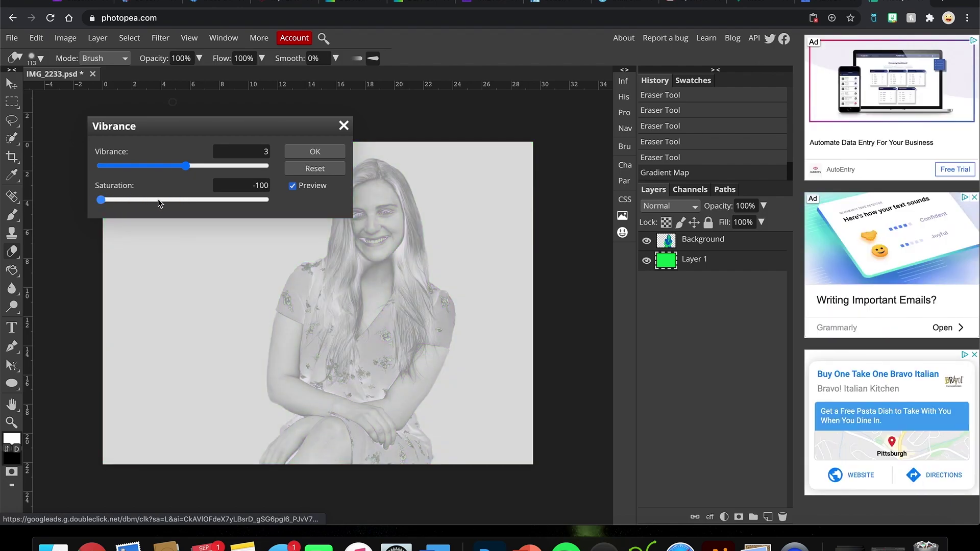
click(182, 200)
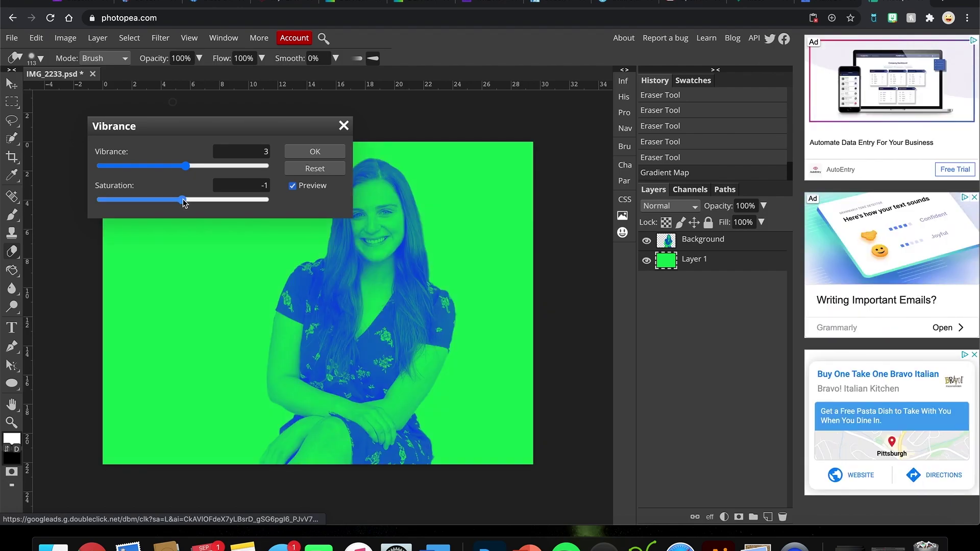
Step: Discard the Vibrance change and bring up the Hue/Saturation adjustment instead
click(344, 126)
click(67, 38)
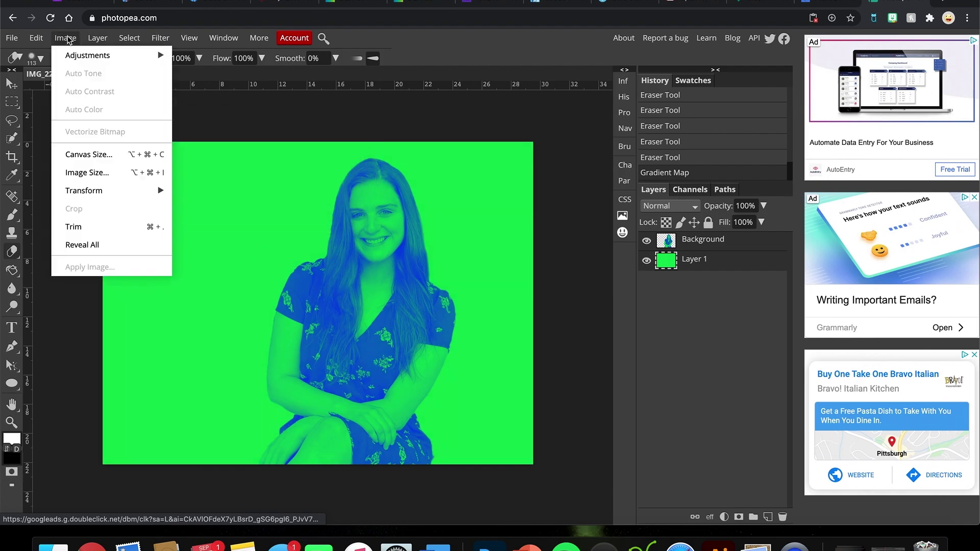
mouse_move(78, 55)
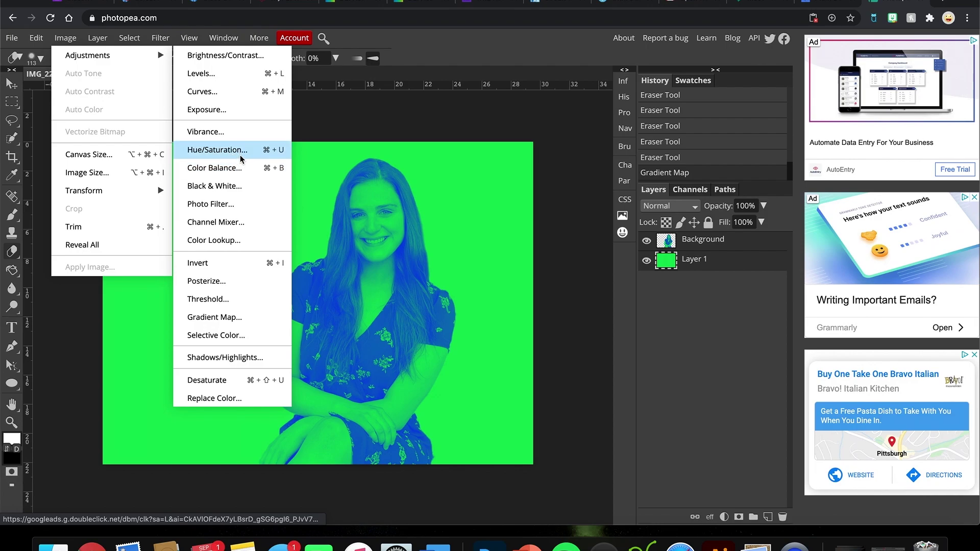
click(240, 154)
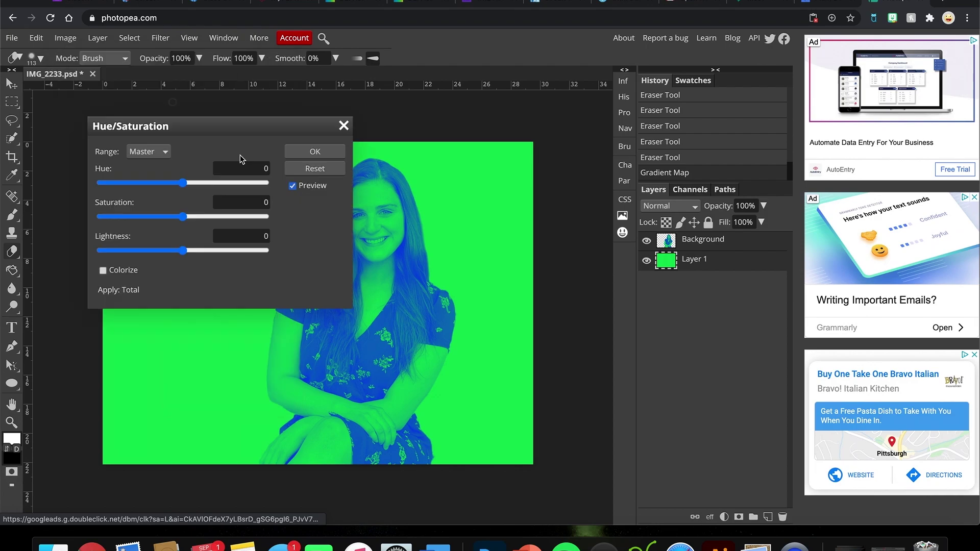
Step: Try several hue shifts, then settle the hue back at 0
click(208, 183)
click(188, 183)
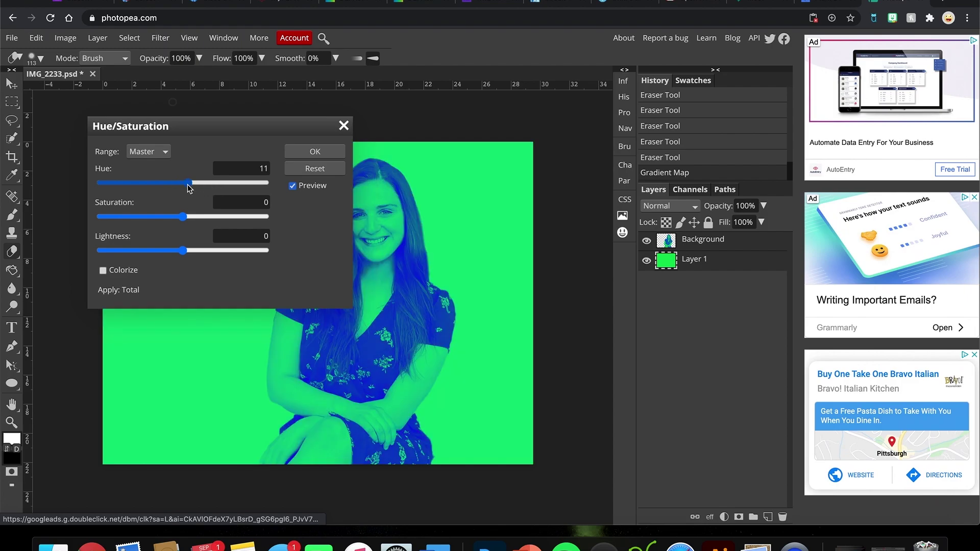
click(227, 183)
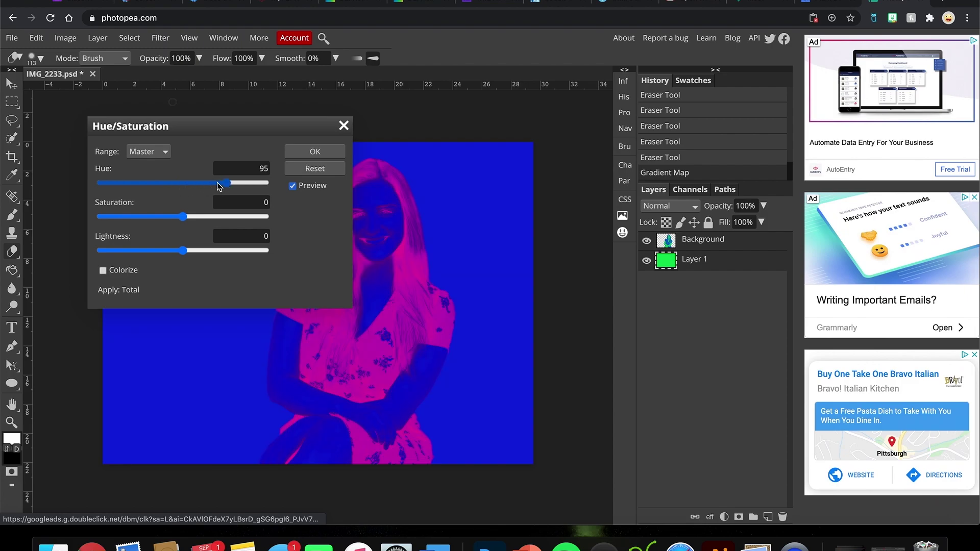
click(162, 184)
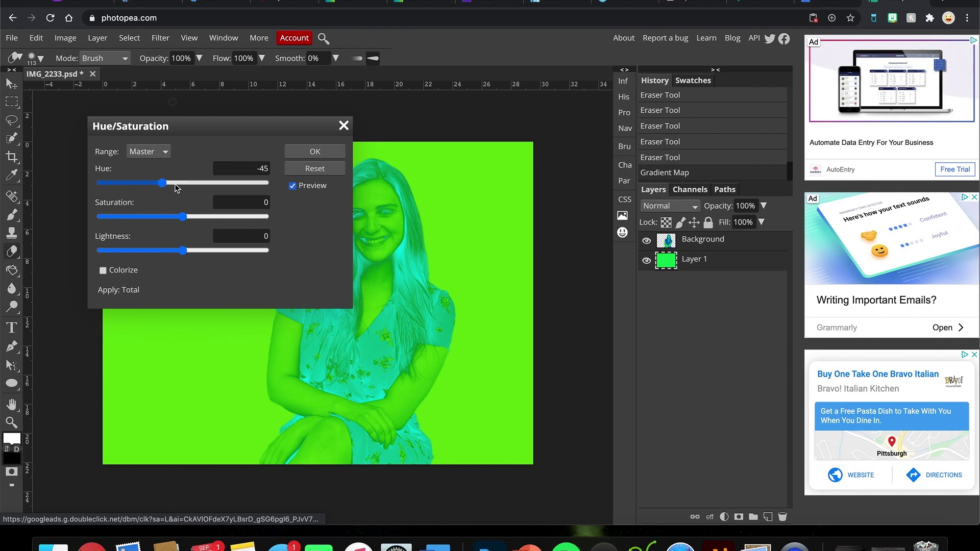
click(181, 184)
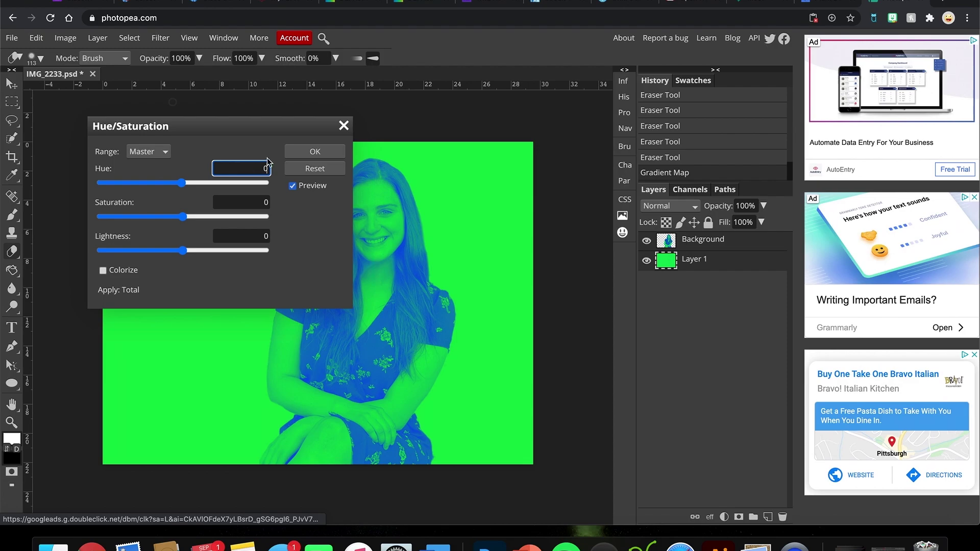
key(Return)
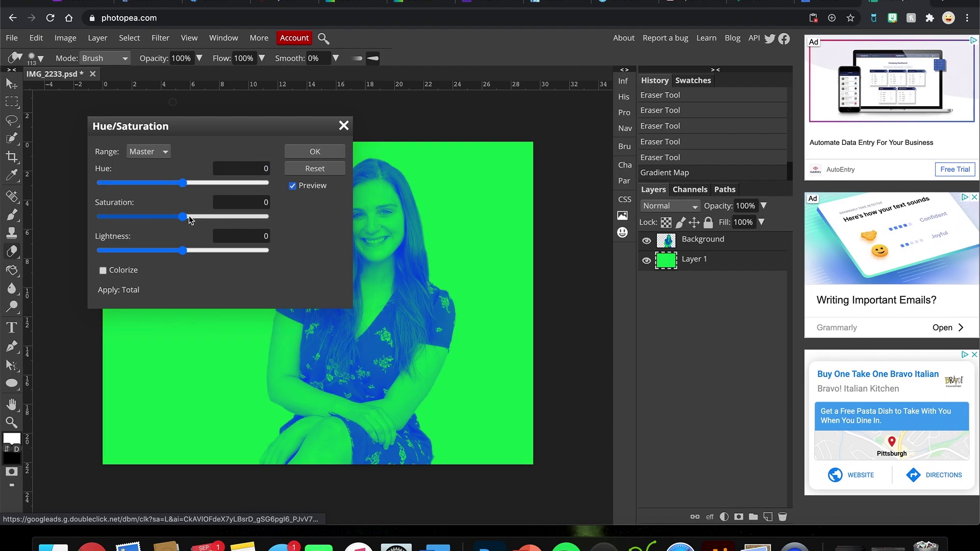
Step: Set saturation to 10 and lightness to 0, then apply the Hue/Saturation adjustment
drag(220, 222, 230, 220)
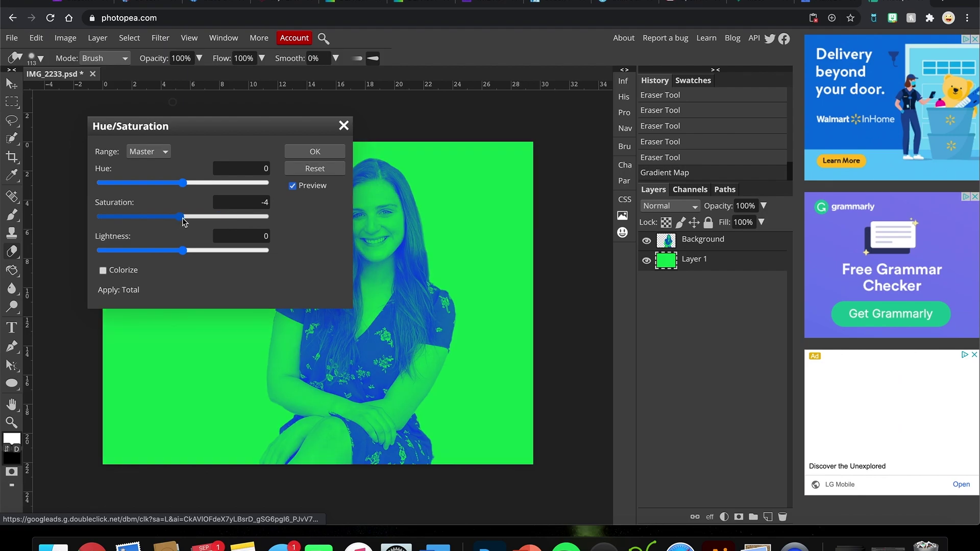
click(180, 217)
drag(183, 243, 167, 248)
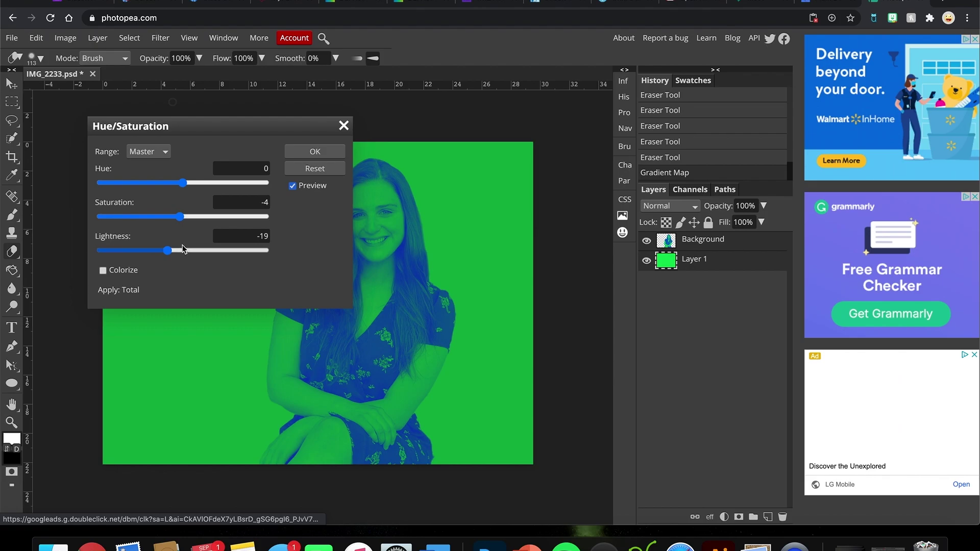
click(255, 238)
text(0)
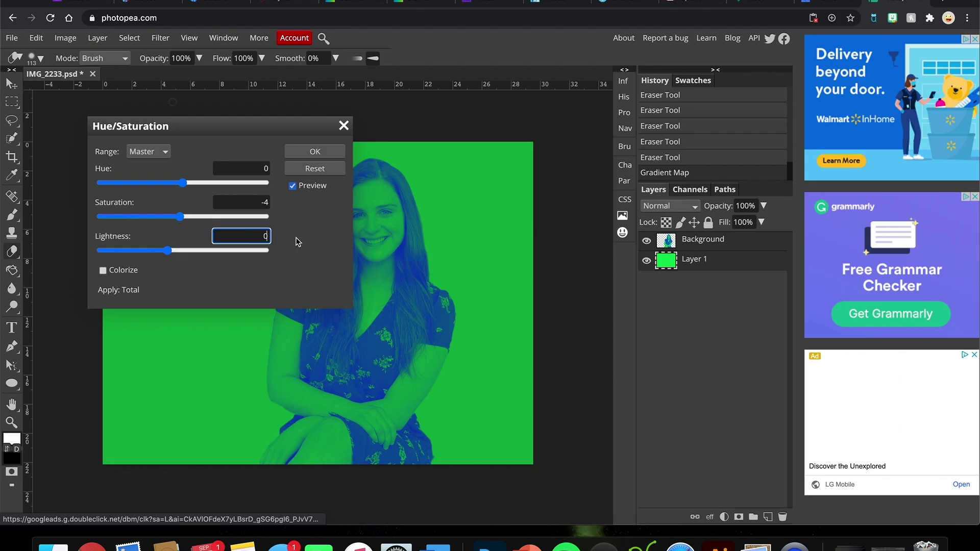
click(258, 202)
text(10)
click(301, 219)
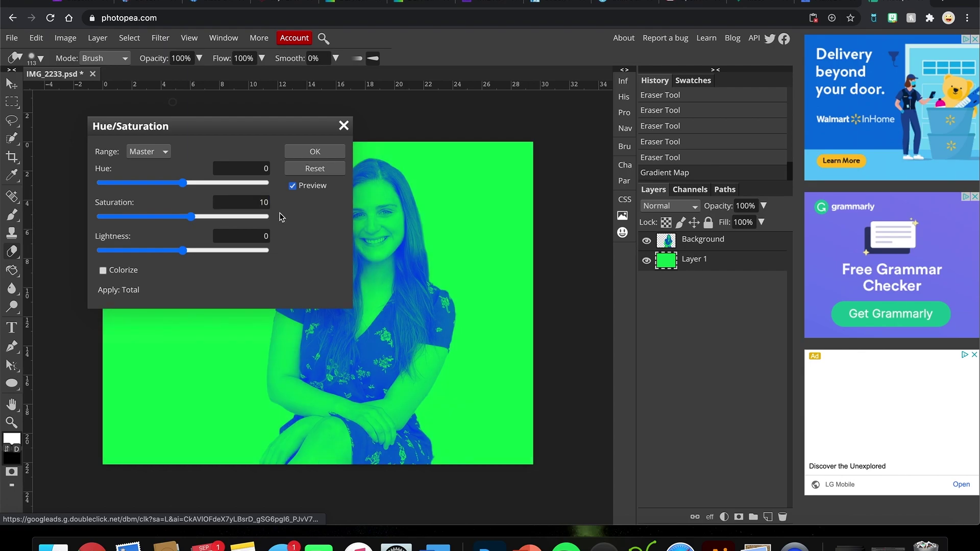
click(316, 152)
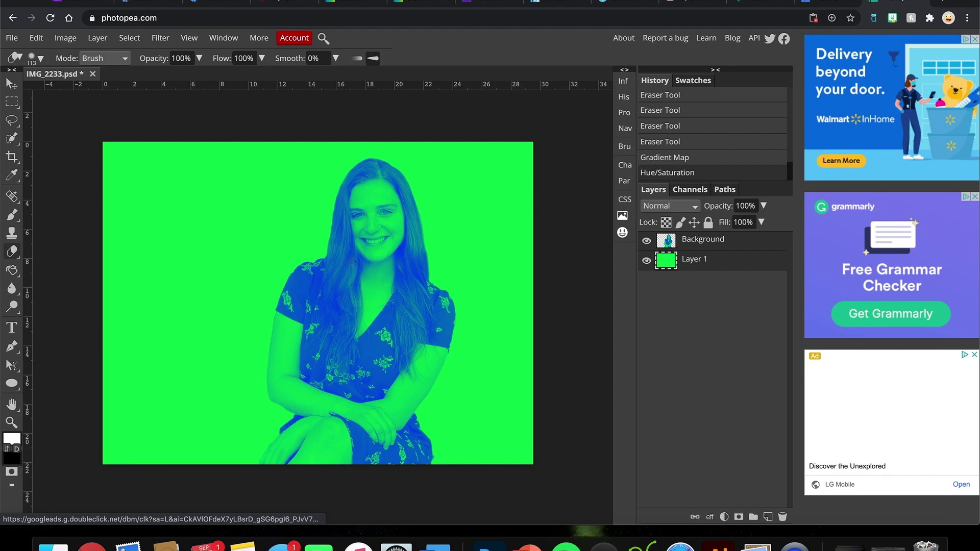
click(65, 38)
mouse_move(77, 56)
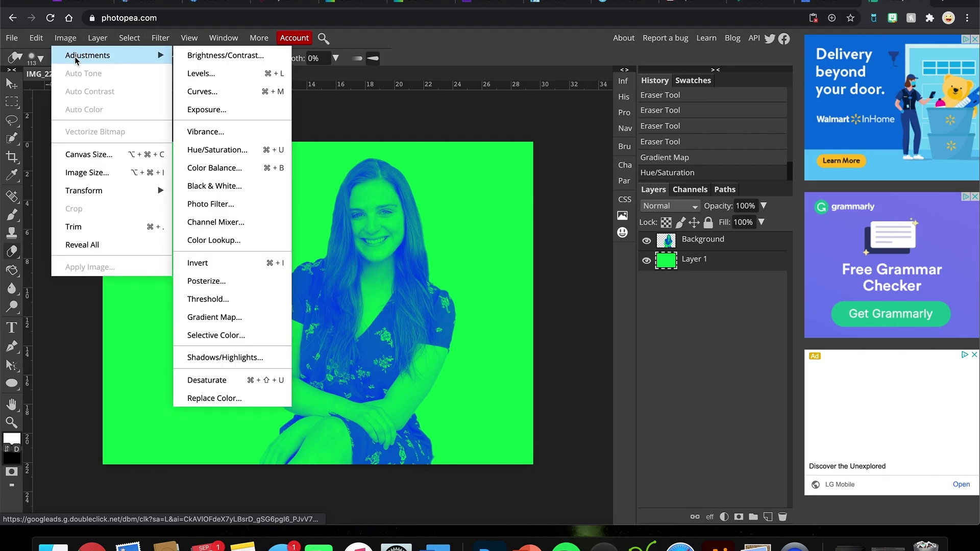
click(234, 177)
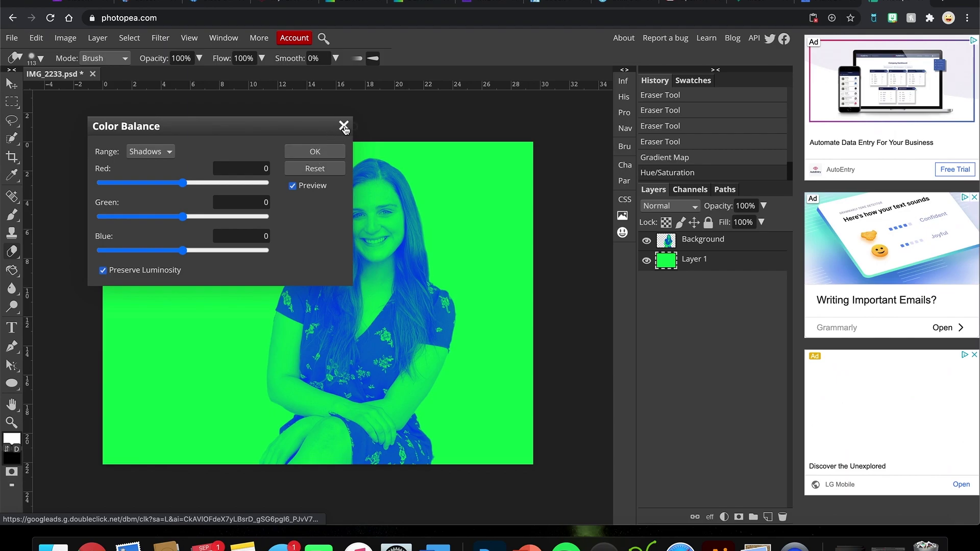
drag(182, 182, 209, 182)
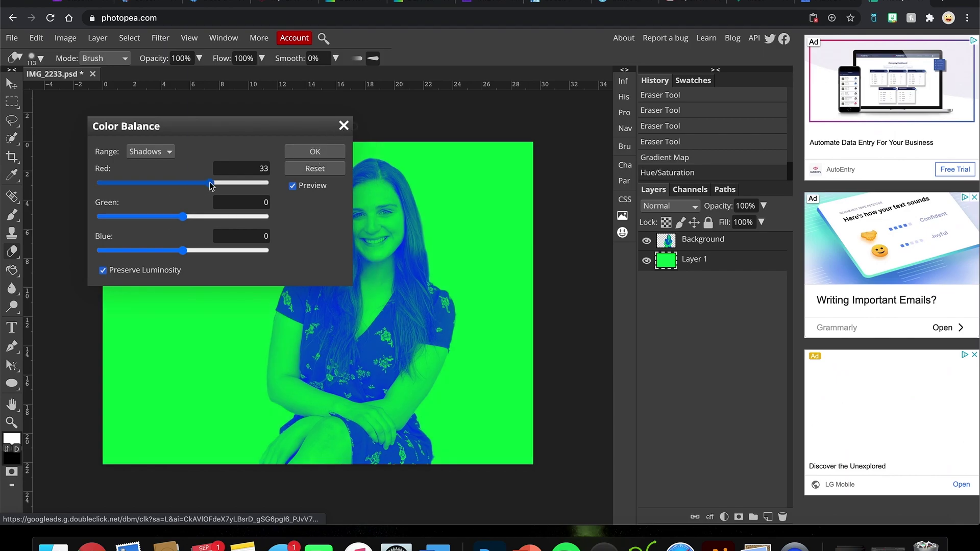
click(236, 217)
drag(170, 220, 139, 219)
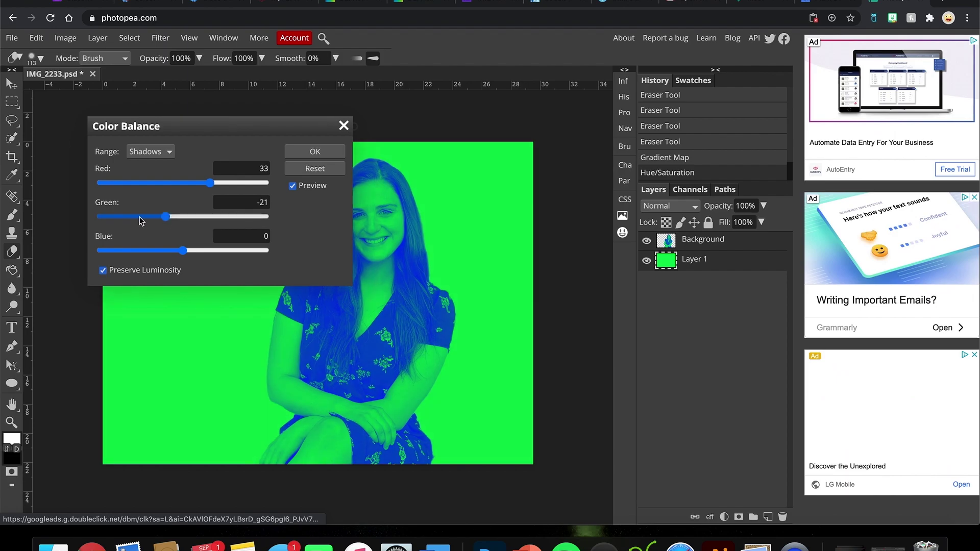
click(233, 251)
click(122, 251)
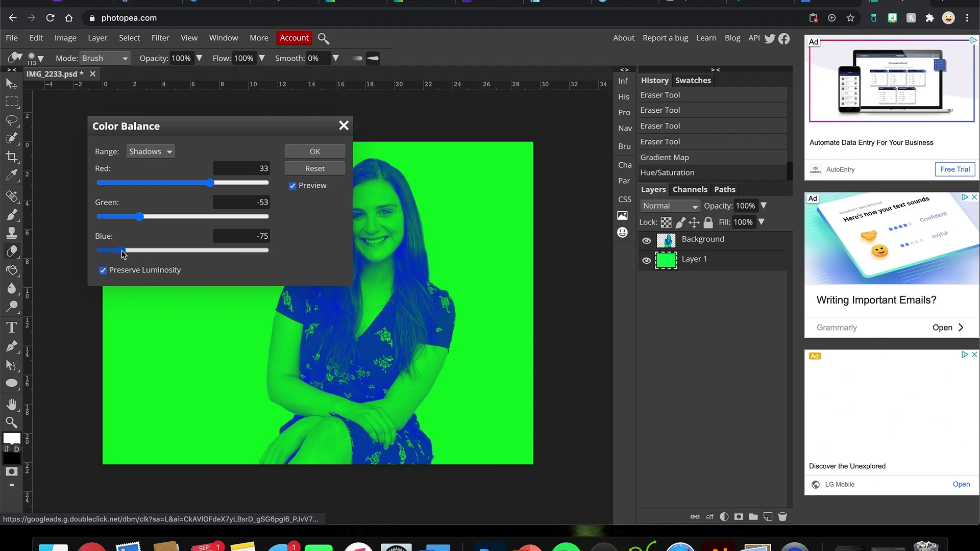
click(155, 250)
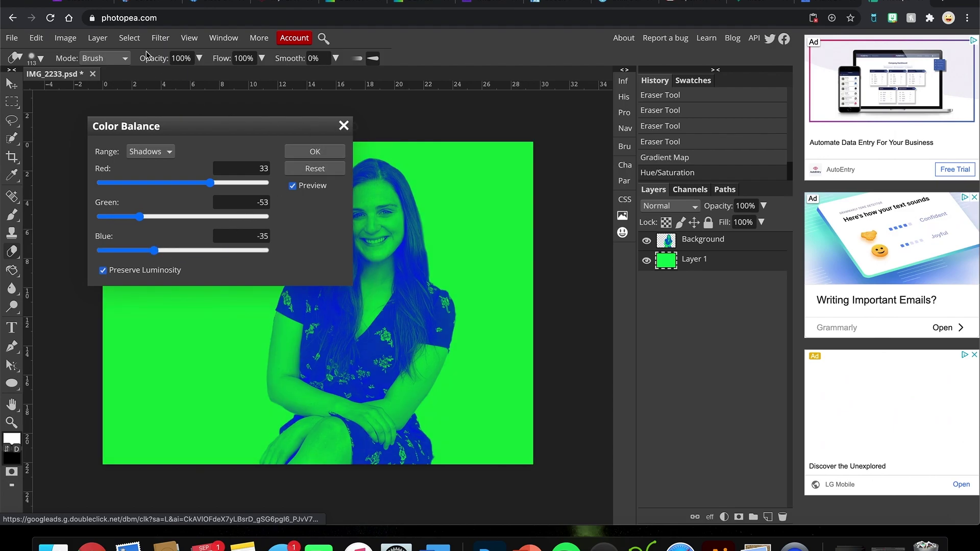
click(97, 37)
mouse_move(66, 38)
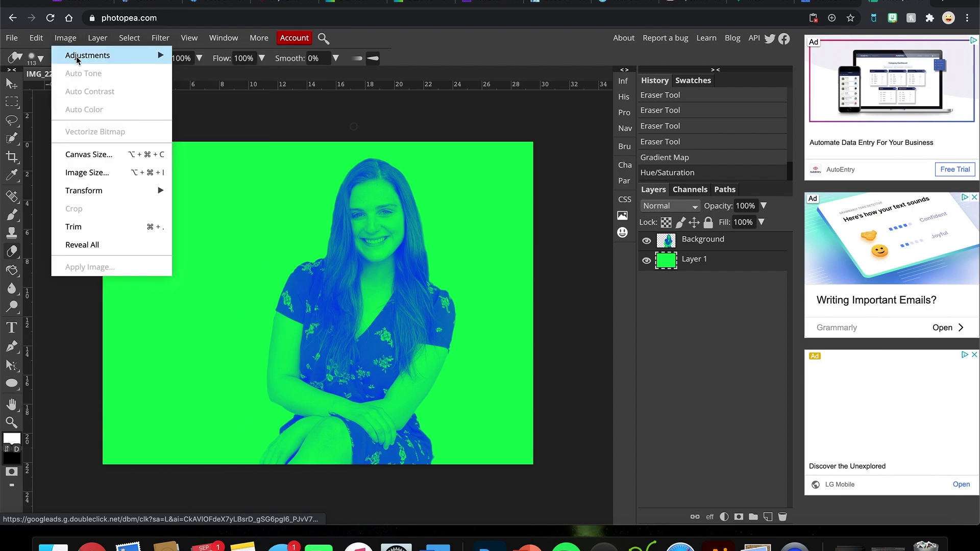
mouse_move(78, 60)
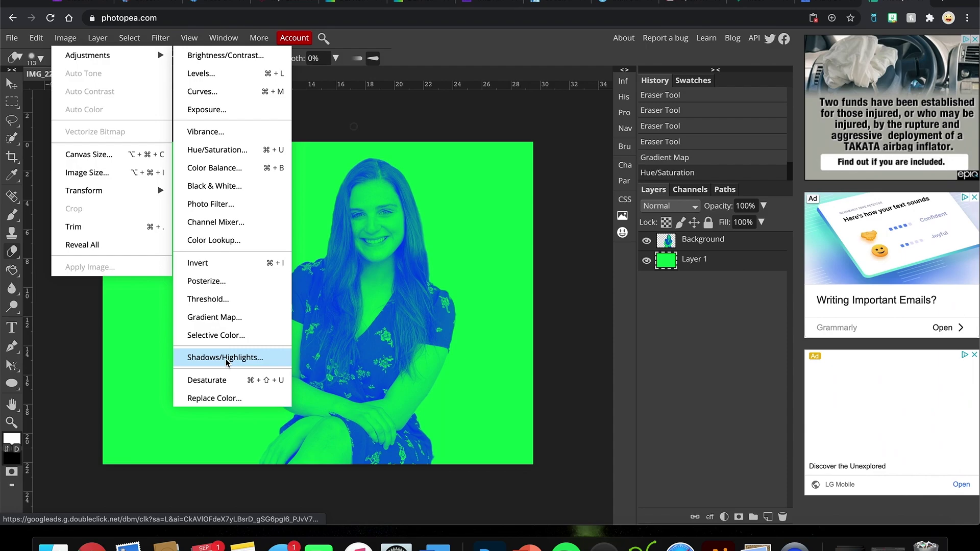
click(226, 360)
drag(197, 127, 135, 90)
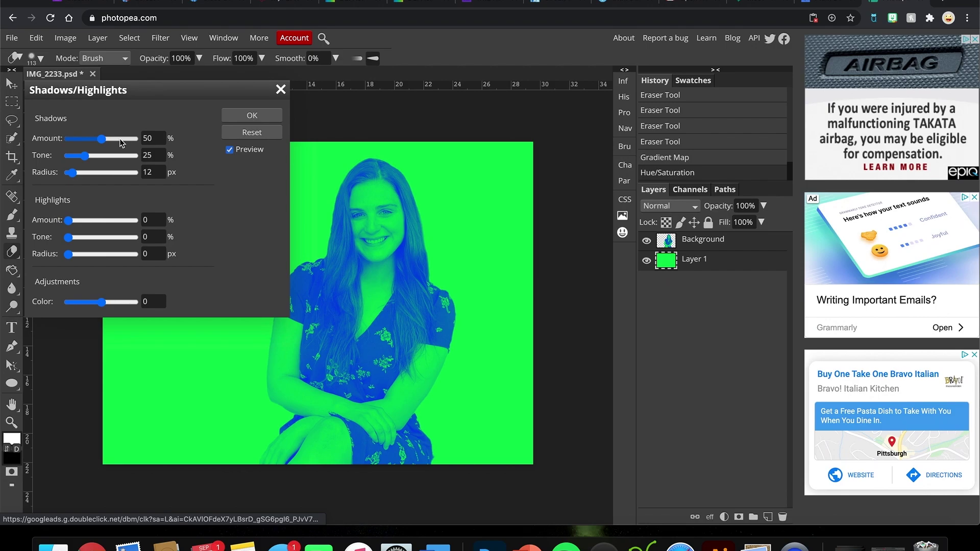
drag(105, 139, 119, 139)
text(80)
click(281, 91)
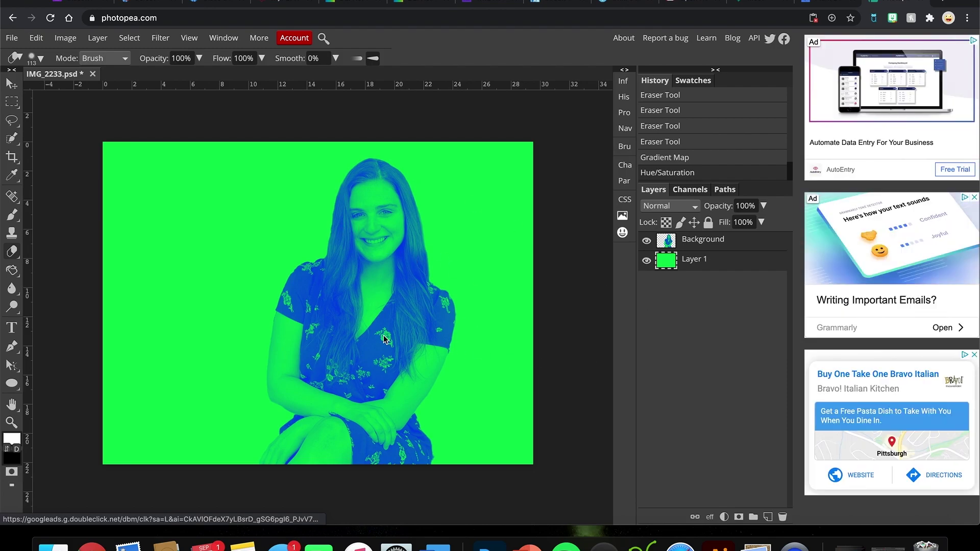
click(65, 38)
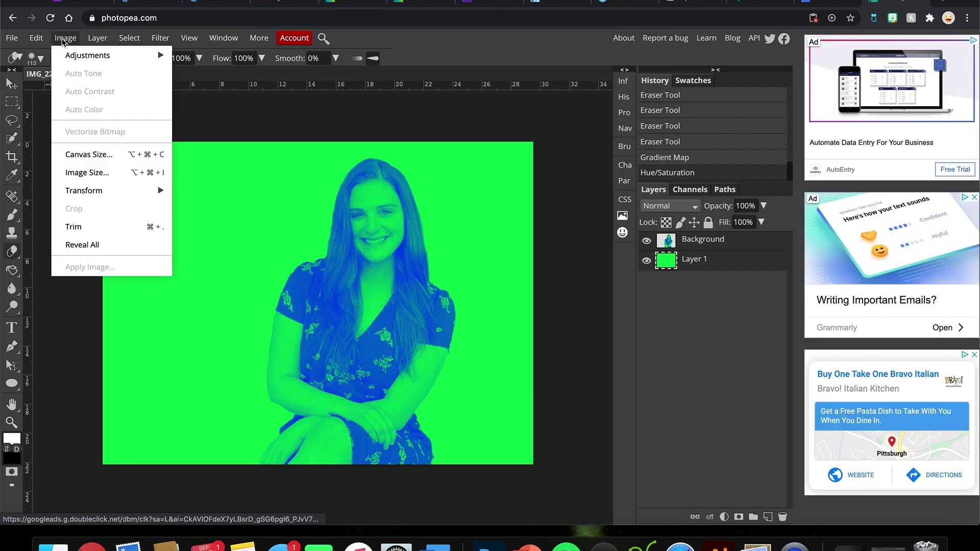
mouse_move(71, 53)
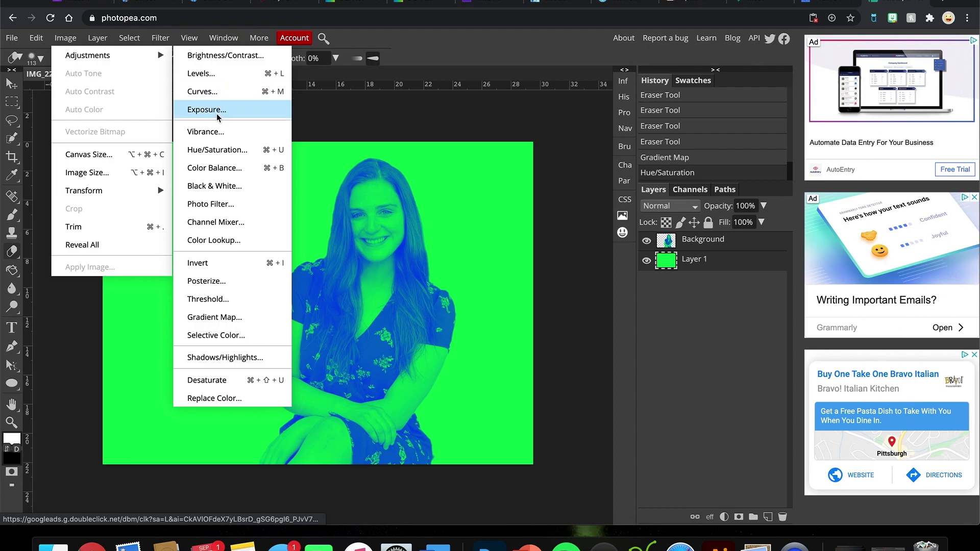
click(220, 318)
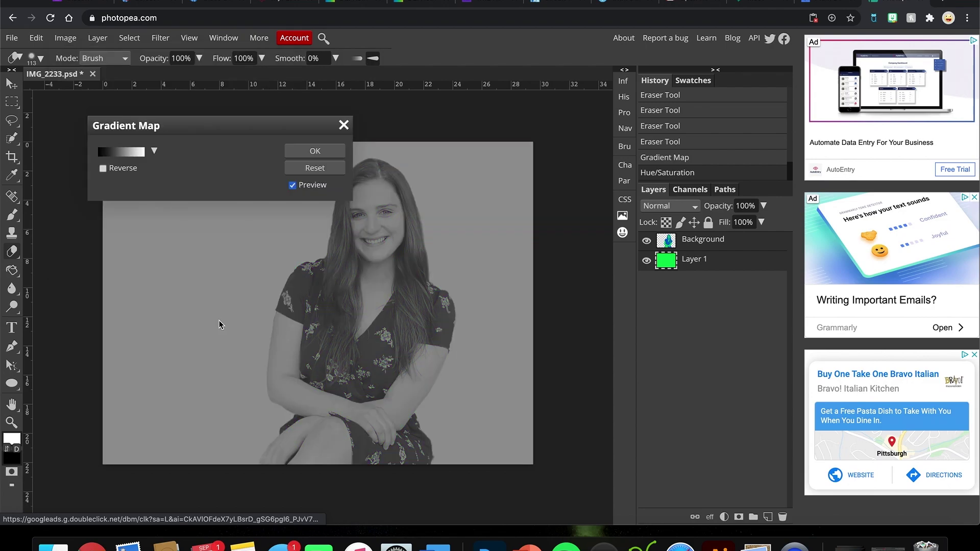
click(144, 157)
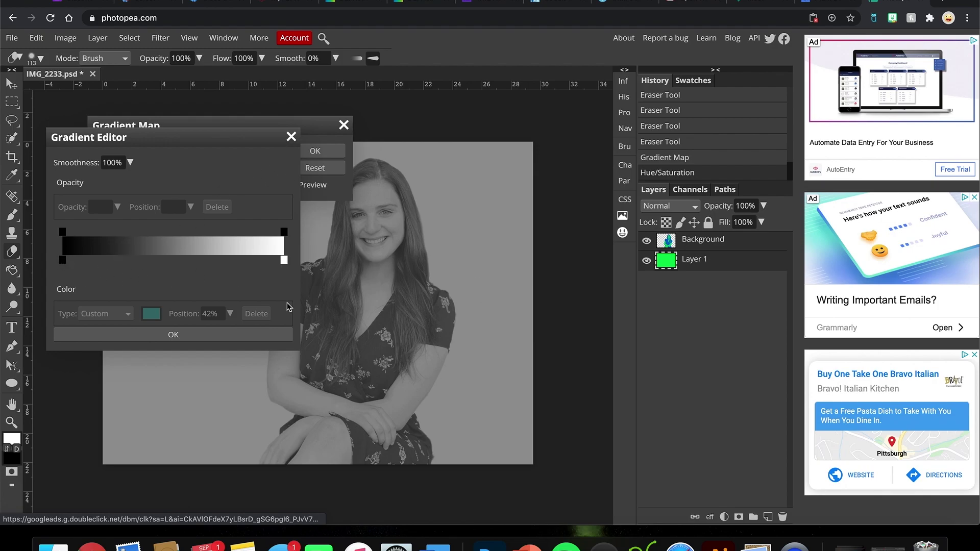
click(344, 127)
click(344, 126)
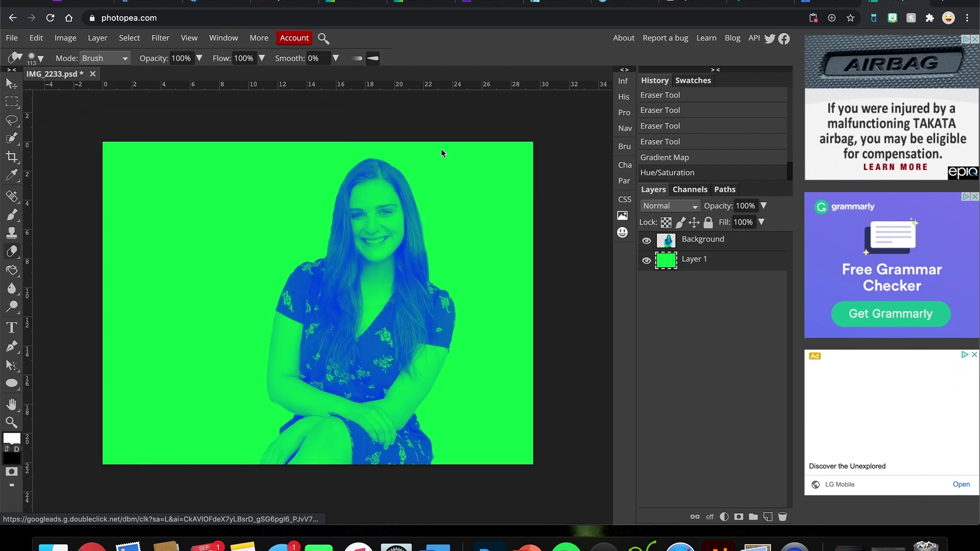
click(665, 242)
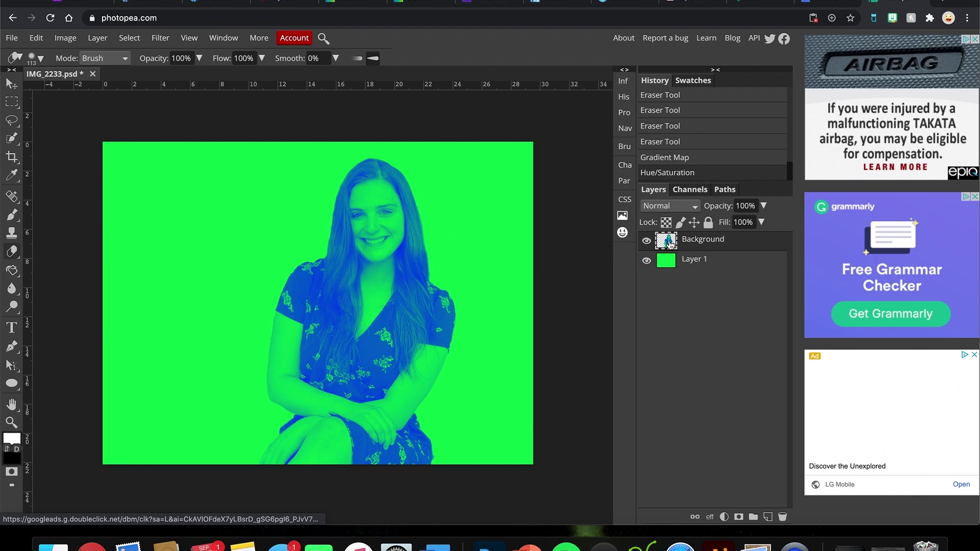
super+click(668, 244)
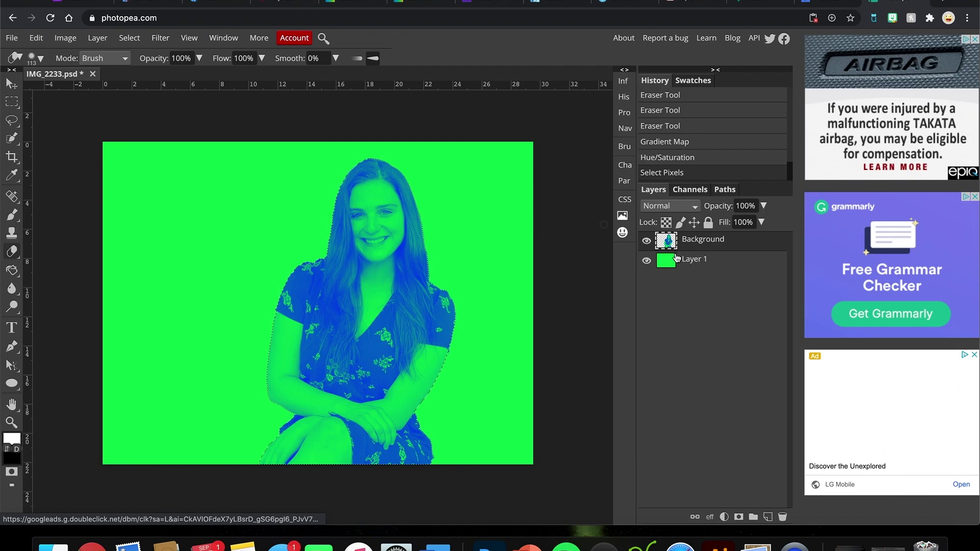
click(129, 38)
click(144, 74)
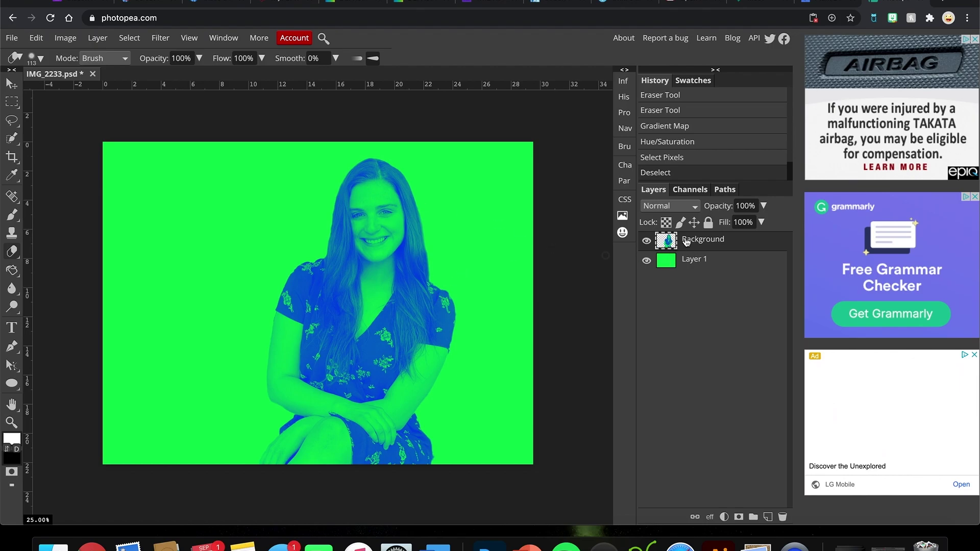
super+click(669, 246)
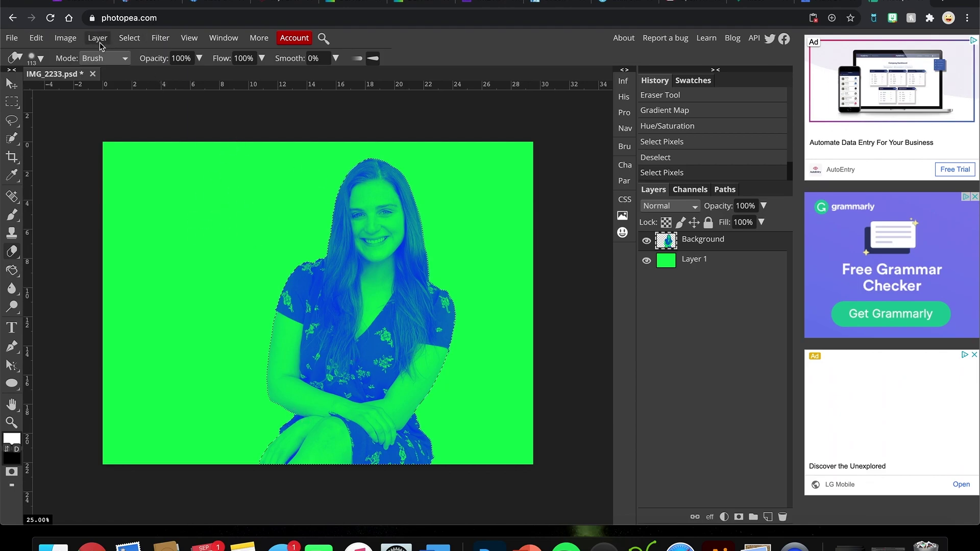
click(129, 38)
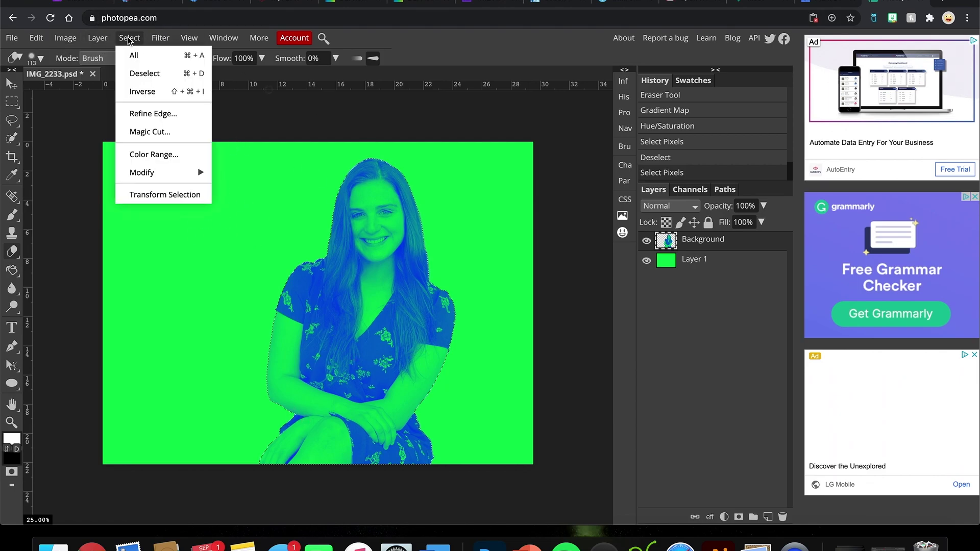
click(149, 92)
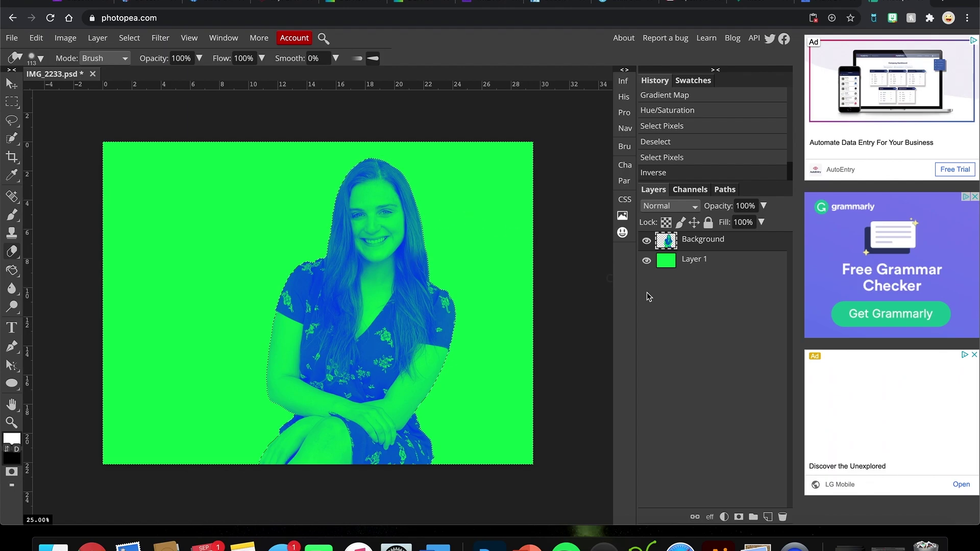
click(668, 263)
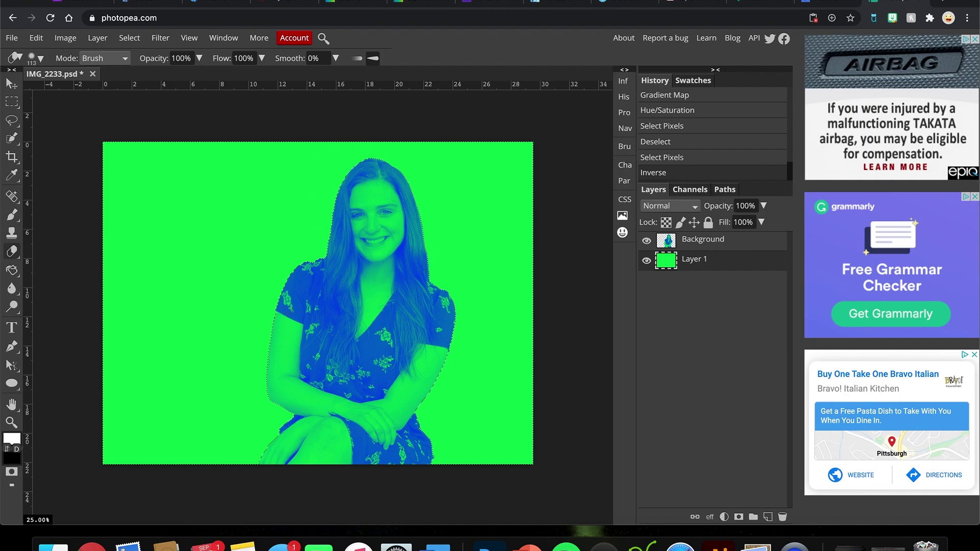
click(129, 38)
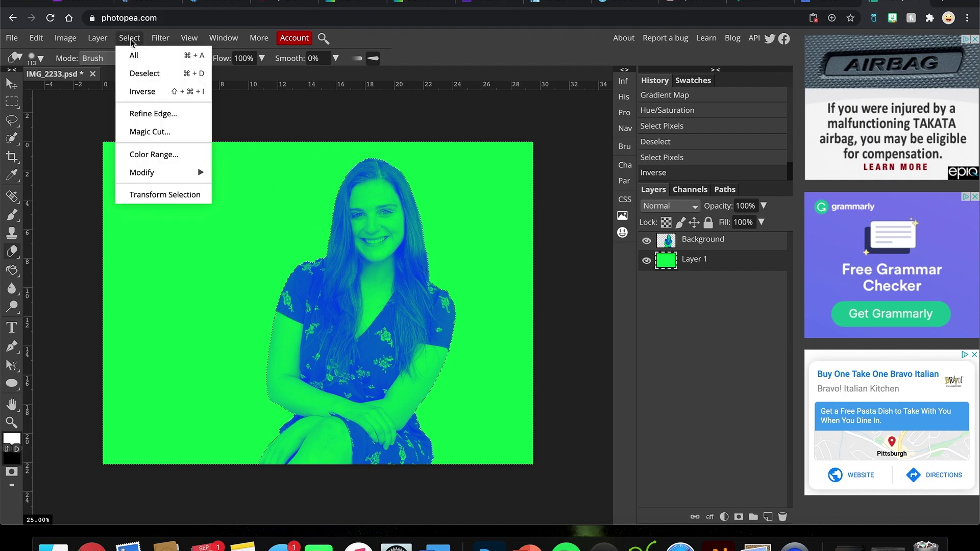
click(143, 73)
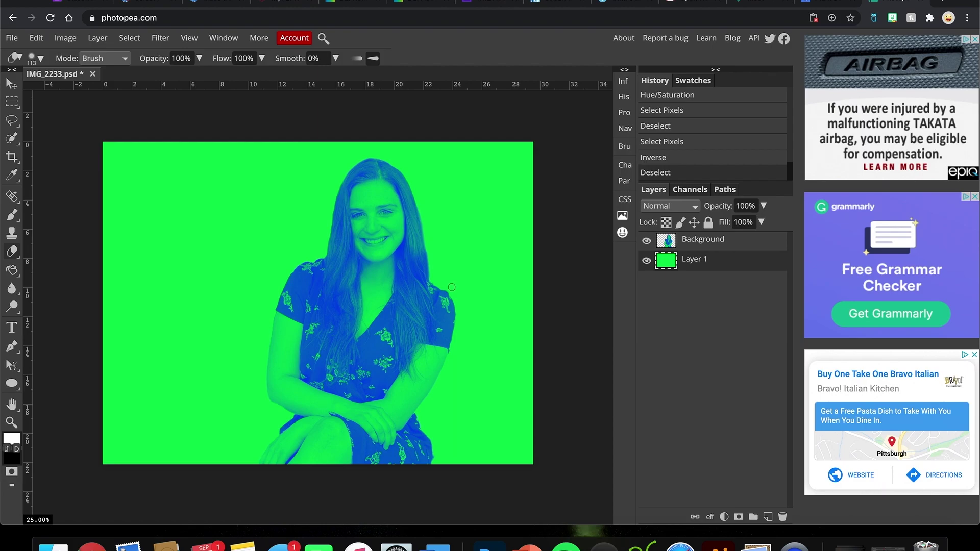
click(674, 245)
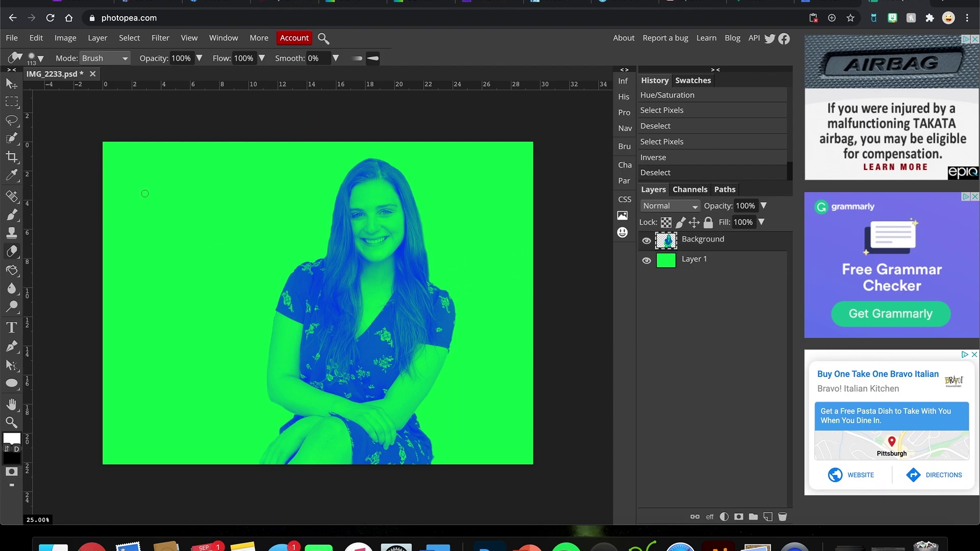
click(11, 84)
Step: Drag the portrait right and scale it to about 100.18%, committing the transform
drag(384, 297, 463, 296)
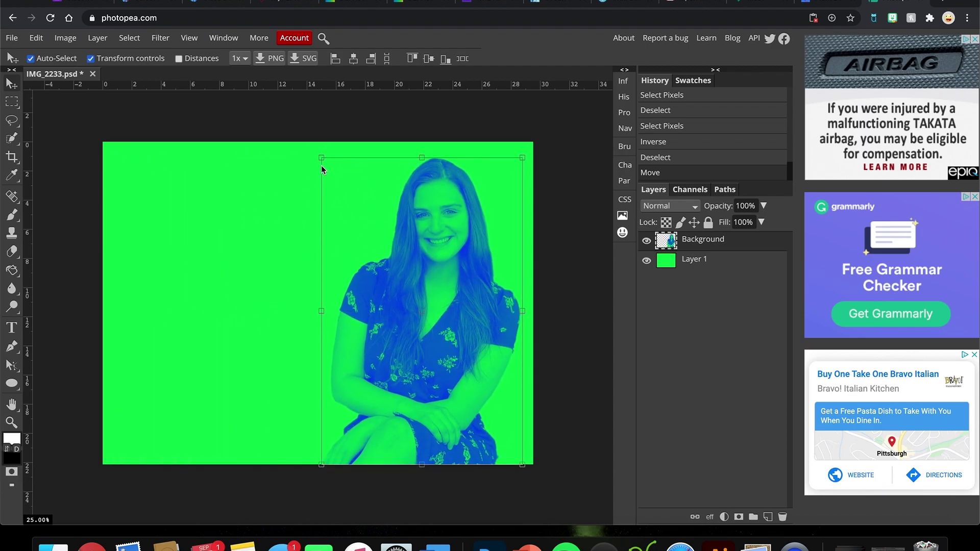
drag(322, 158, 321, 157)
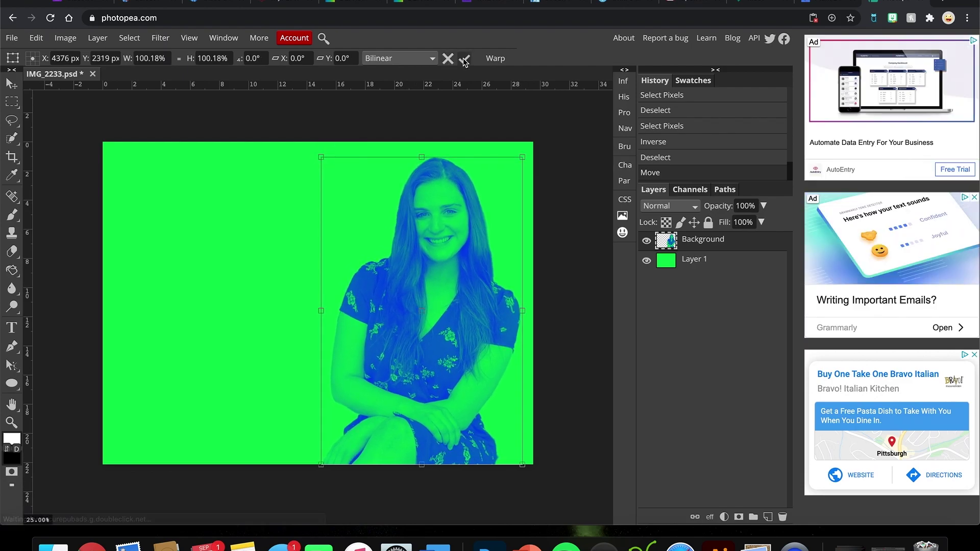
click(464, 59)
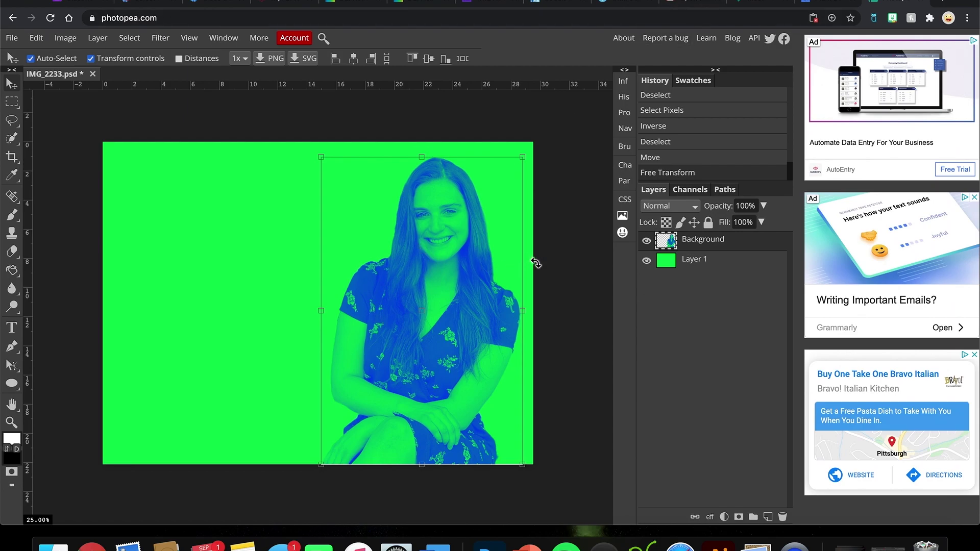
click(60, 131)
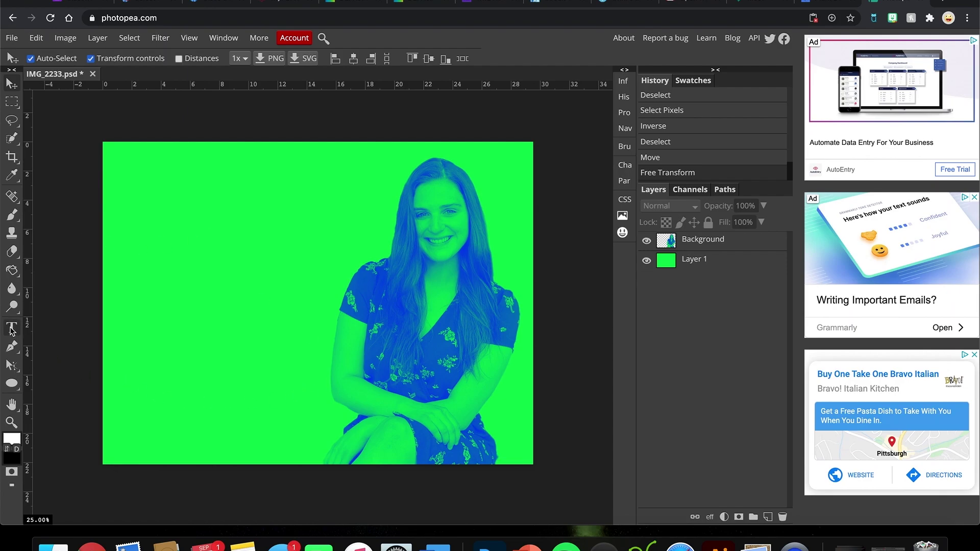
Step: Give the Ellipse tool a white fill and draw a circle over the woman's head
click(11, 384)
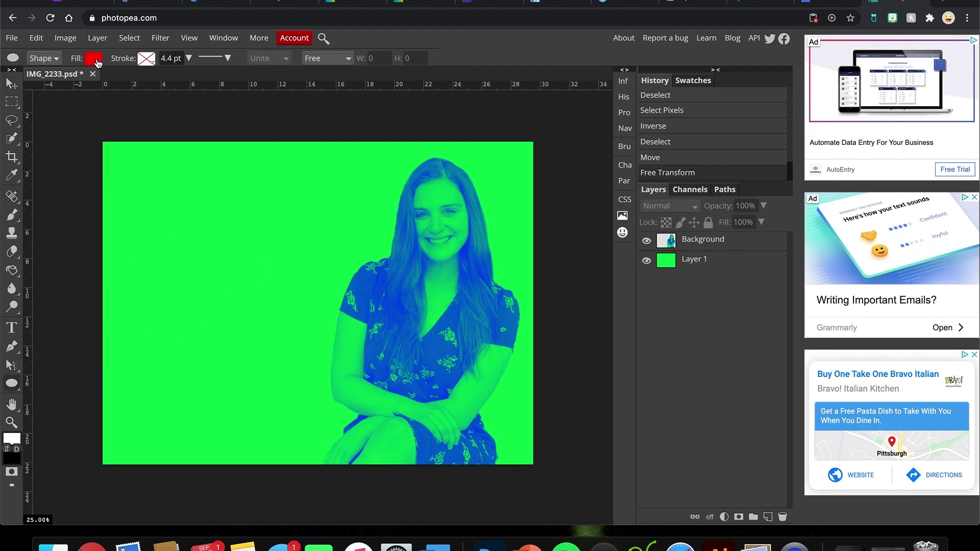
click(94, 59)
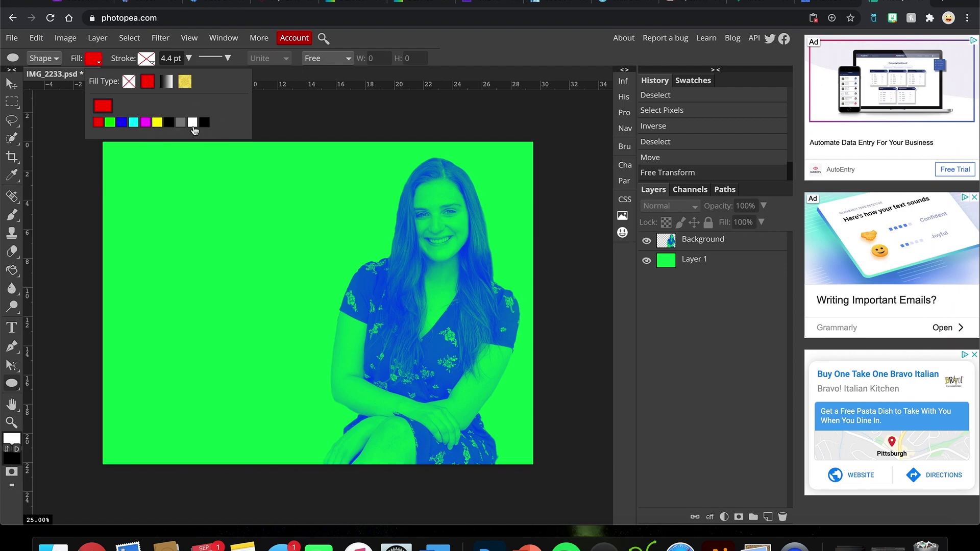
click(193, 123)
click(99, 53)
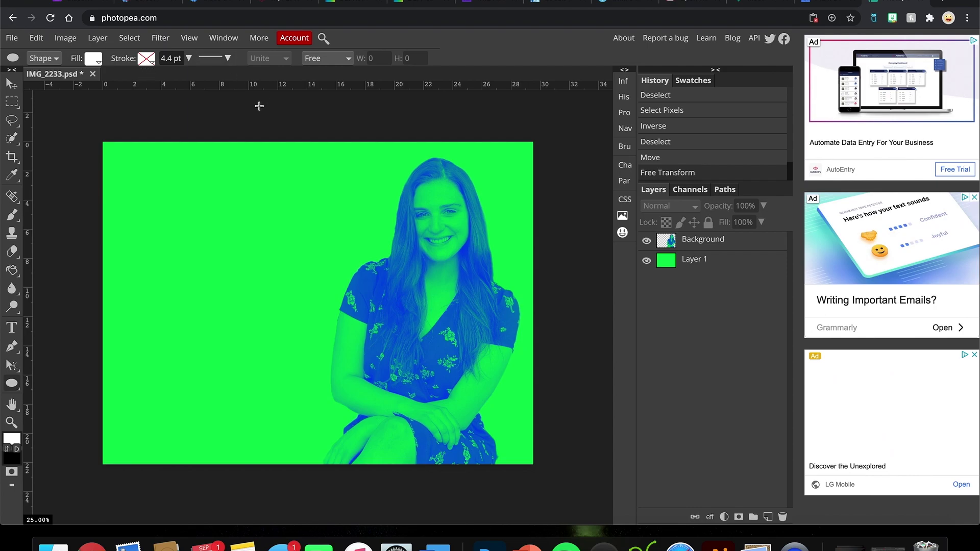
drag(307, 184, 524, 346)
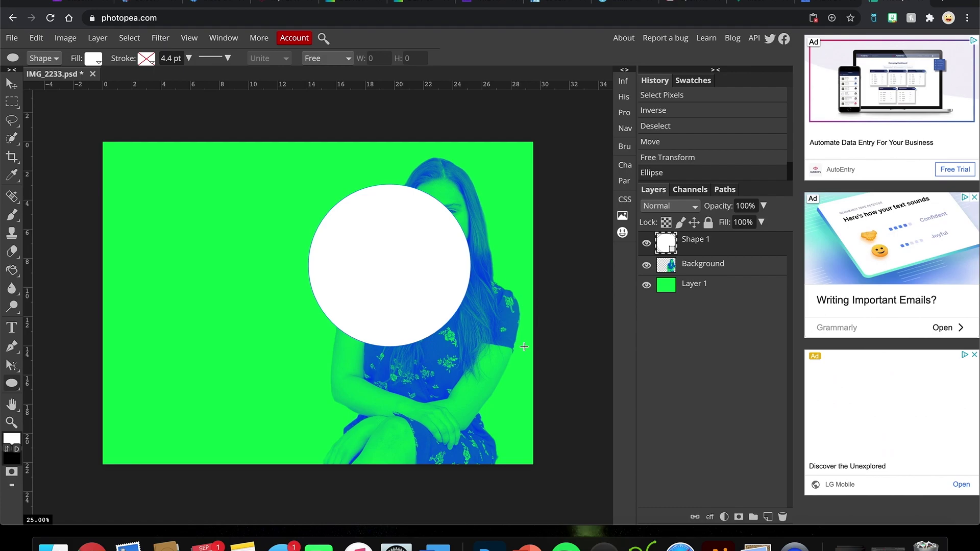
Step: Put Shape 1 beneath the photo, then add a second white circle at her lower right
drag(675, 251, 700, 273)
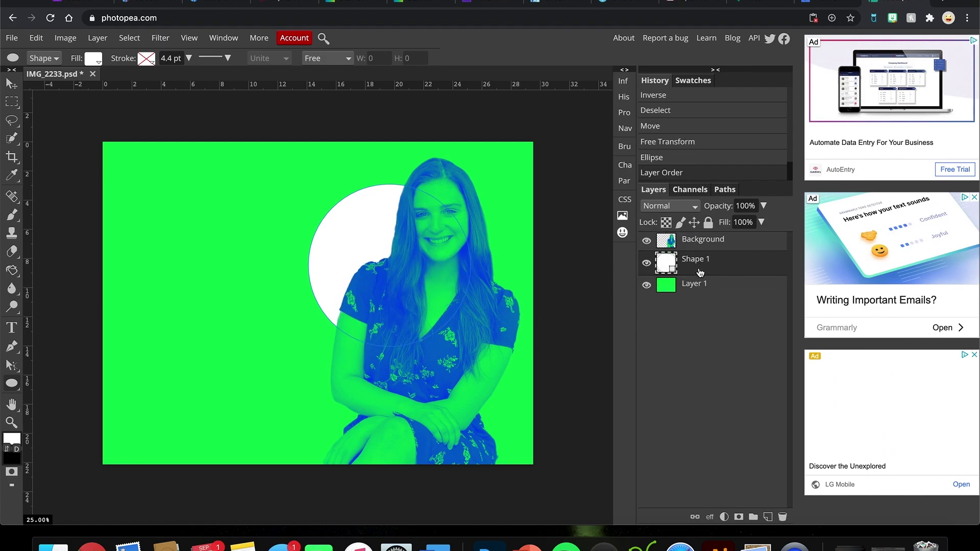
click(692, 240)
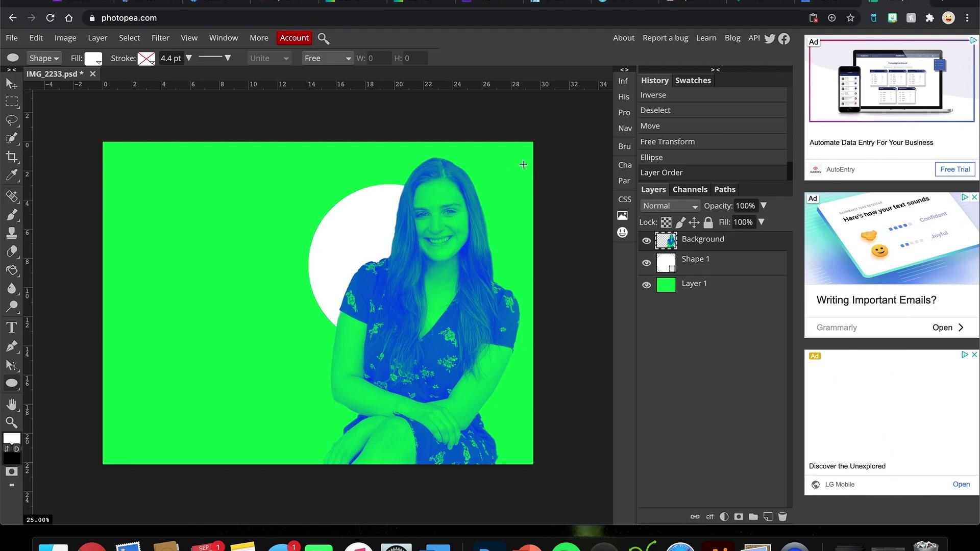
drag(514, 240, 365, 410)
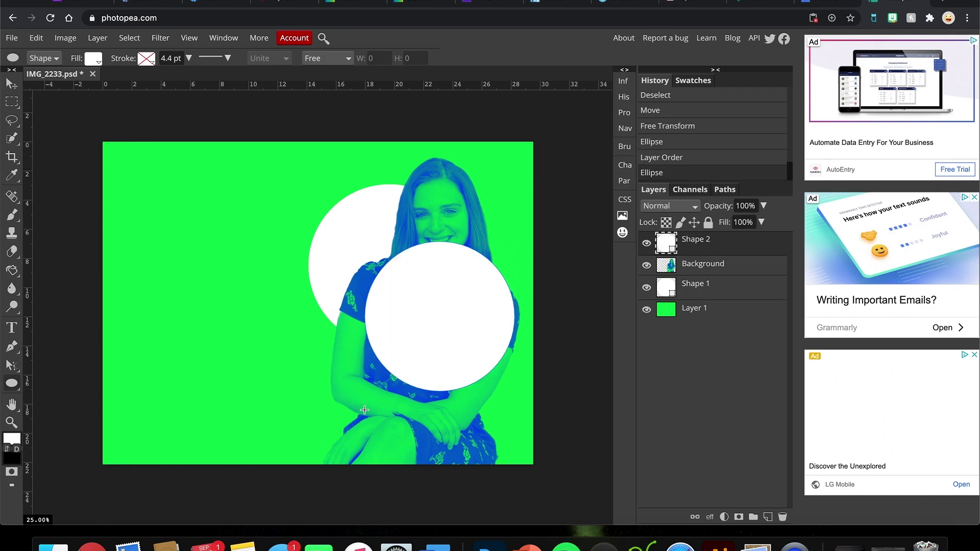
click(11, 83)
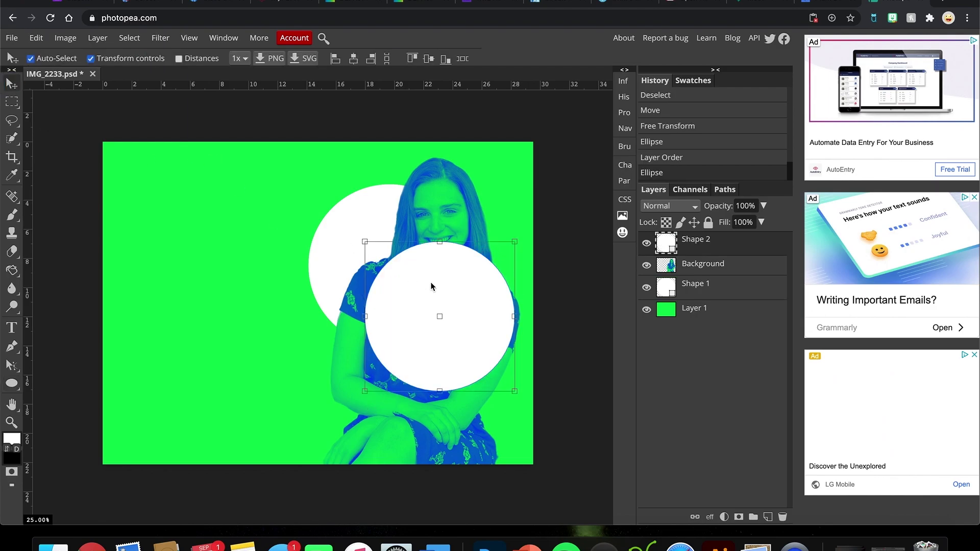
drag(474, 292, 485, 355)
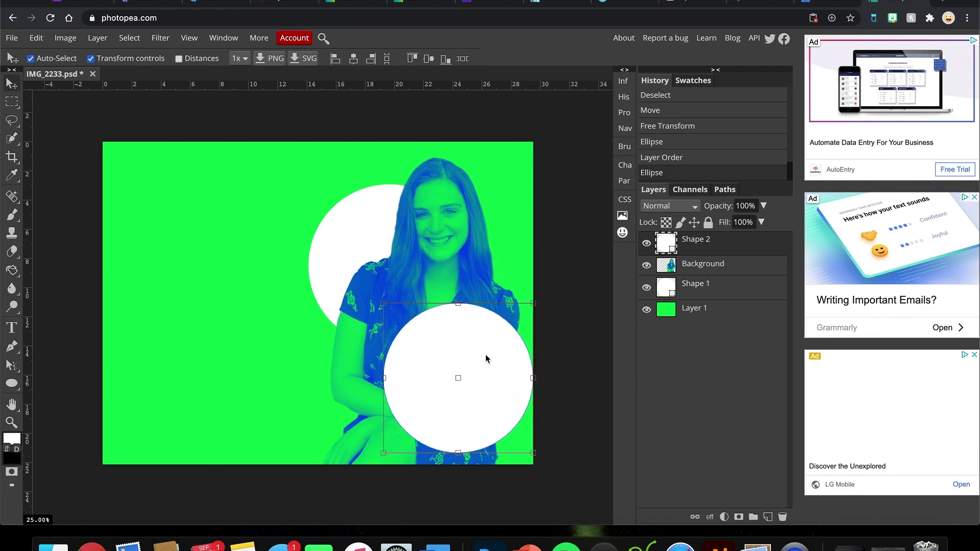
Step: Try clipping the photo inside the upper circle, then undo it
key(ctrl+t)
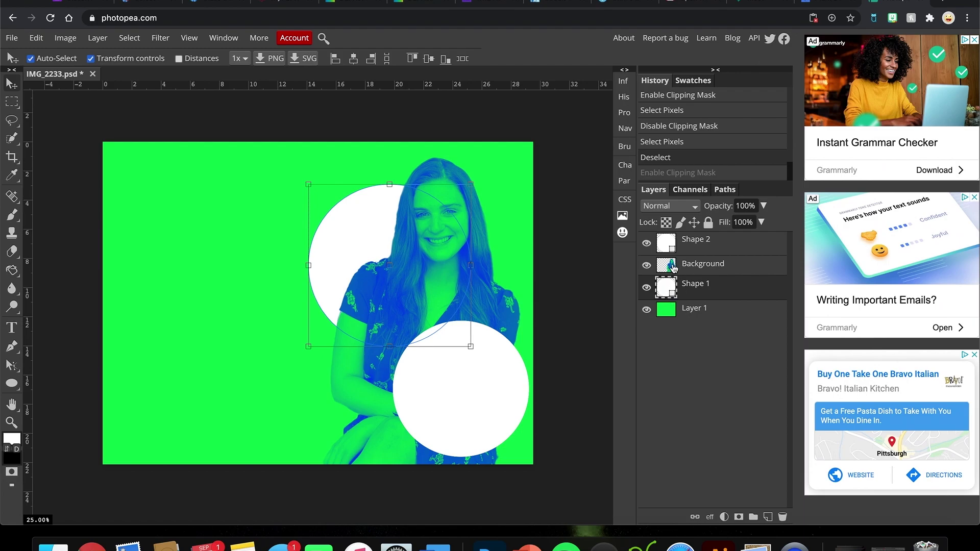
click(674, 268)
key(ctrl+alt+g)
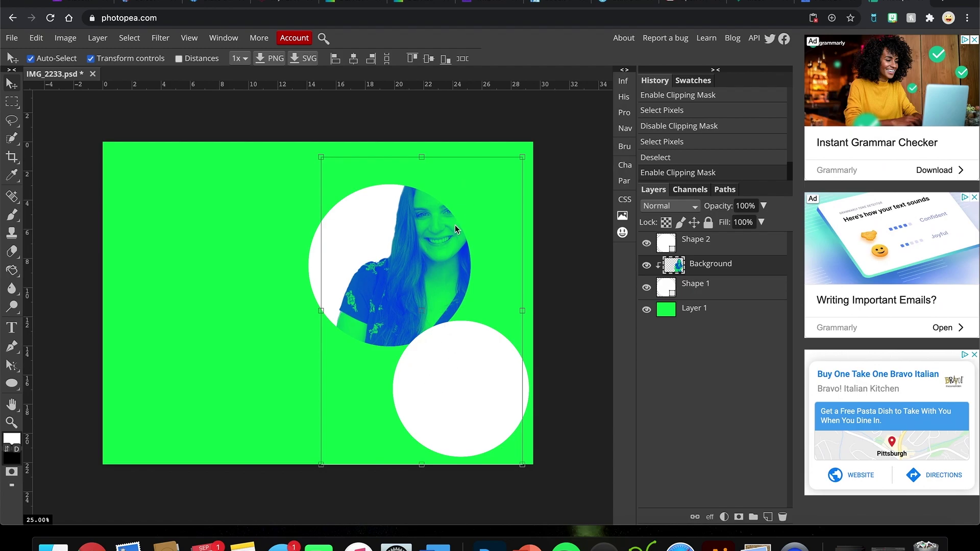
drag(443, 246, 449, 243)
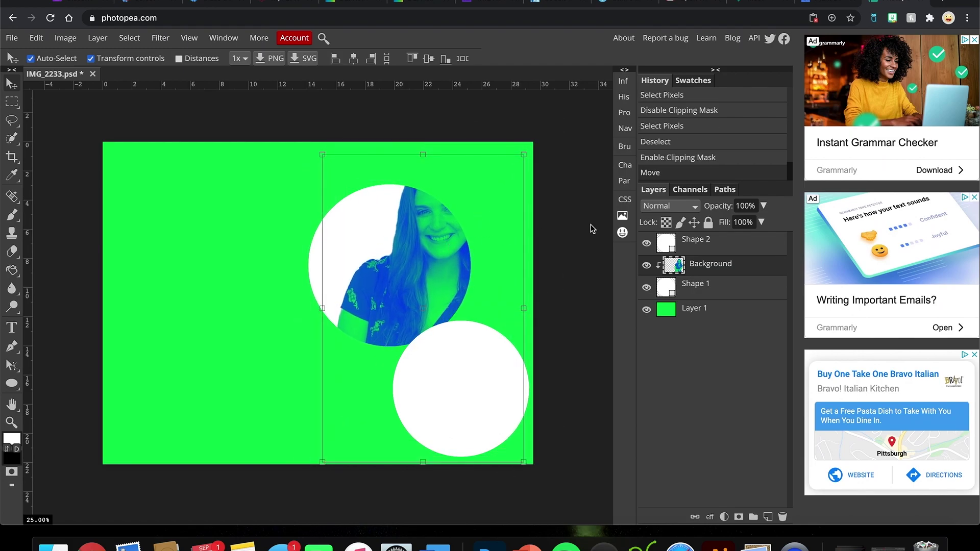
key(ctrl+z)
key(ctrl+z)
Step: Nudge Shape 2's circle, now about 91%, over the lap and adjust its stacking
drag(399, 314, 394, 308)
drag(493, 389, 492, 394)
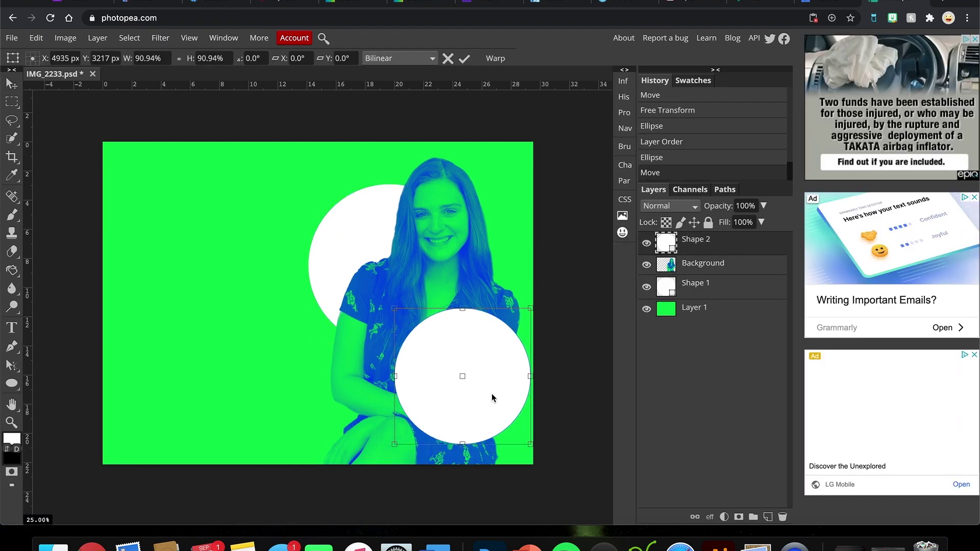
drag(701, 253, 702, 237)
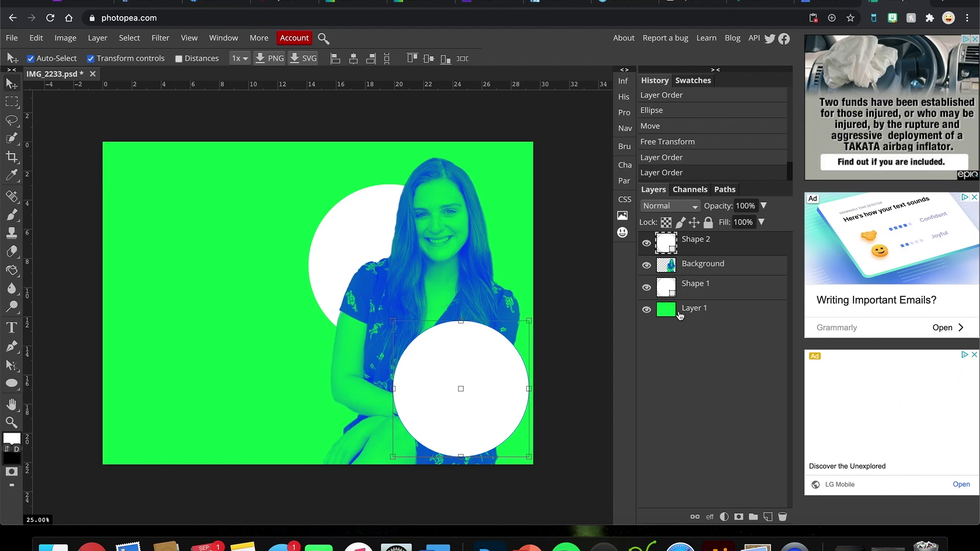
drag(685, 241, 684, 249)
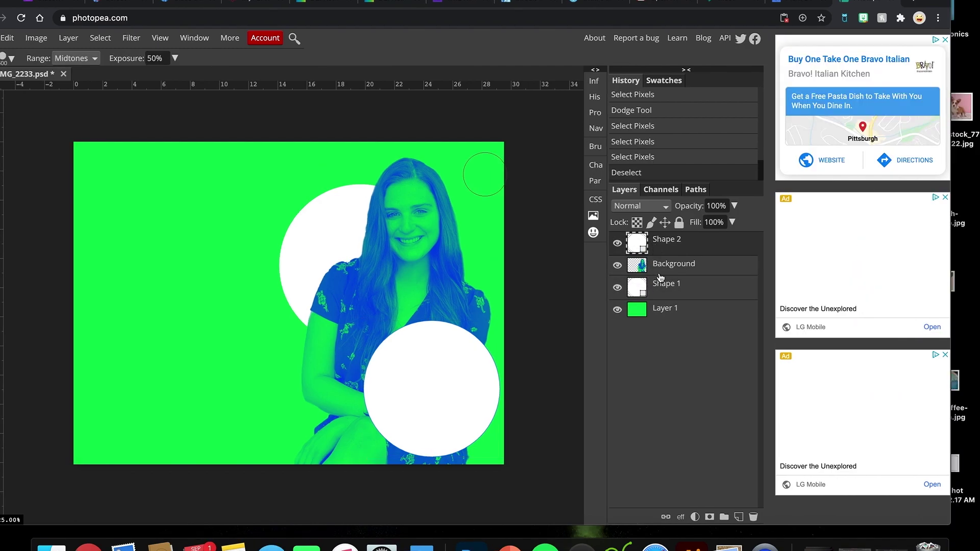
Step: Load the Background layer's pixels as a selection of the woman's outline
super+click(642, 269)
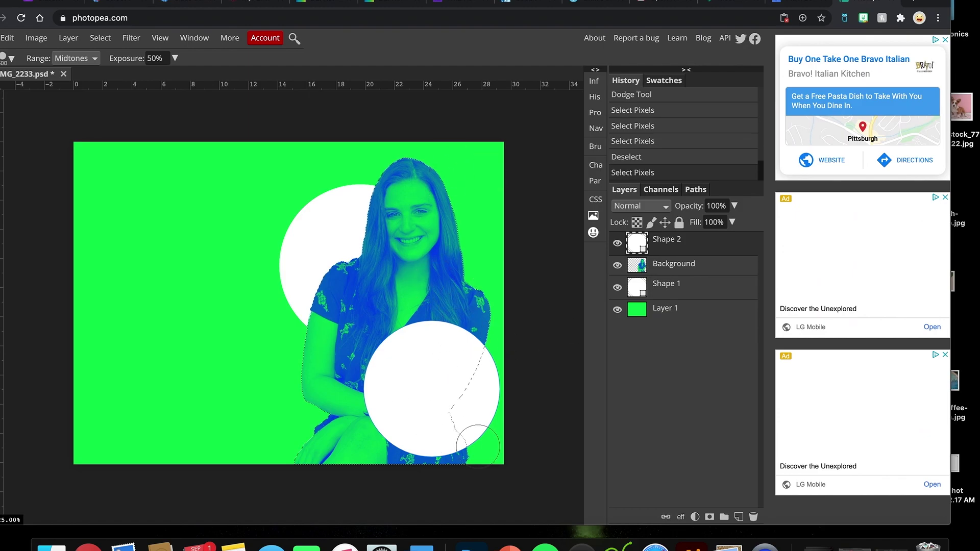
super+click(650, 253)
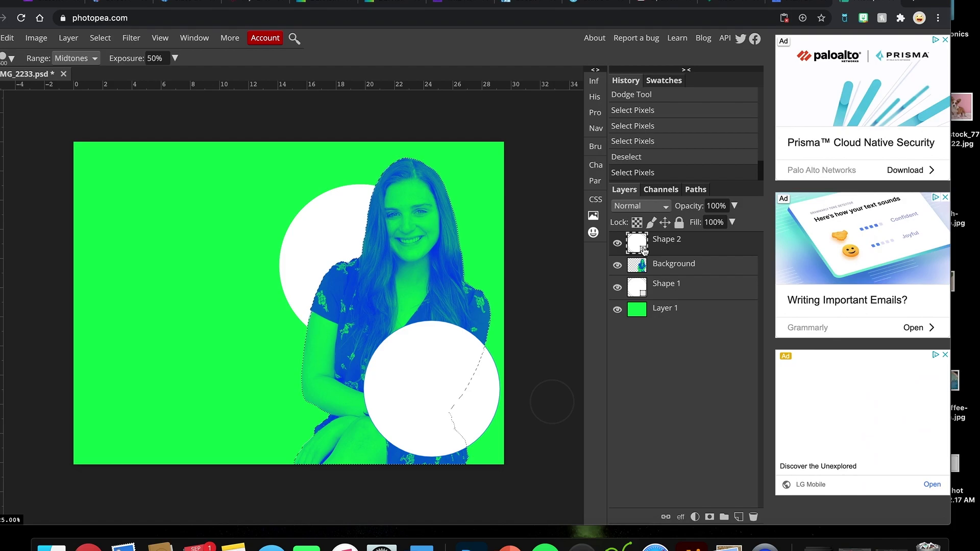
super+click(644, 251)
drag(934, 5, 963, 4)
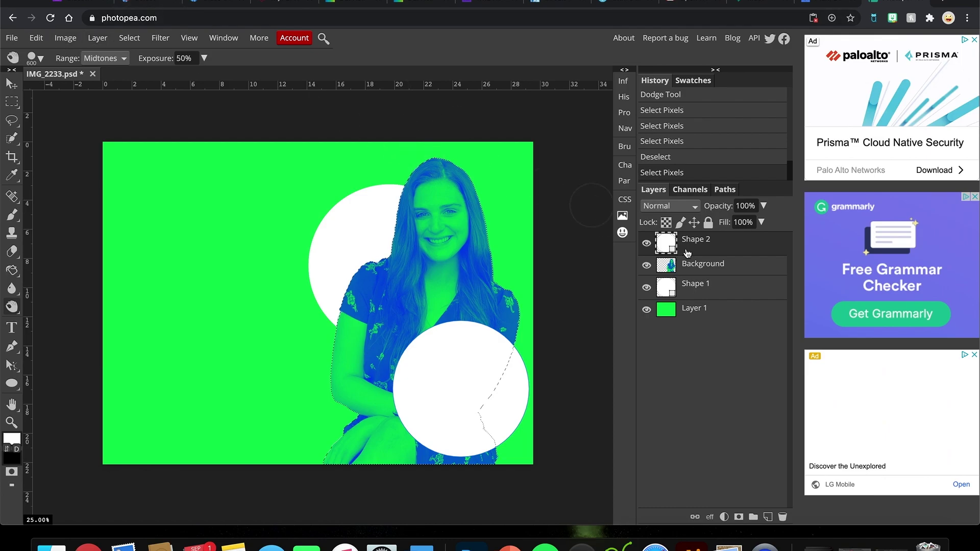
Step: Rasterize Shape 2 and clear the area overlapping the woman, using her outline selection
click(65, 38)
mouse_move(43, 41)
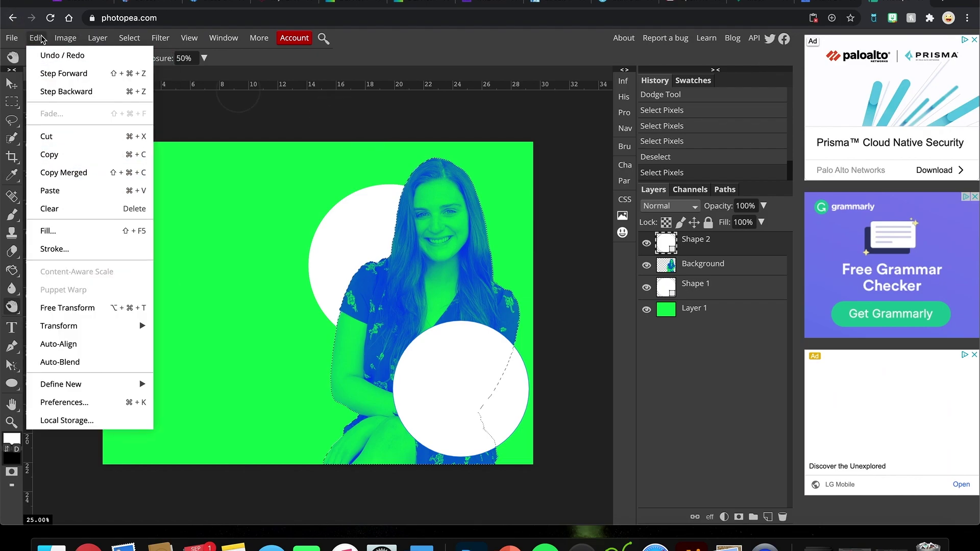
mouse_move(77, 41)
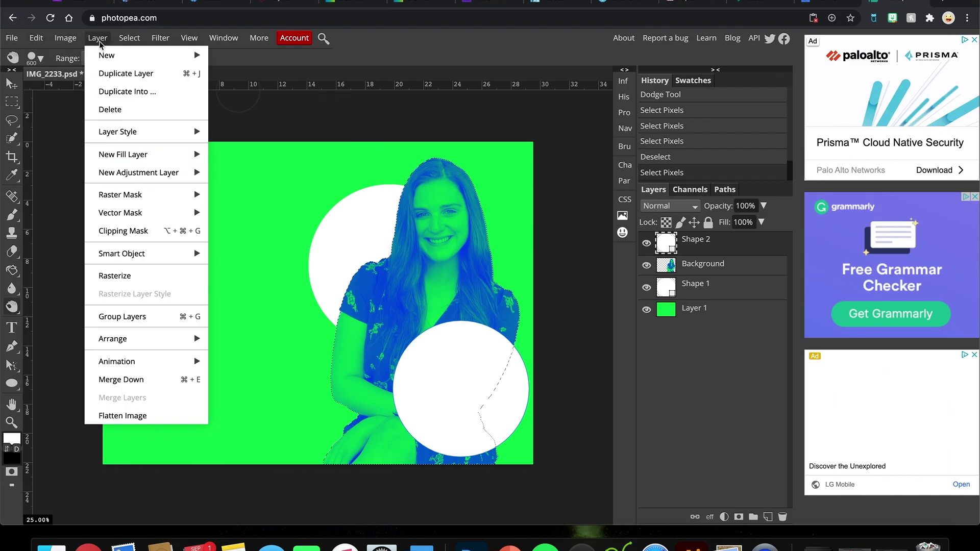
click(114, 277)
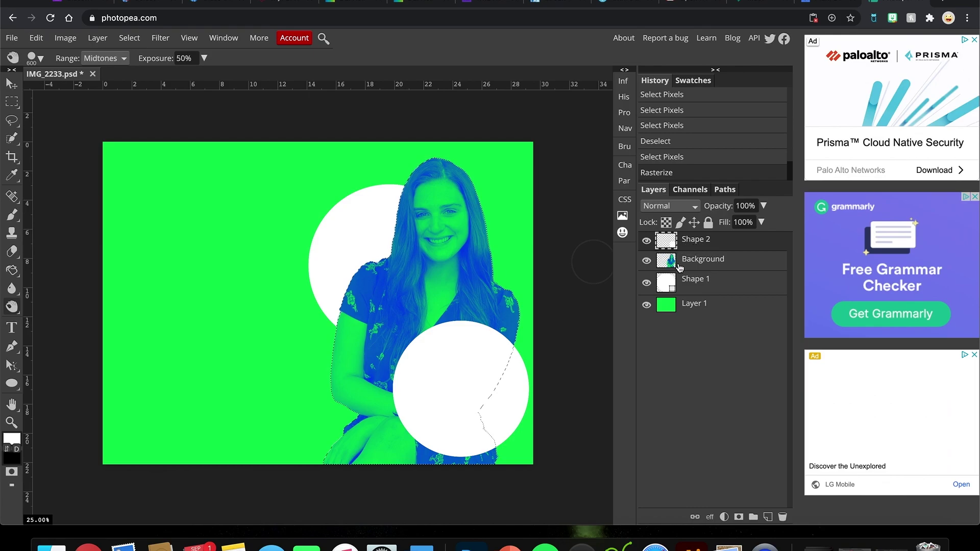
ctrl+click(672, 266)
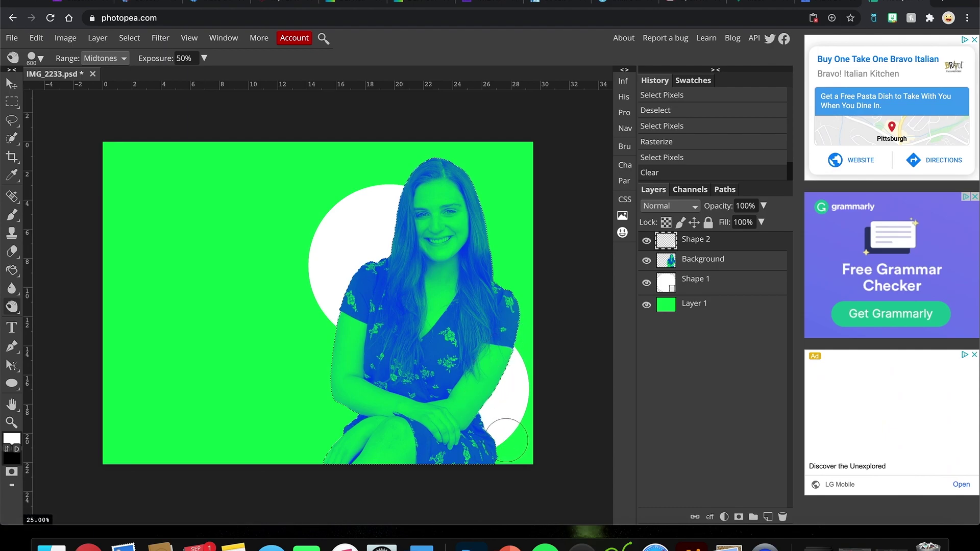
click(702, 262)
click(696, 244)
click(11, 385)
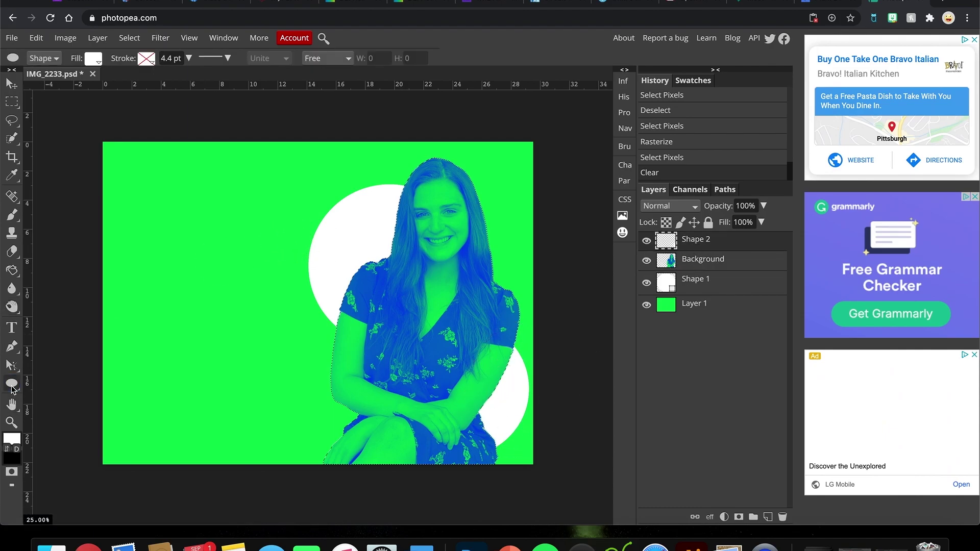
Step: Draw a small circle beside her face, rasterize it, and delete the part over her
click(129, 38)
click(137, 76)
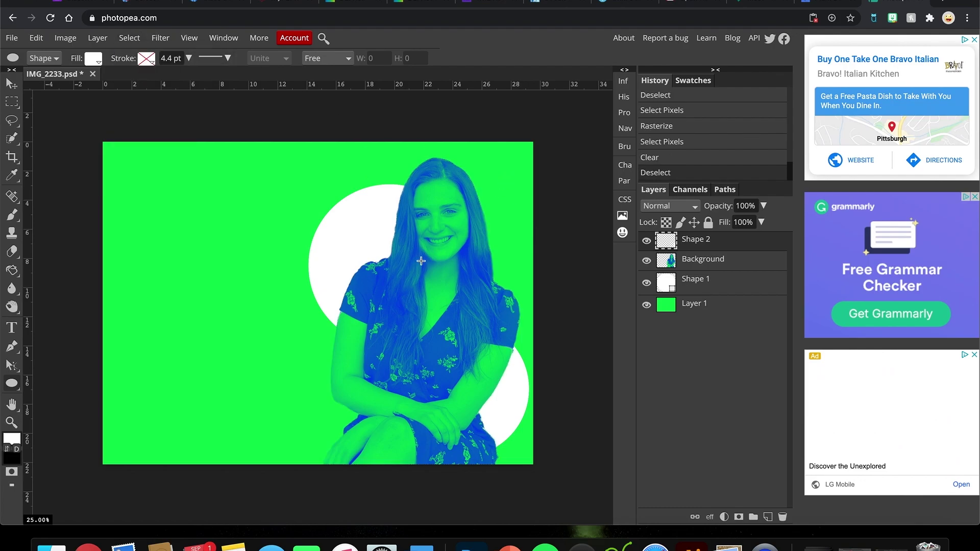
drag(502, 216, 460, 261)
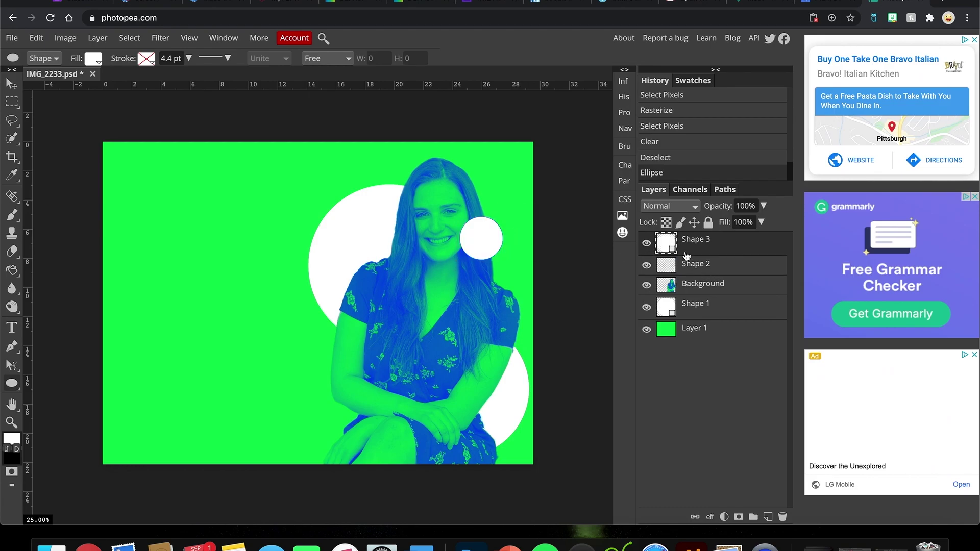
click(97, 38)
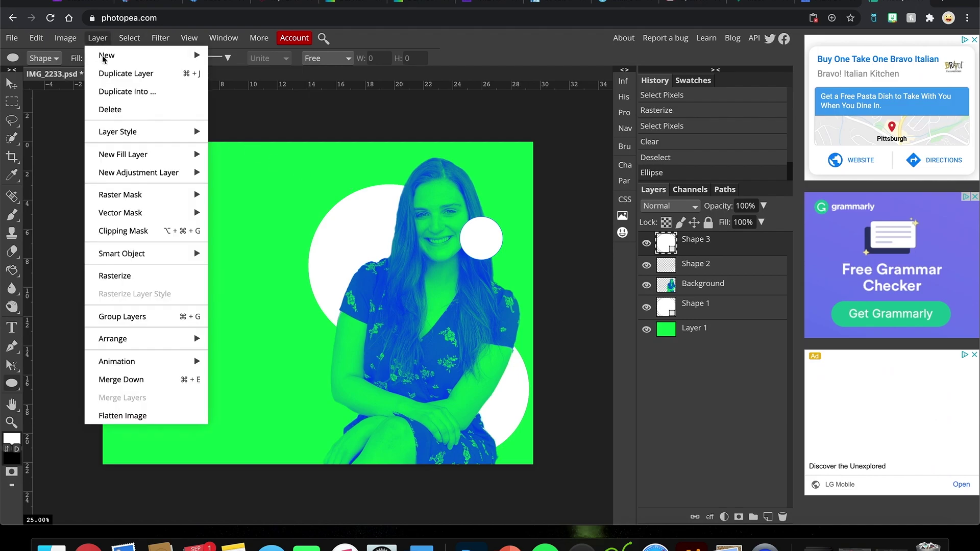
click(124, 275)
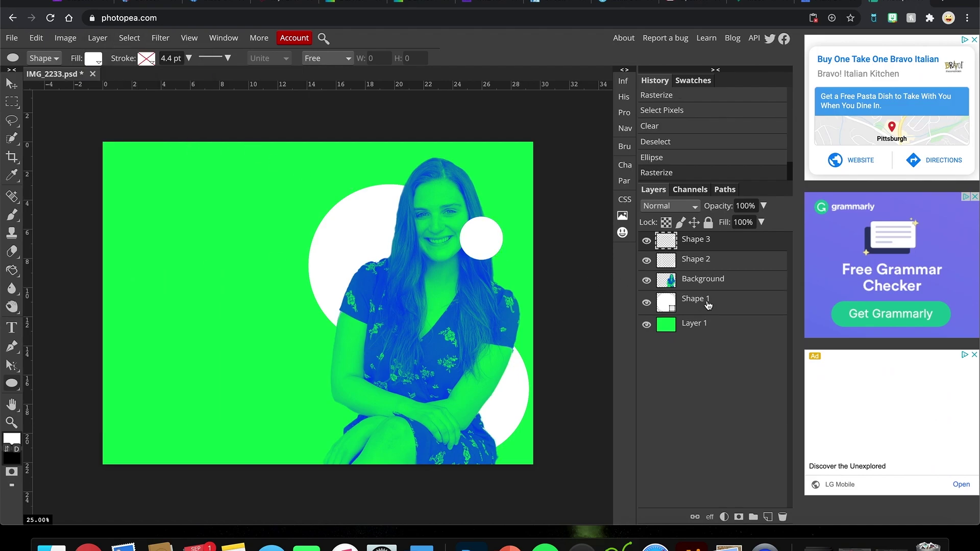
super+click(668, 283)
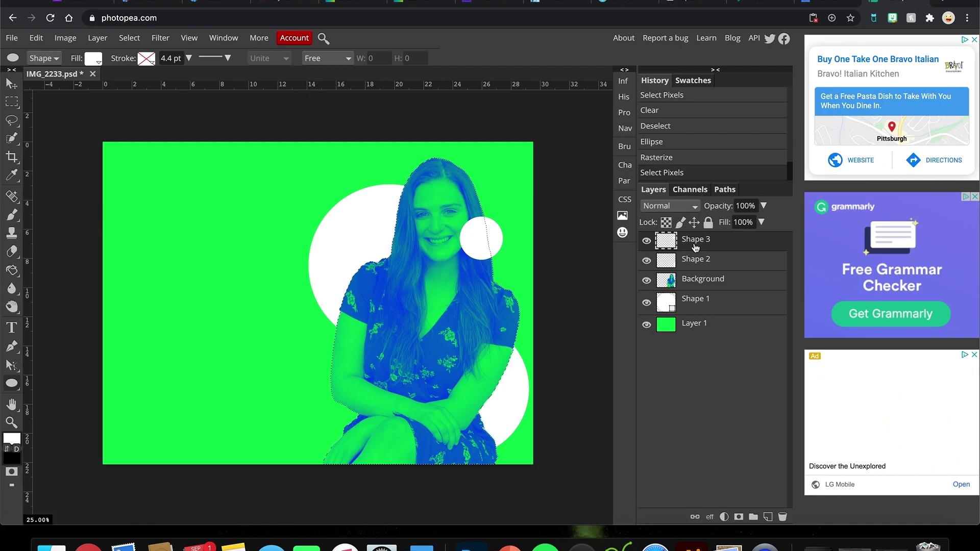
key(Delete)
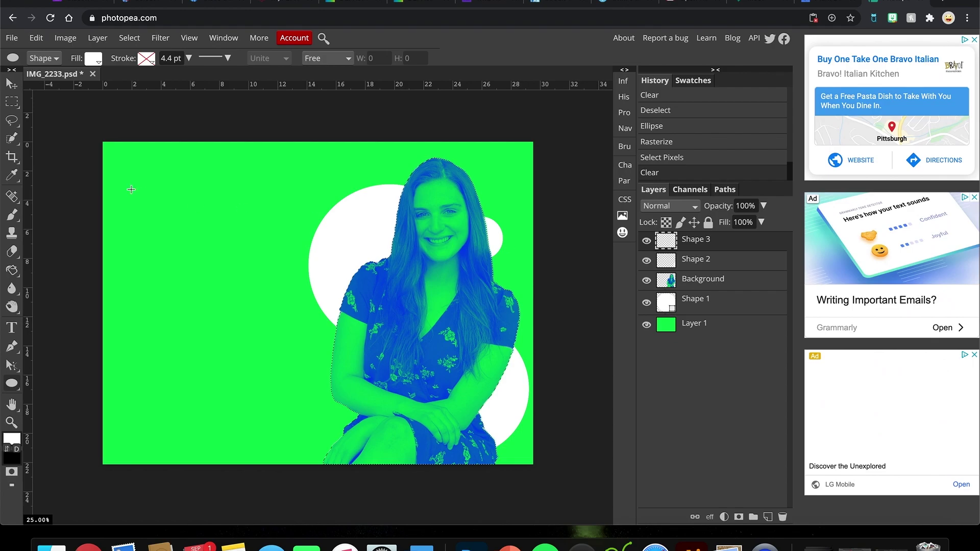
Step: Draw six more white circles of varied sizes around the green canvas, some edge-cropped
drag(151, 304, 262, 414)
drag(206, 151, 267, 210)
drag(100, 220, 171, 281)
drag(153, 489, 349, 446)
click(246, 125)
drag(552, 150, 508, 197)
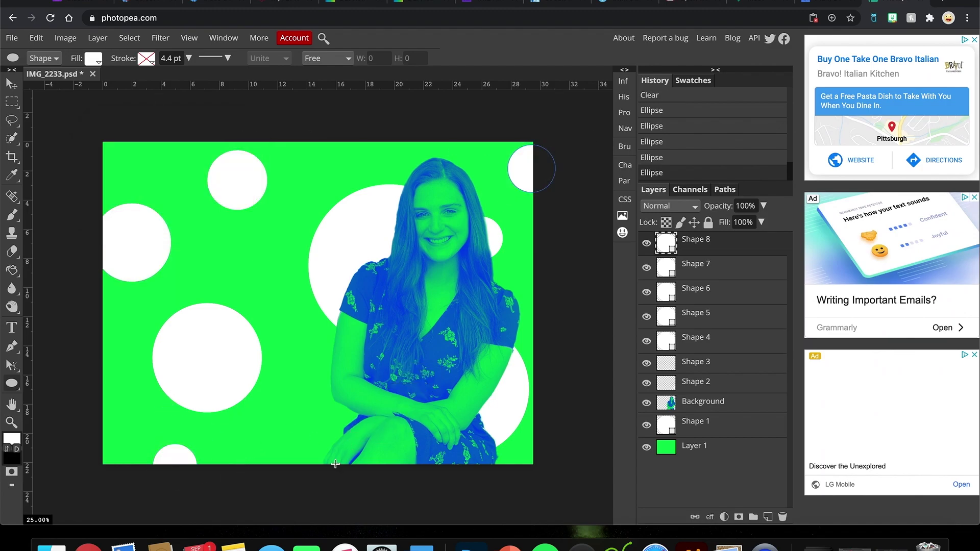
drag(288, 404, 313, 430)
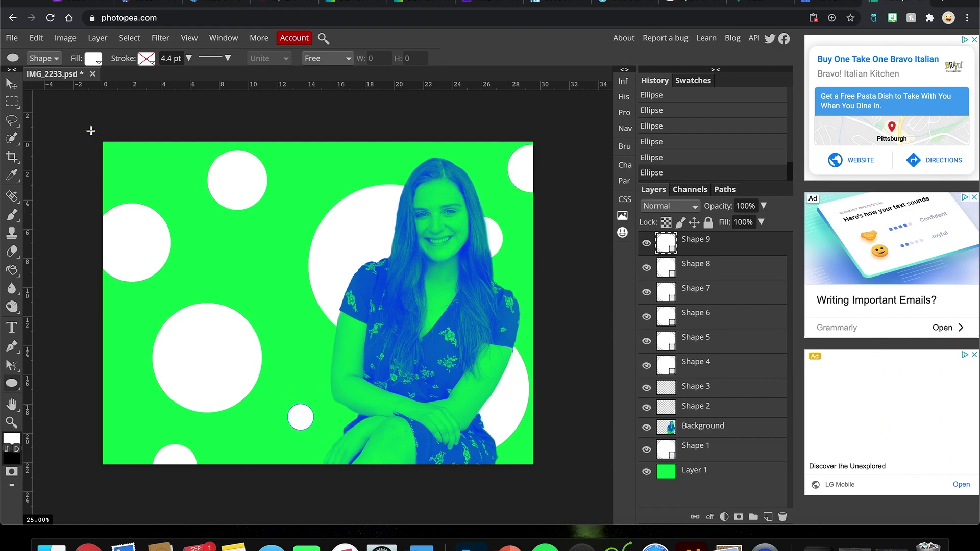
click(11, 327)
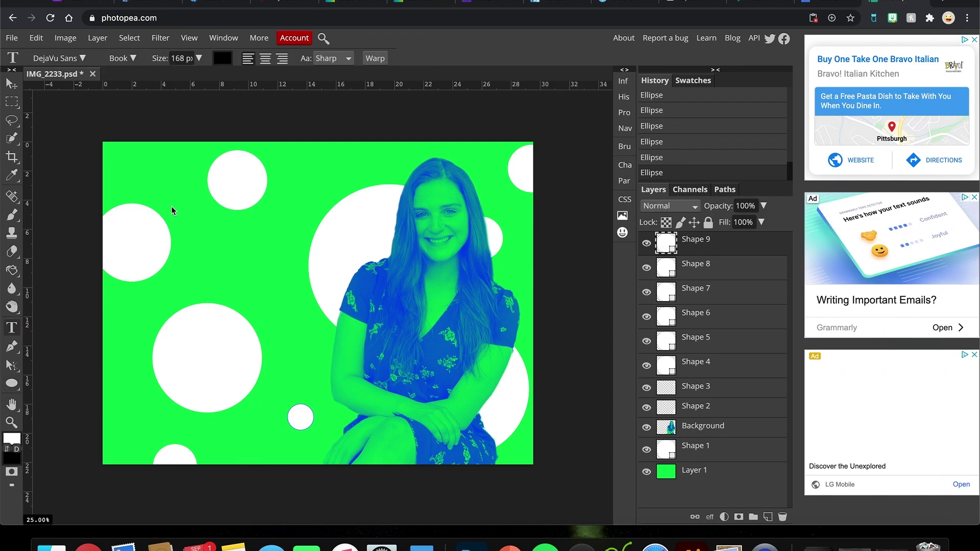
click(157, 182)
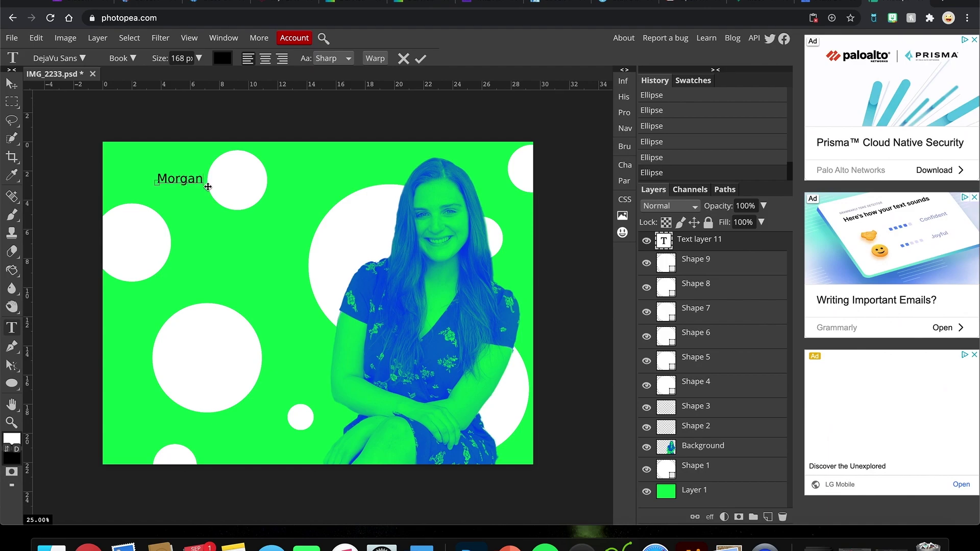
click(421, 57)
click(205, 238)
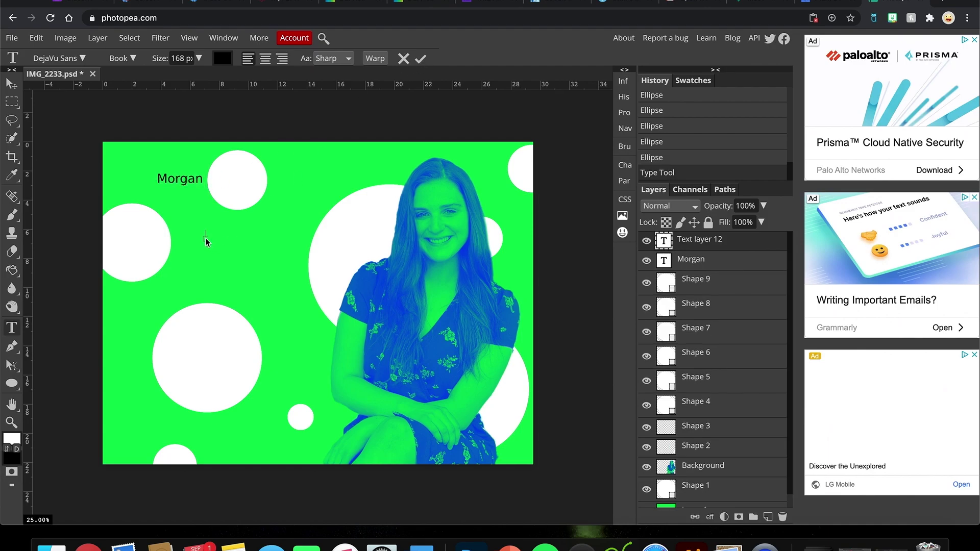
click(422, 58)
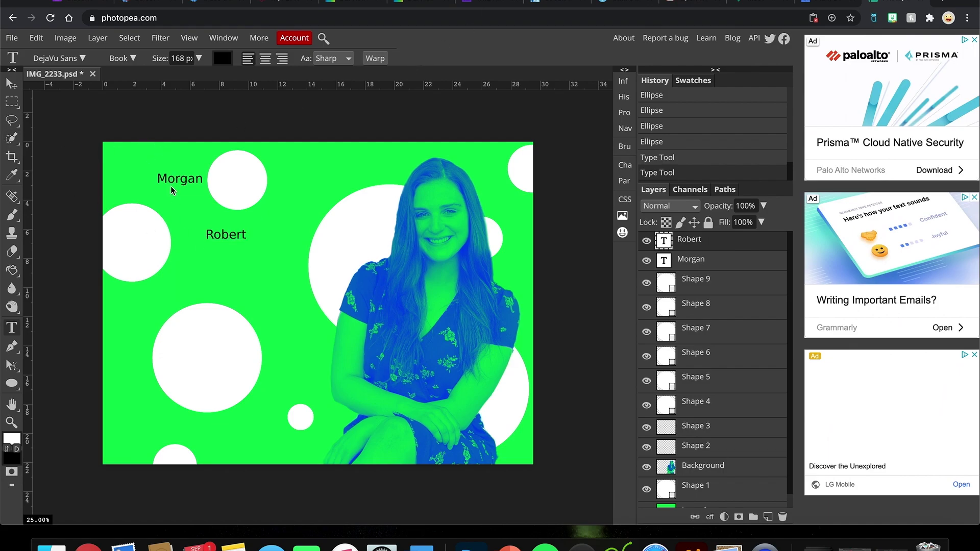
Step: Free-transform Morgan to about 375% and shift it slightly right
click(11, 84)
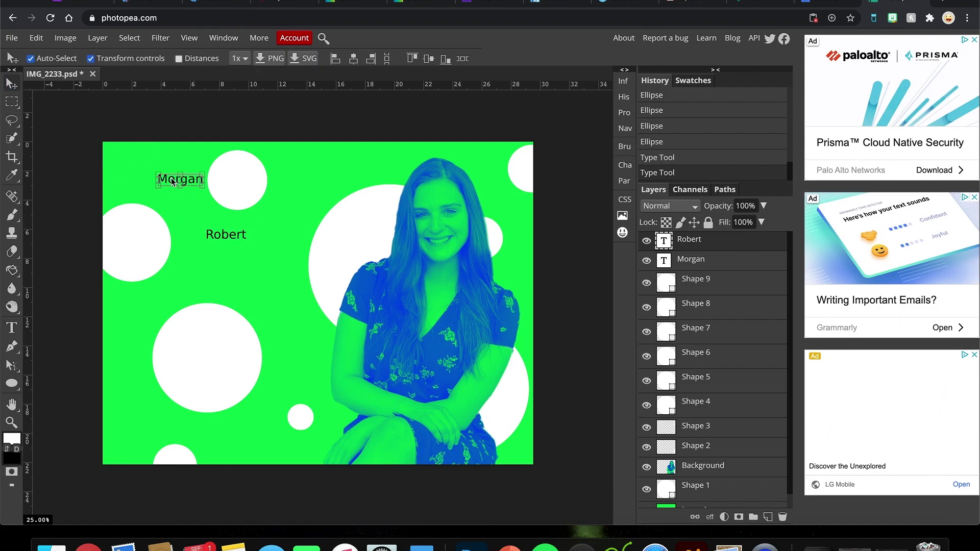
click(176, 180)
drag(156, 171, 296, 226)
drag(230, 188, 243, 183)
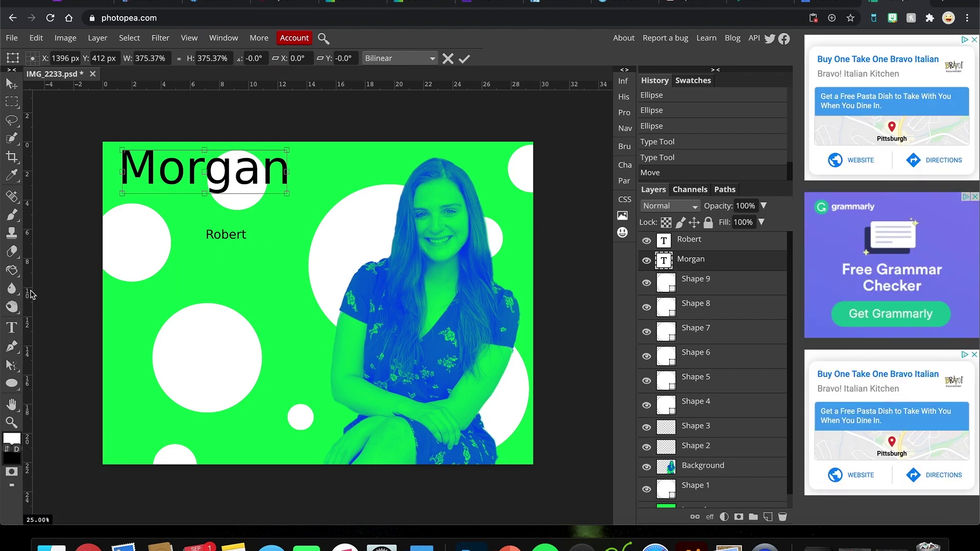
Step: Select the Morgan text and browse the font lists without changing the font
click(11, 327)
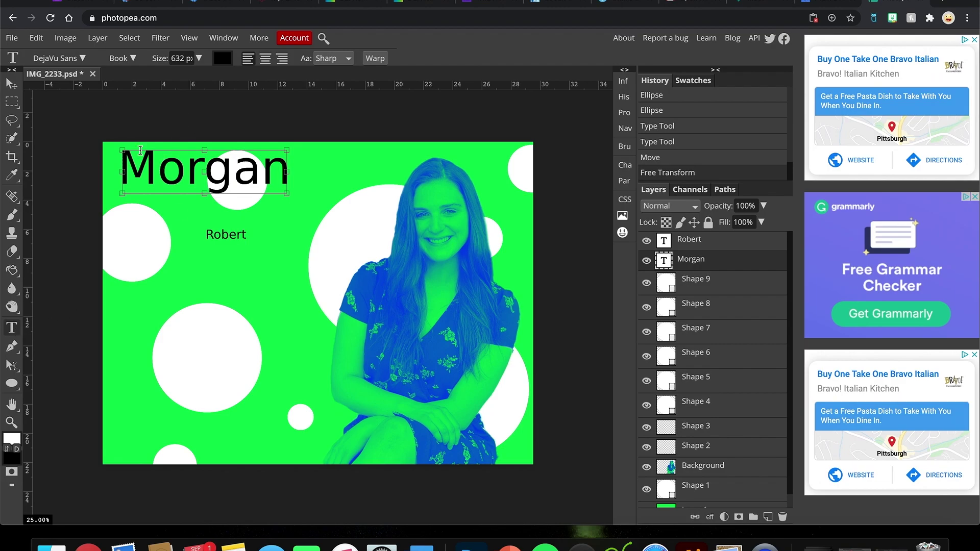
double_click(184, 181)
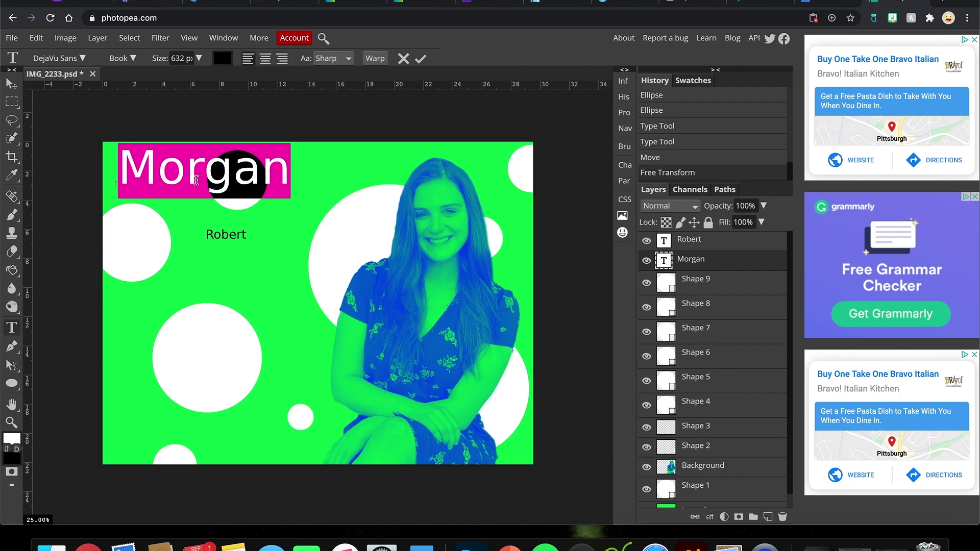
click(132, 59)
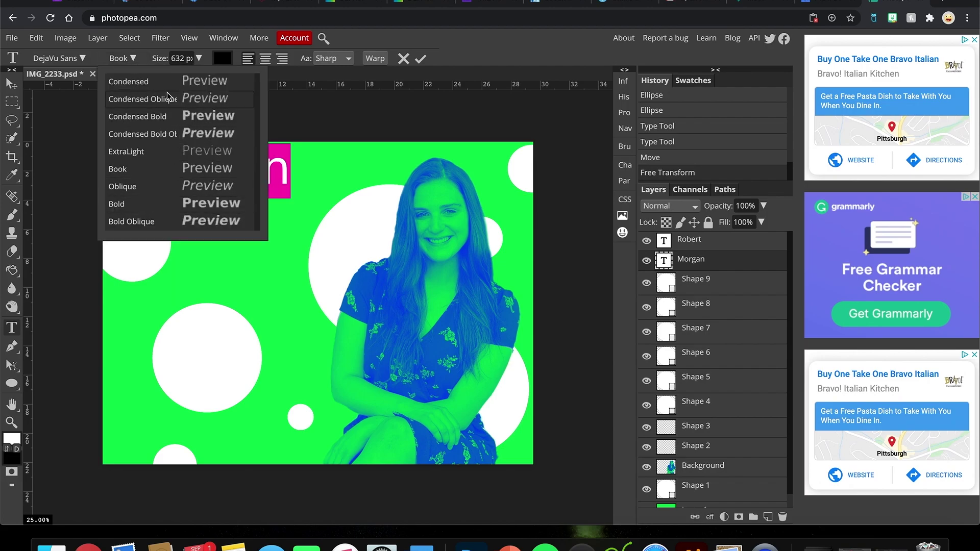
click(79, 60)
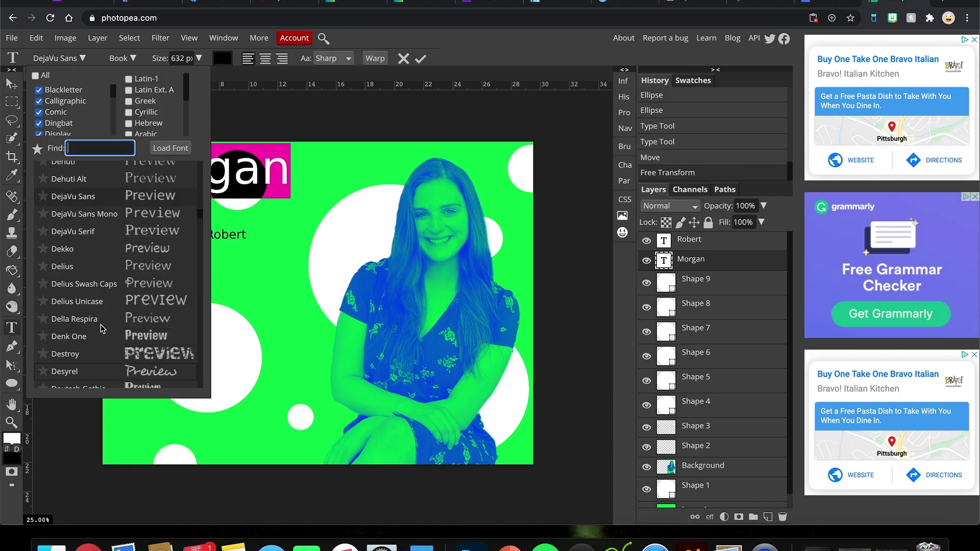
scroll(100, 339, down, 5)
scroll(102, 307, up, 10)
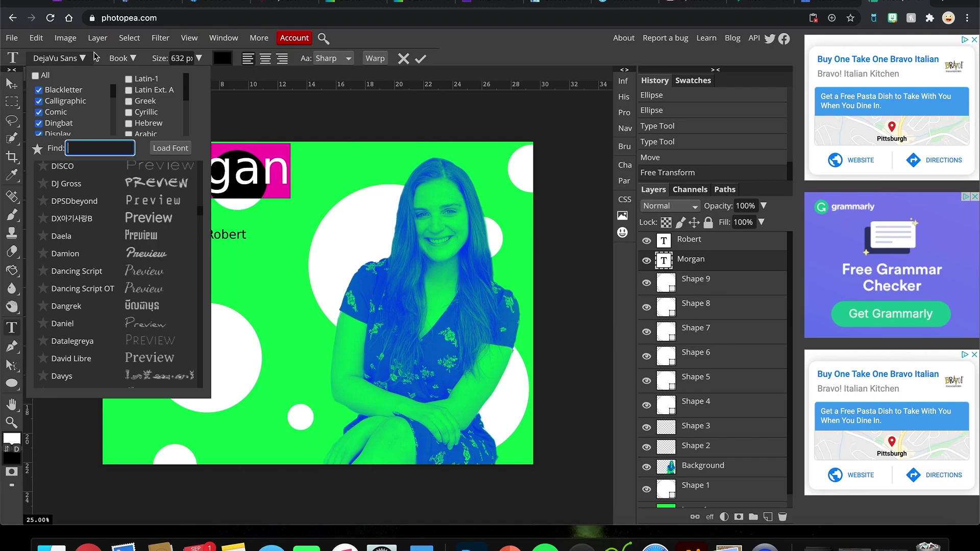
click(116, 58)
click(99, 48)
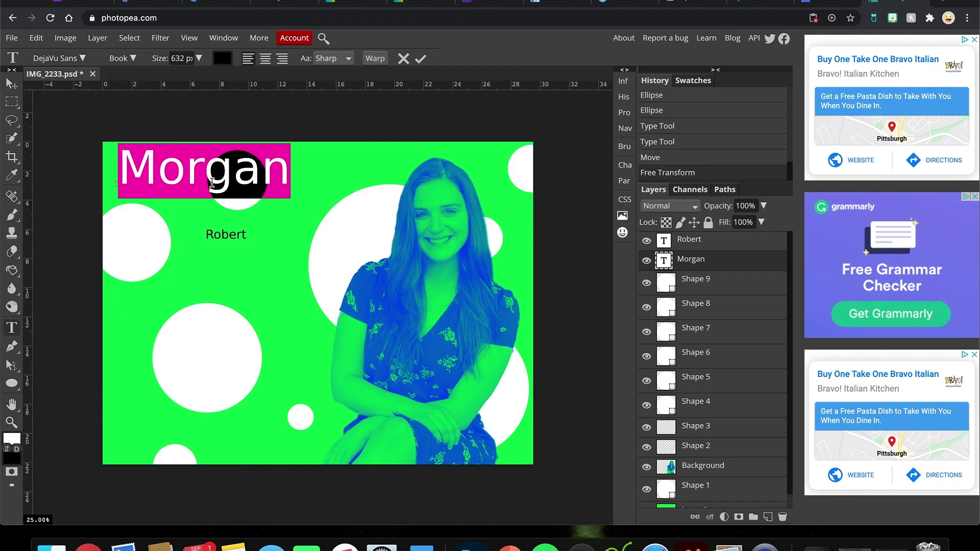
Step: Try Condensed Bold, then set Morgan to DejaVu Sans Bold
click(128, 61)
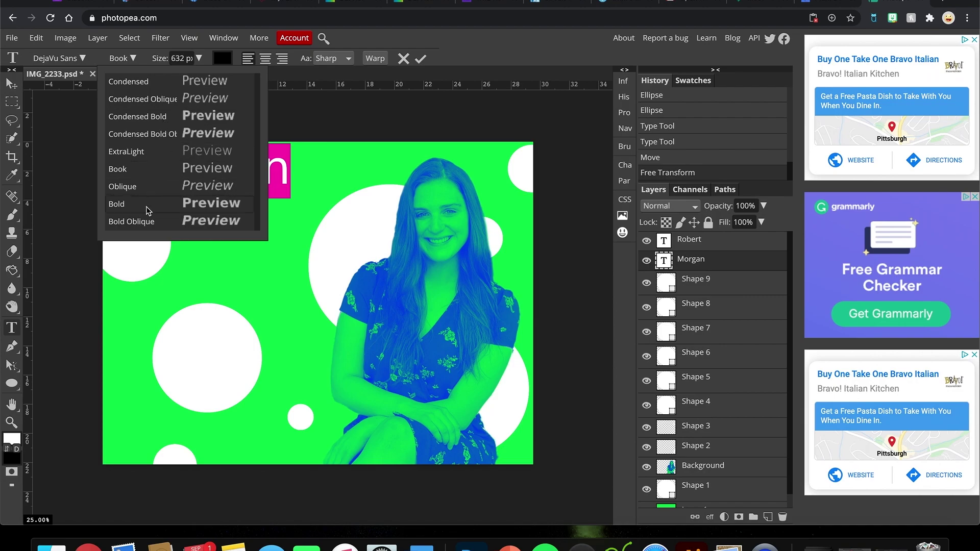
click(159, 119)
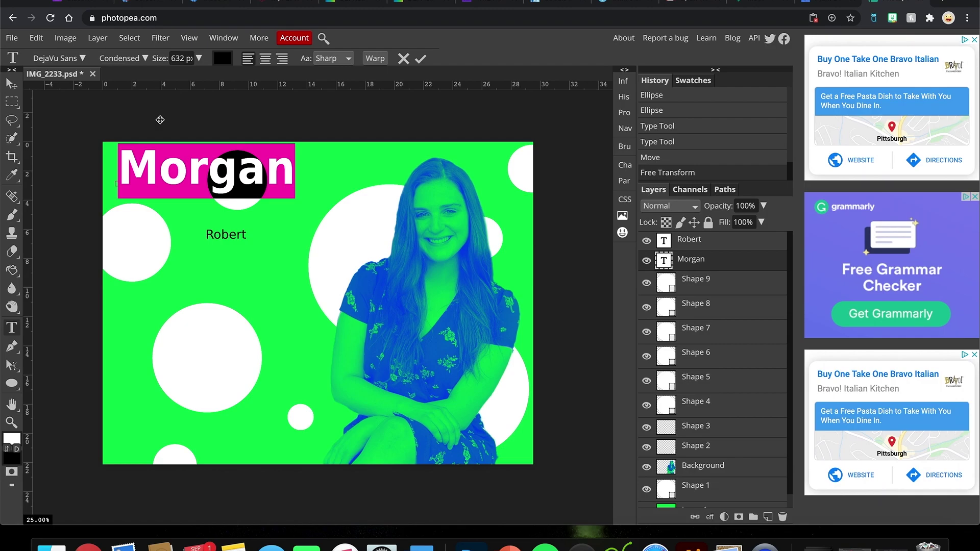
click(144, 58)
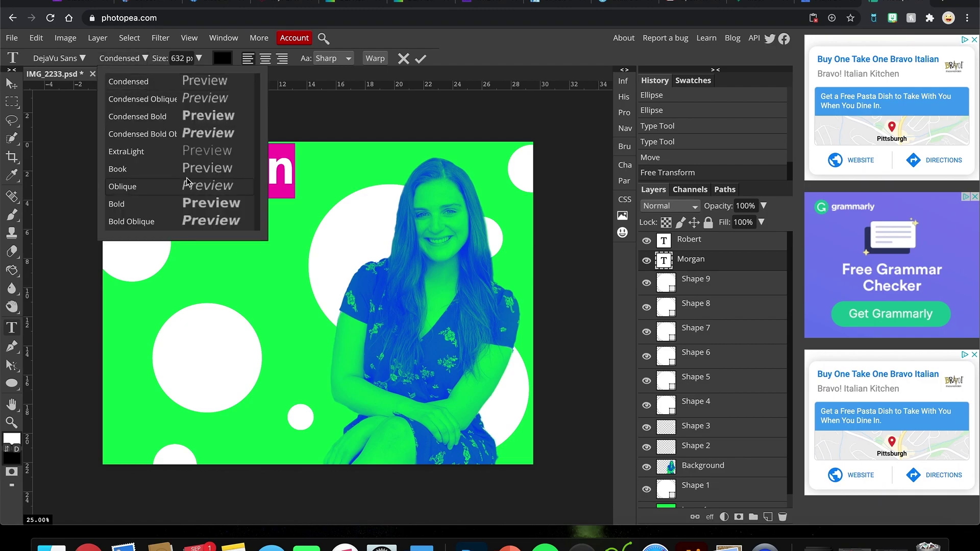
click(172, 203)
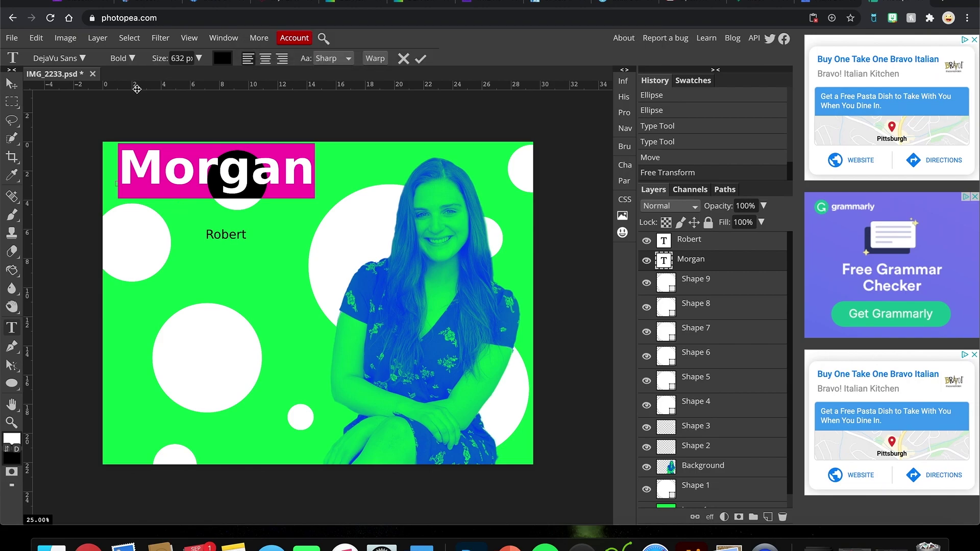
click(125, 58)
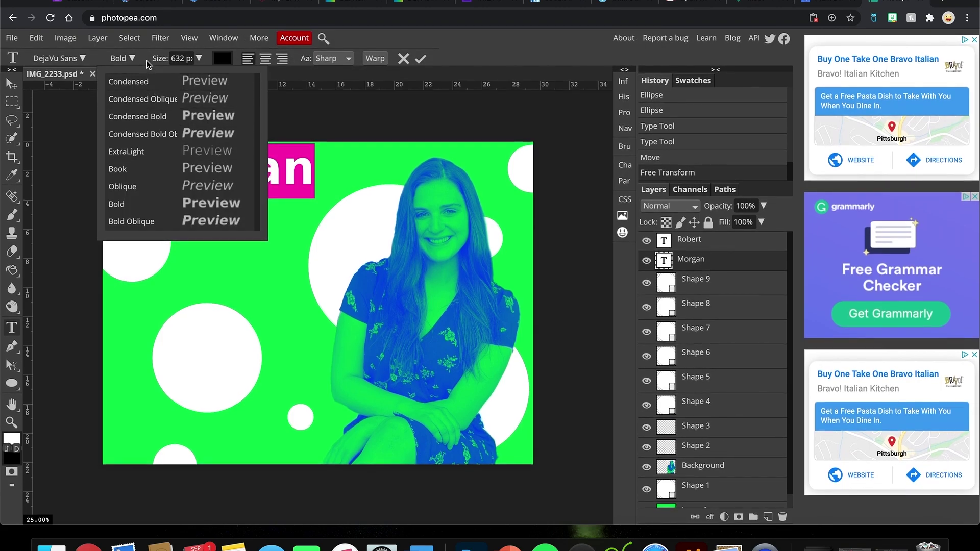
click(147, 58)
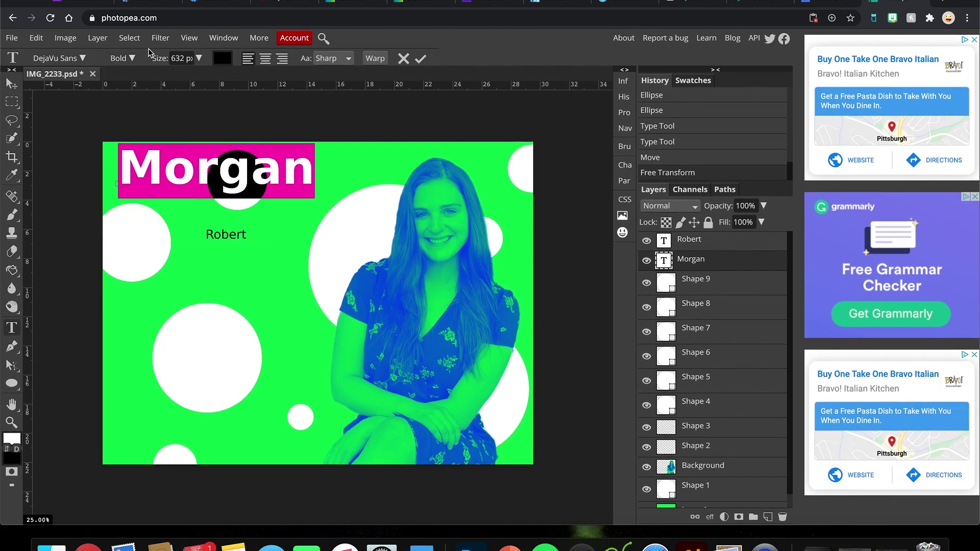
click(10, 85)
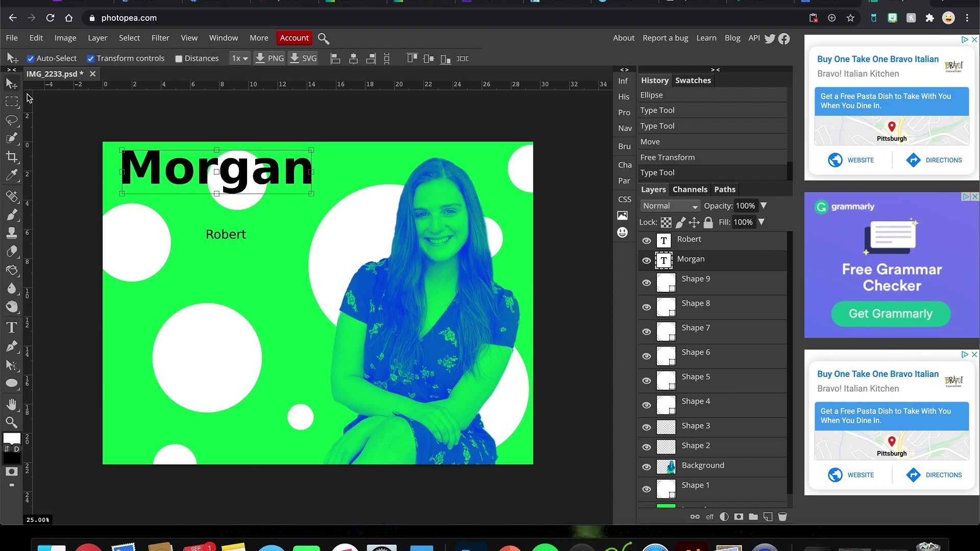
drag(231, 231, 291, 222)
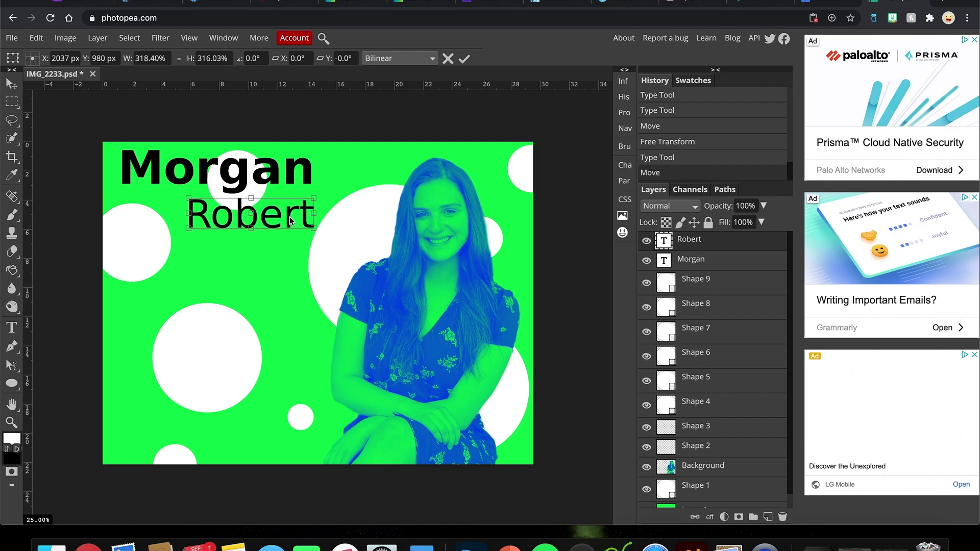
click(464, 58)
Step: Add the text 'Spotify' in the lower-left white circle
click(13, 329)
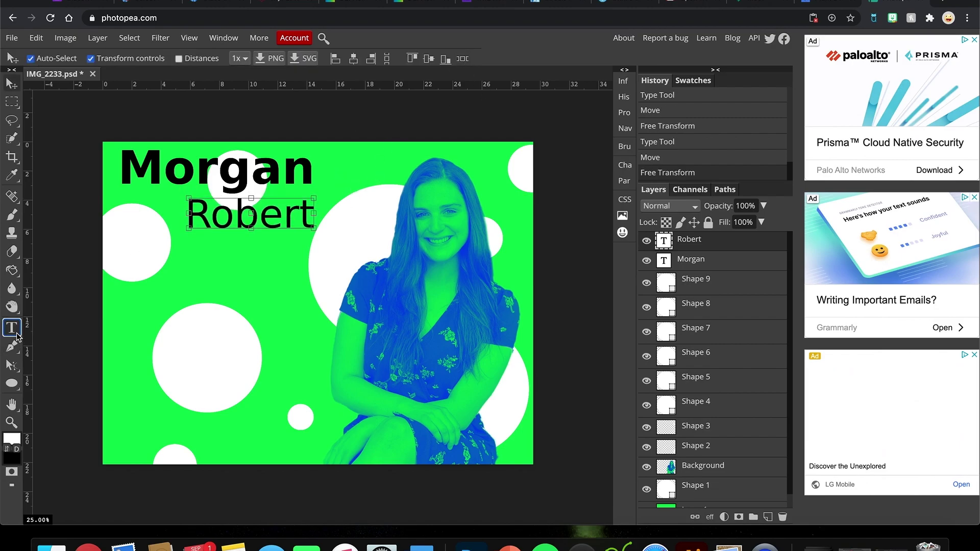
click(134, 369)
text(Spotify)
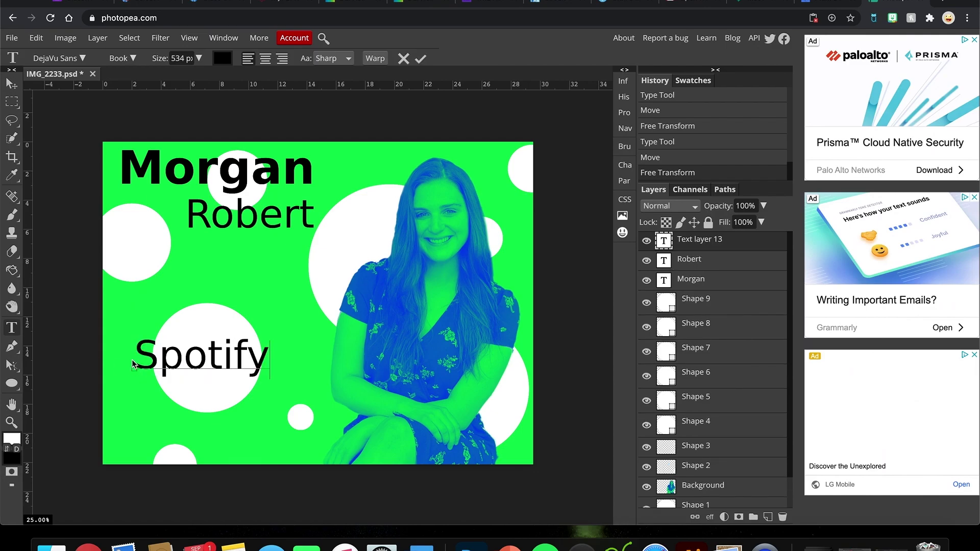
Step: Scale the Spotify text to about 70% and centre it in the lower-left circle
click(11, 83)
drag(215, 365, 244, 364)
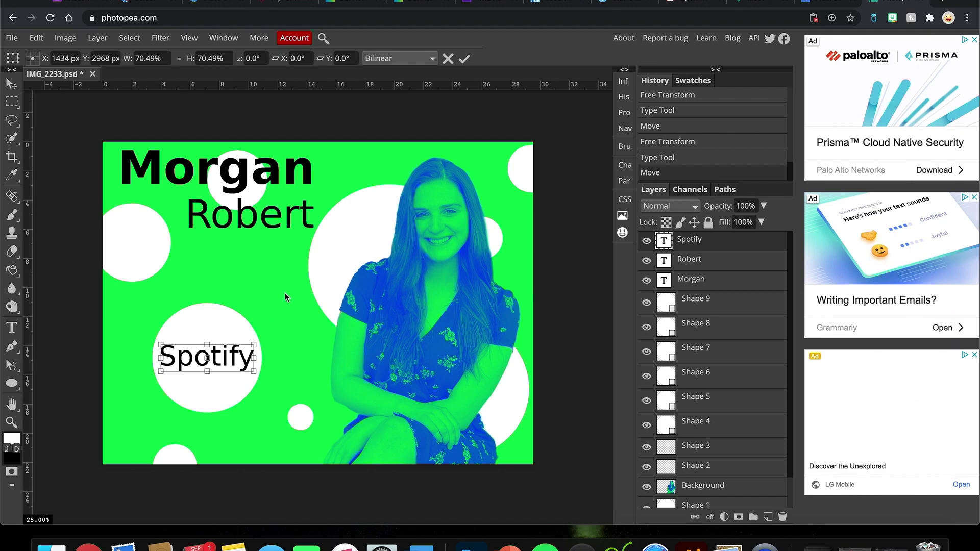
click(693, 286)
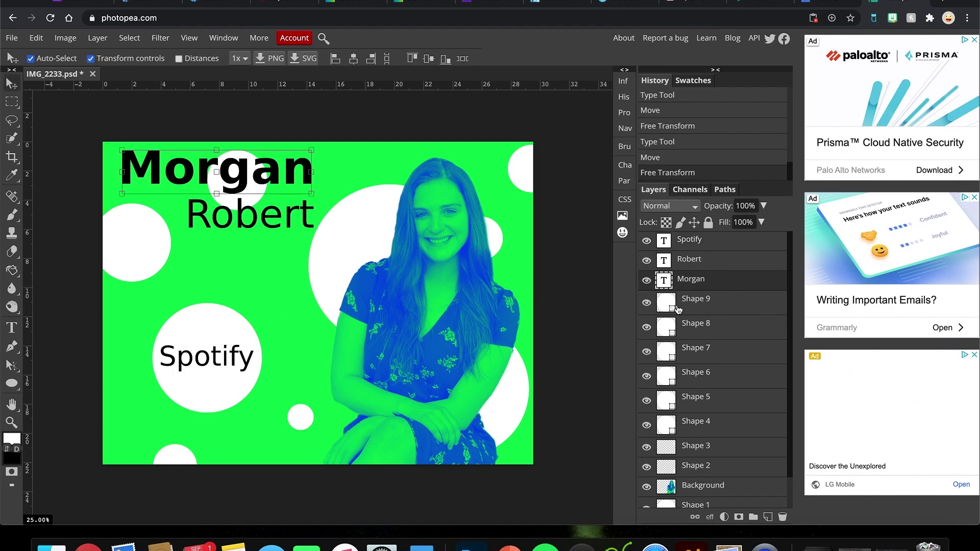
click(683, 333)
Step: Rename the white circle layer behind Morgan to 'dot'
click(684, 349)
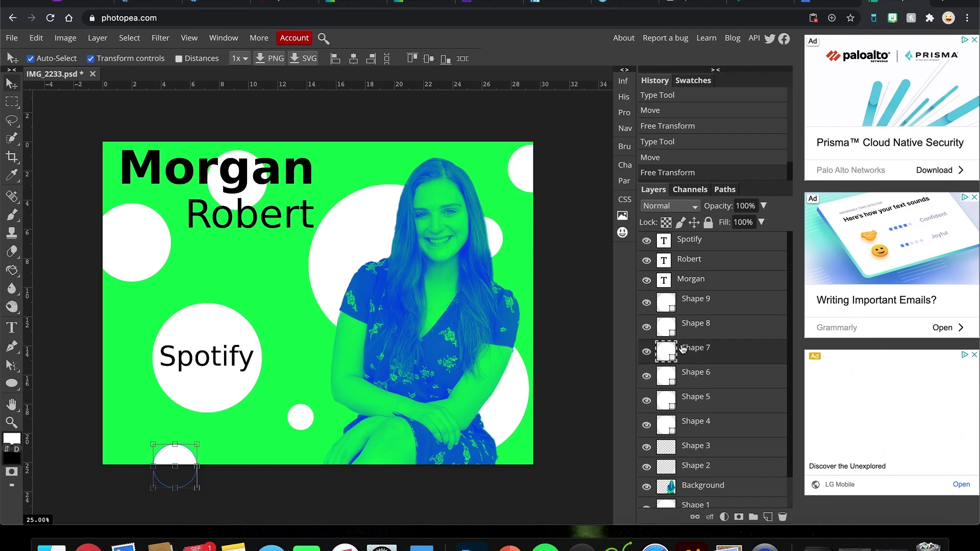
click(687, 373)
click(686, 404)
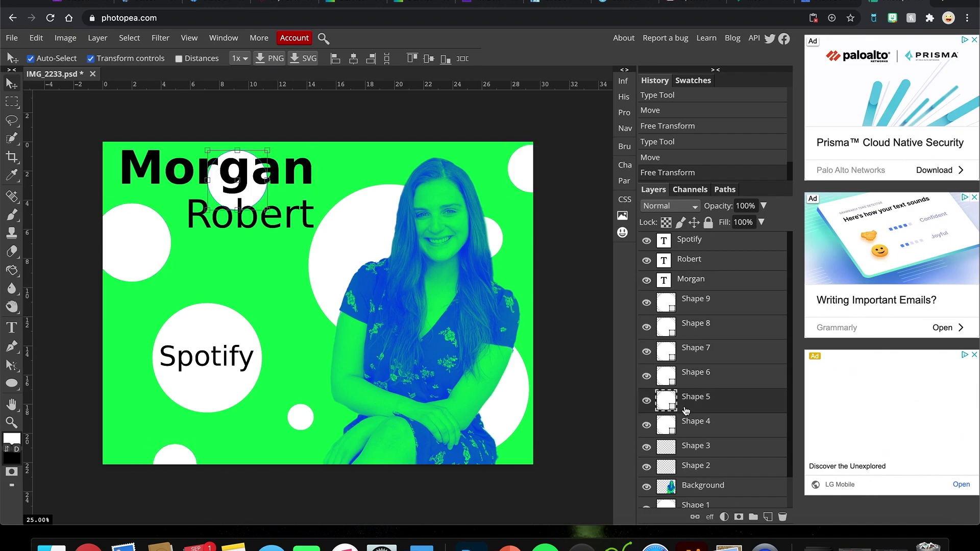
double_click(694, 397)
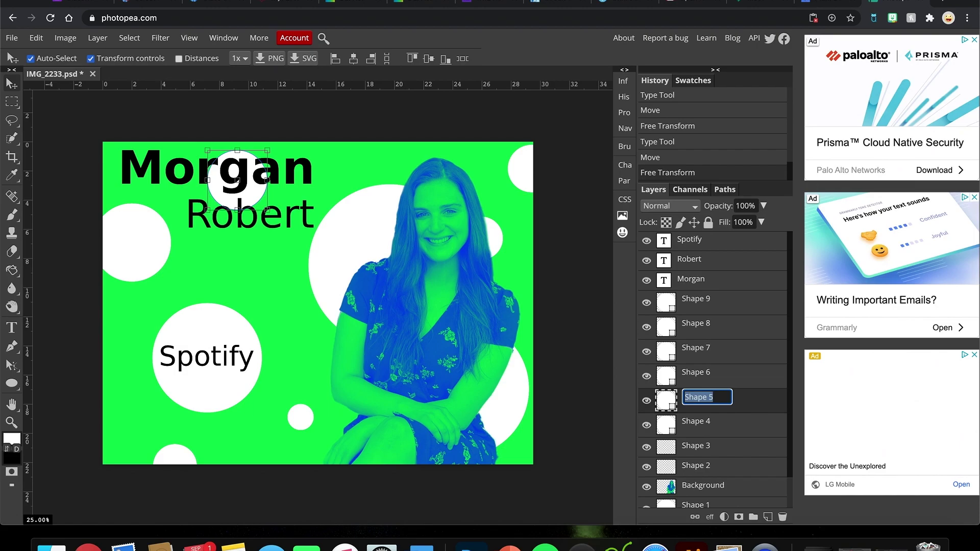
text(dot)
key(Return)
Step: Move the dot layer directly below Morgan in the stack and rasterize it
drag(692, 400, 697, 306)
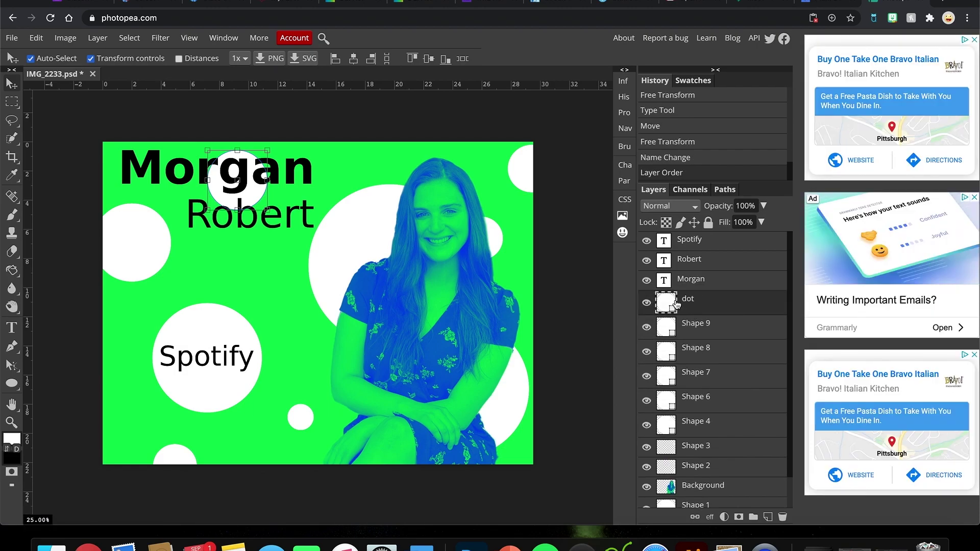
click(97, 38)
click(119, 276)
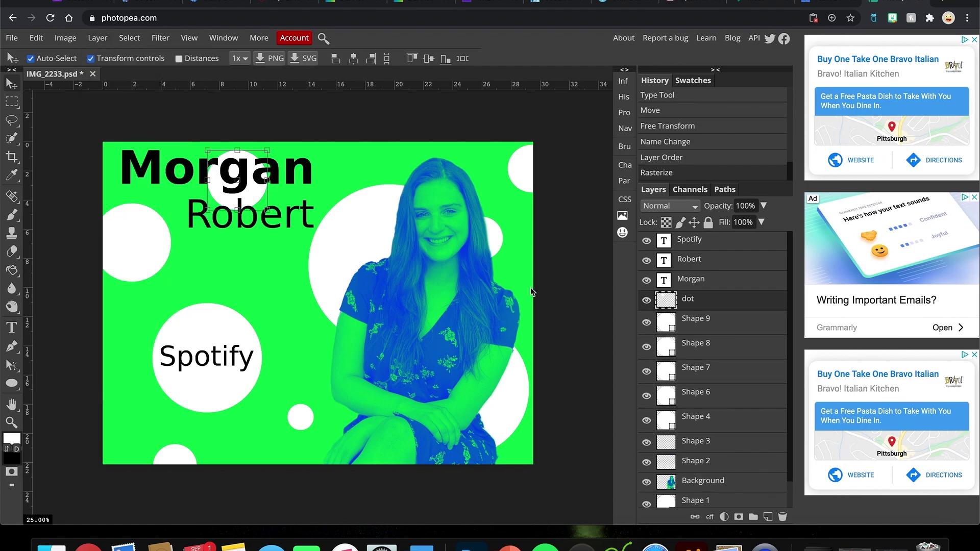
Step: Load the dot circle as a selection, delete with Morgan selected, then clear the selection
click(674, 282)
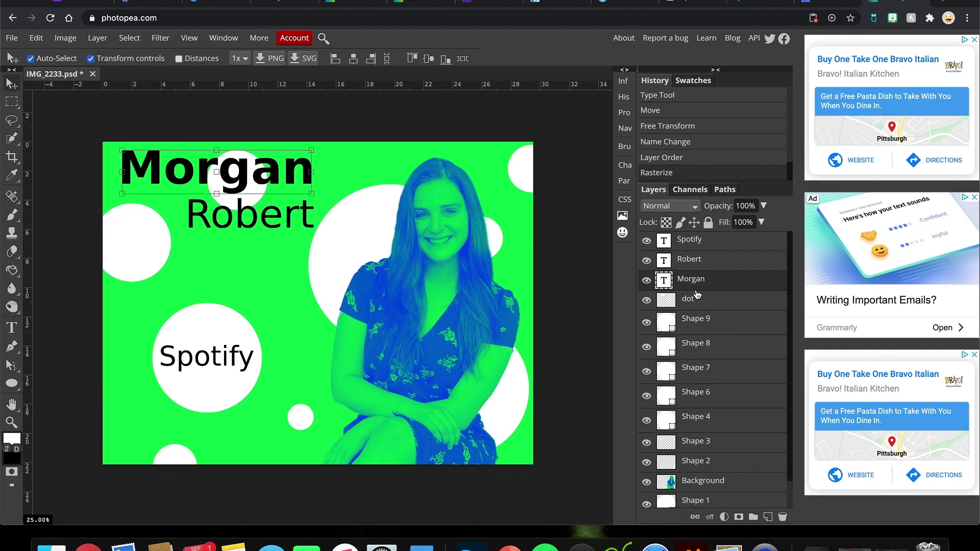
ctrl+click(672, 306)
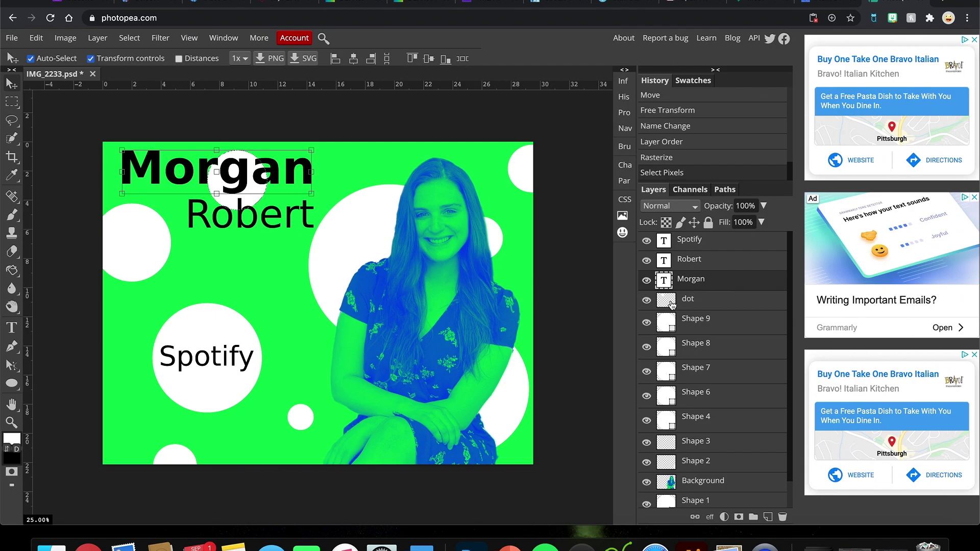
key(BackSpace)
click(699, 305)
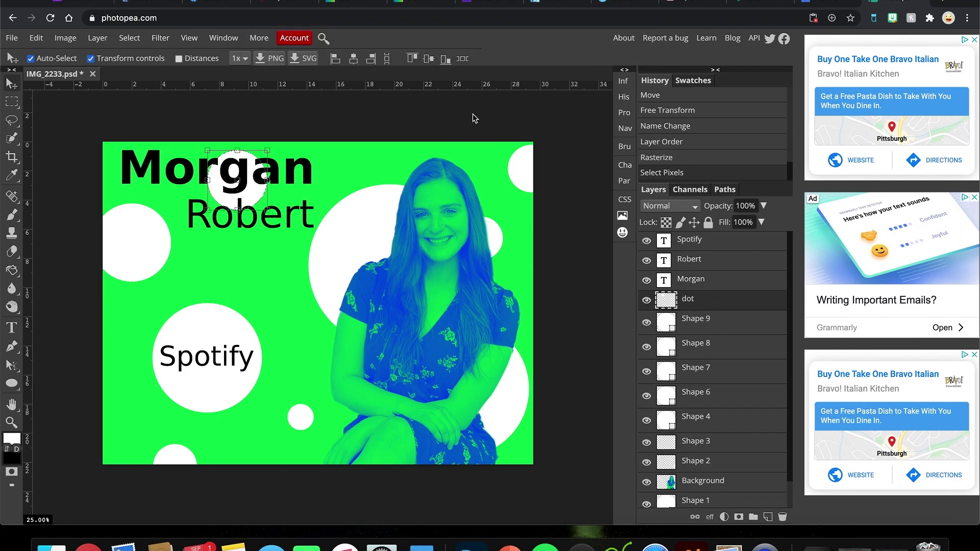
click(130, 39)
click(144, 73)
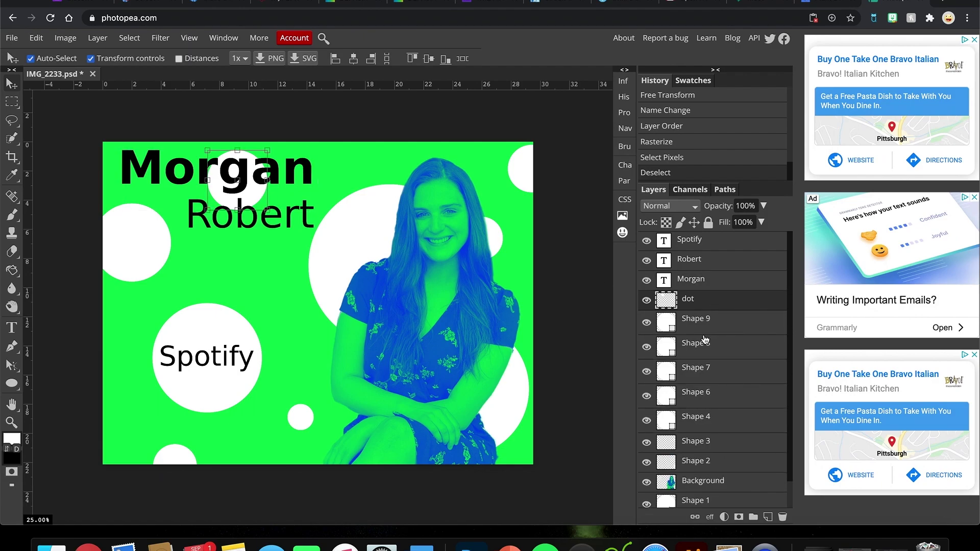
click(705, 333)
click(708, 286)
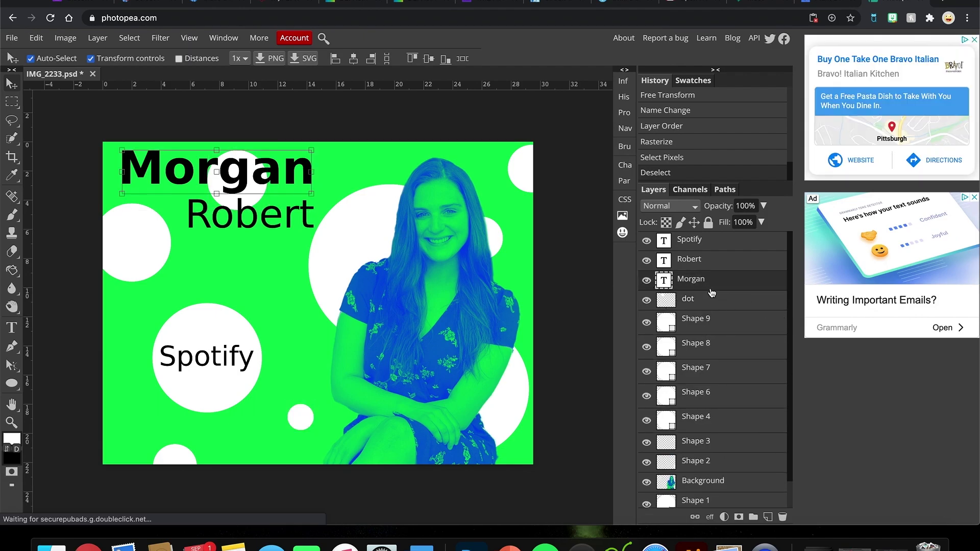
click(75, 40)
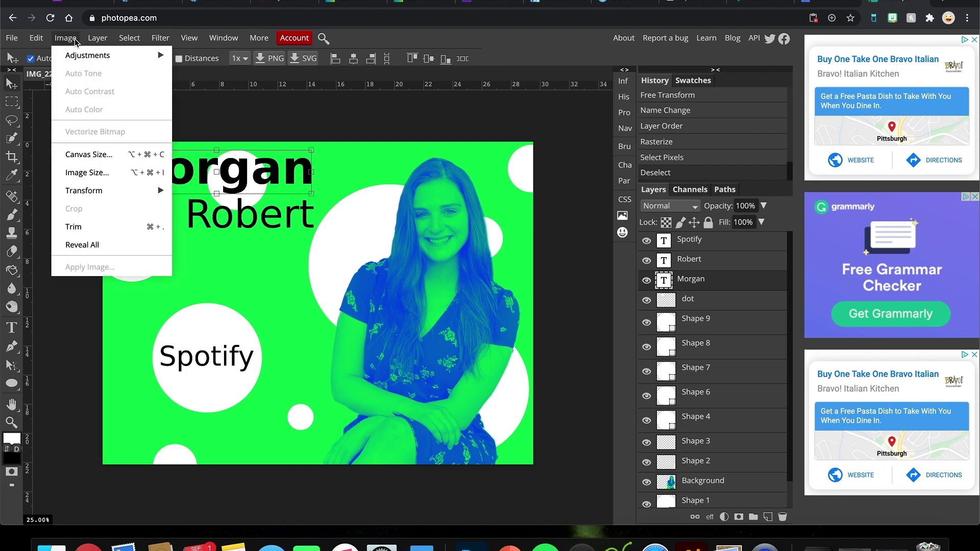
Step: Rasterize the Morgan text and clip the dot circle to it
mouse_move(97, 38)
click(134, 278)
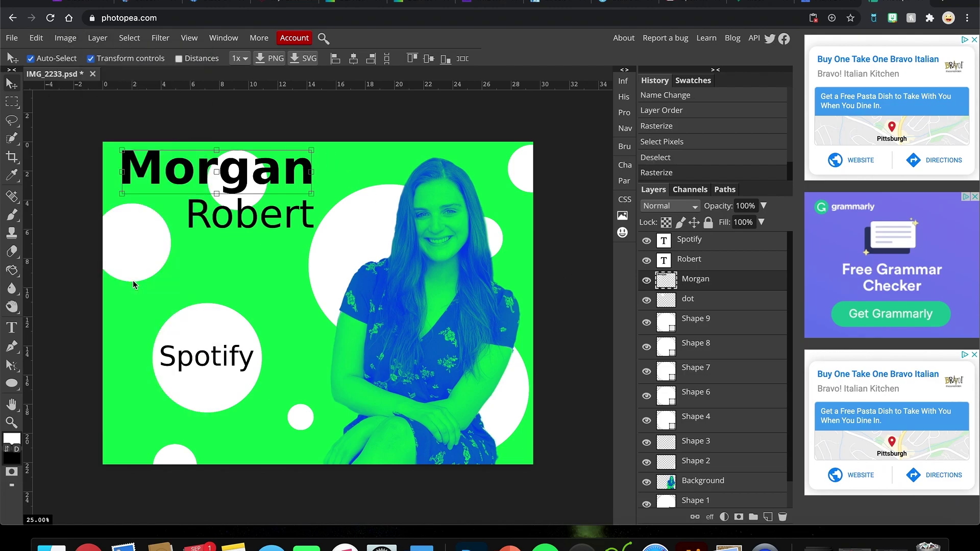
drag(667, 306, 669, 287)
key(ctrl+z)
key(ctrl+z)
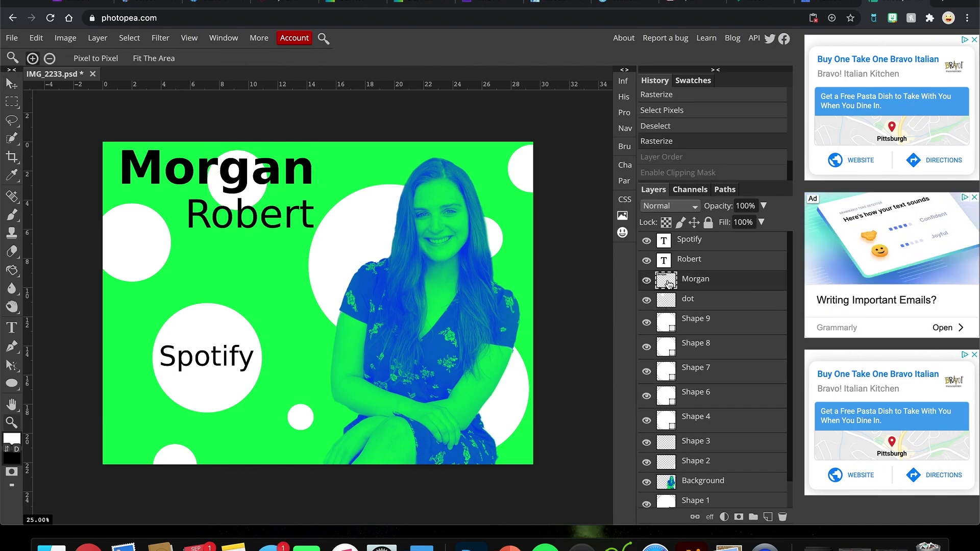
drag(671, 284, 669, 306)
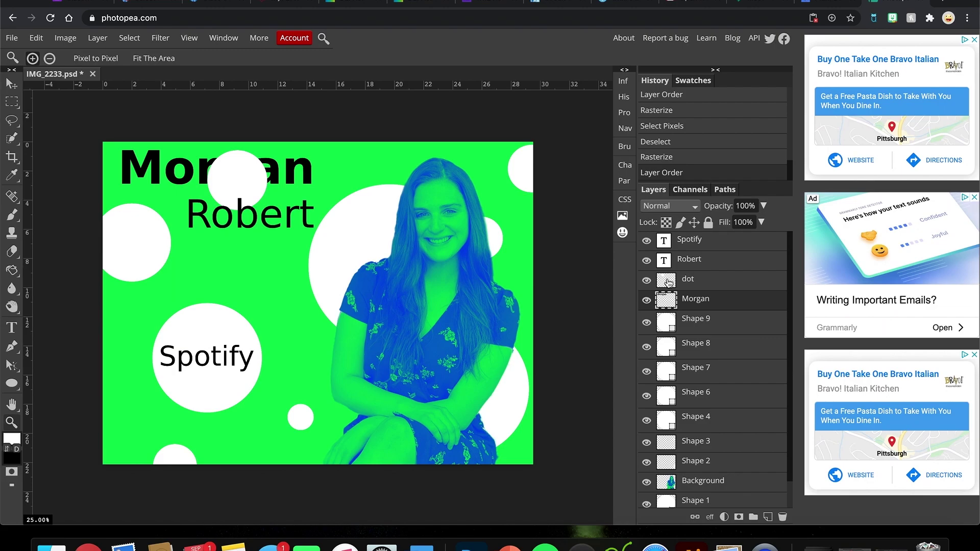
click(669, 282)
key(ctrl+alt+g)
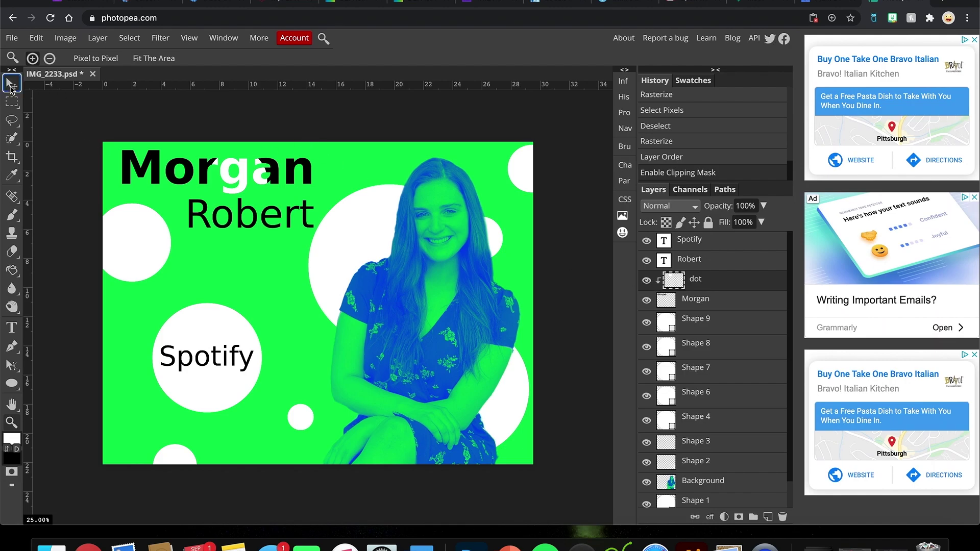
Step: Enlarge the clipped dot and shift it up and right over Morgan's last letters
click(11, 85)
drag(268, 210, 326, 269)
drag(299, 194, 308, 213)
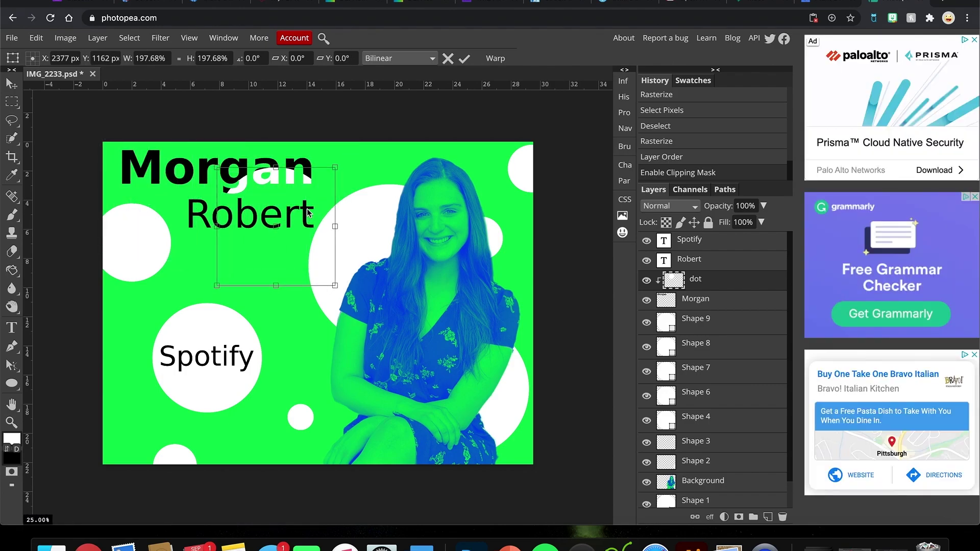
click(464, 58)
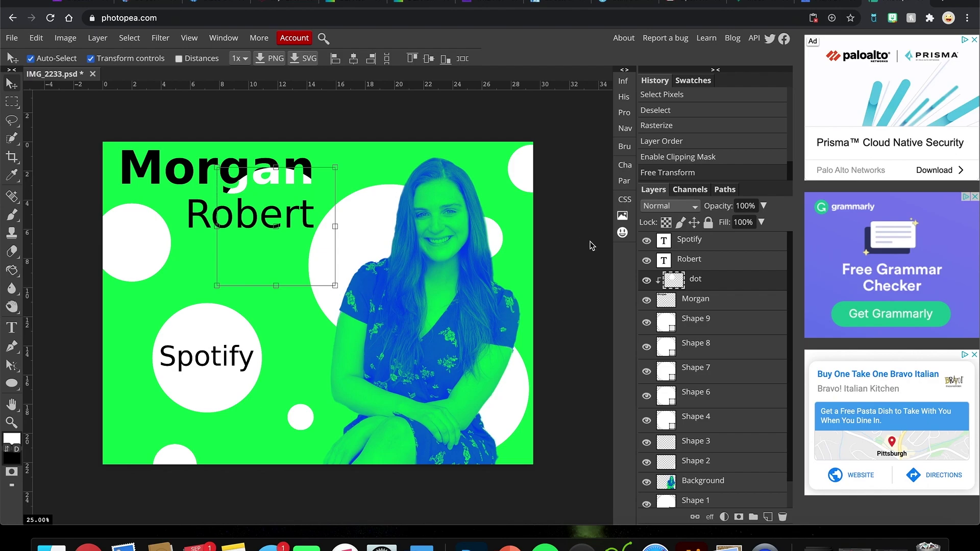
click(684, 332)
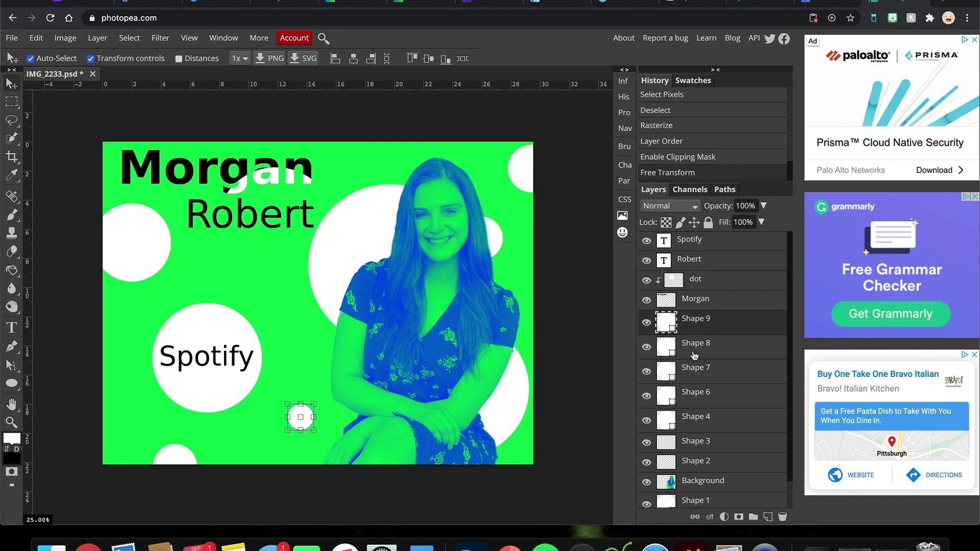
click(686, 287)
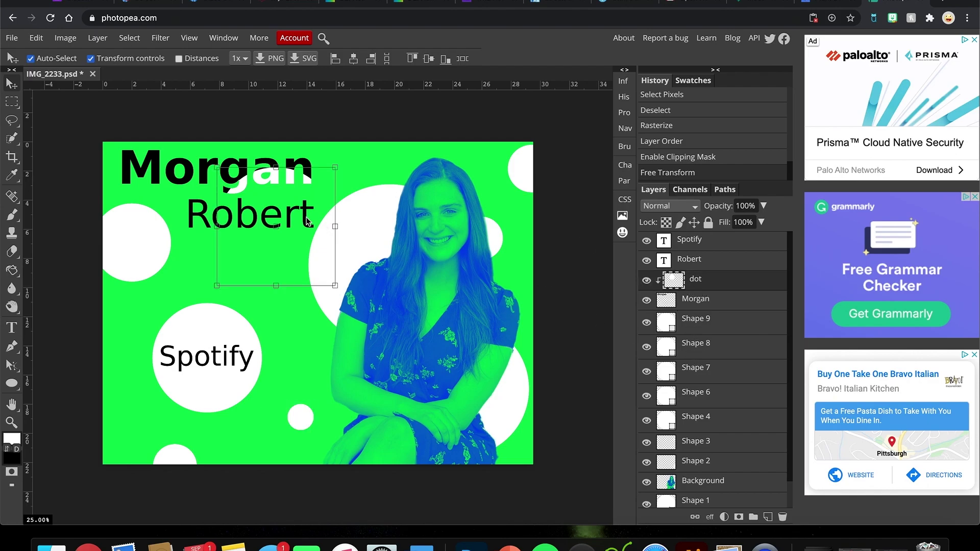
Step: Draw a small circle atop Morgan, rasterize it, and clip it to Morgan
click(11, 383)
drag(168, 151, 187, 169)
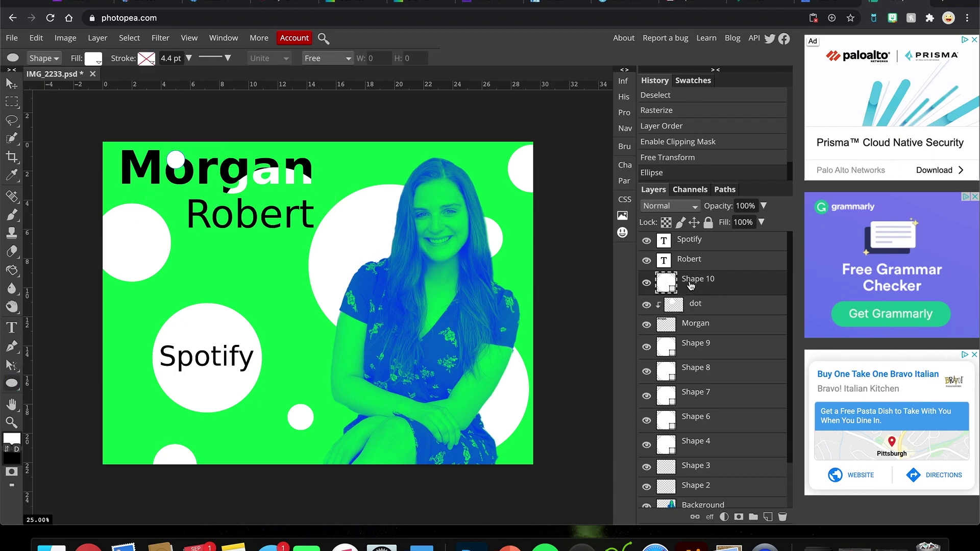
click(96, 39)
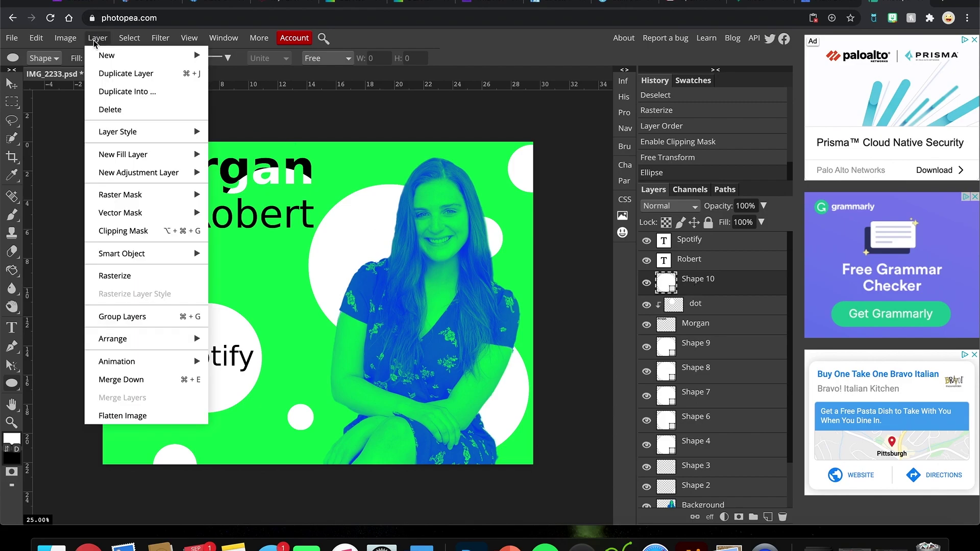
click(115, 276)
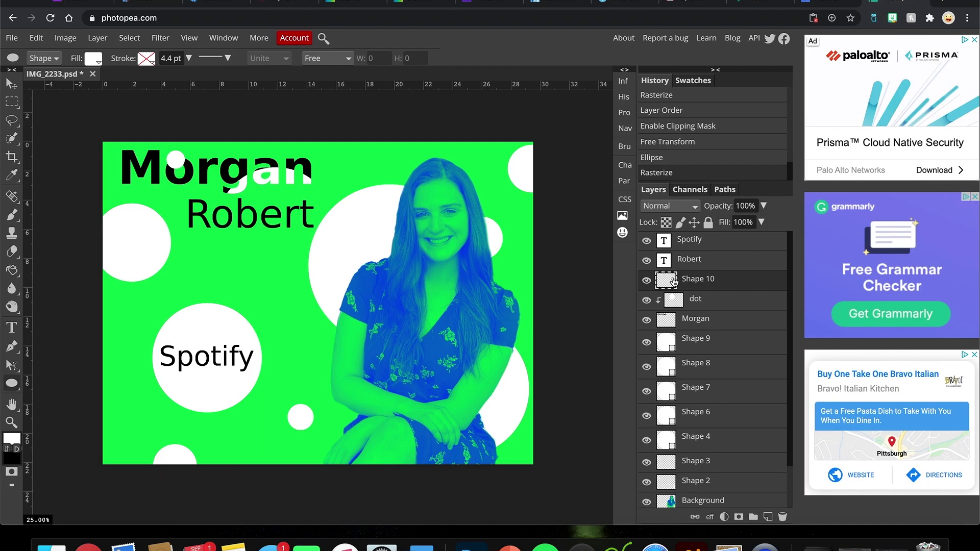
drag(674, 281, 667, 307)
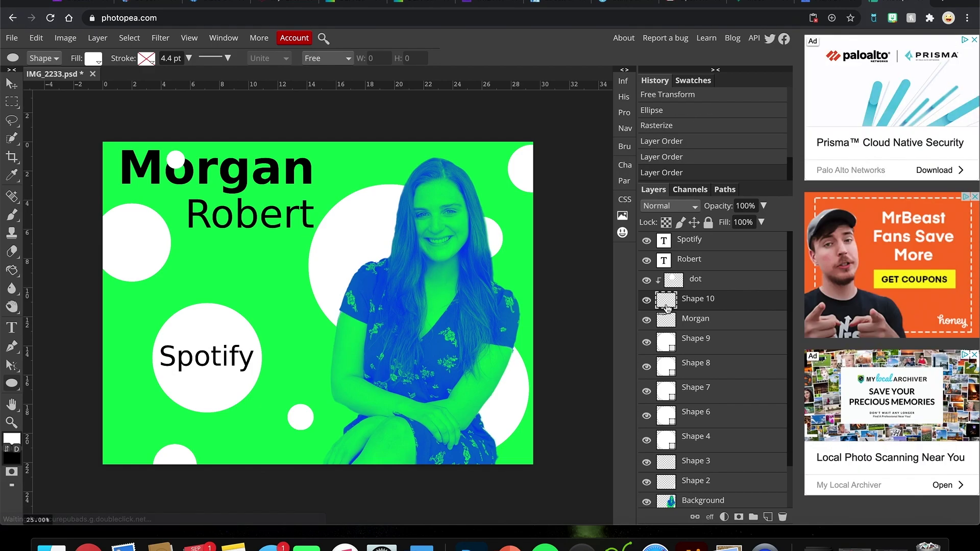
alt+click(666, 307)
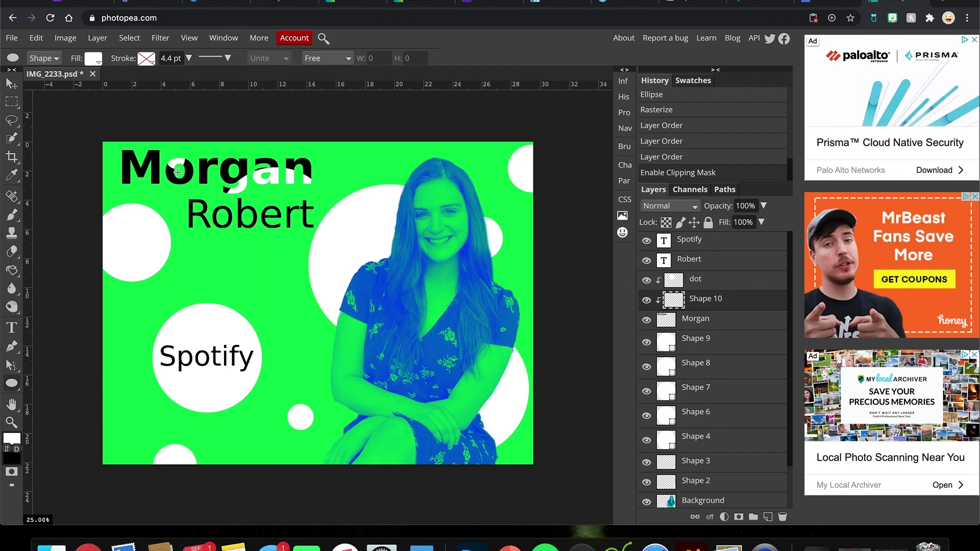
Step: Enlarge the clipped Shape 10 circle to about 125%
click(11, 83)
key(ctrl+t)
drag(186, 169, 203, 168)
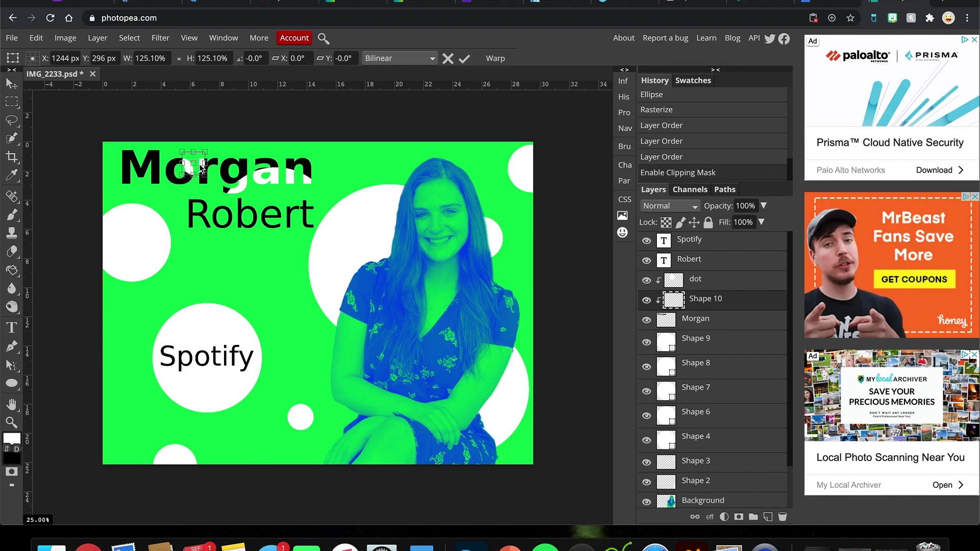
click(465, 58)
click(400, 157)
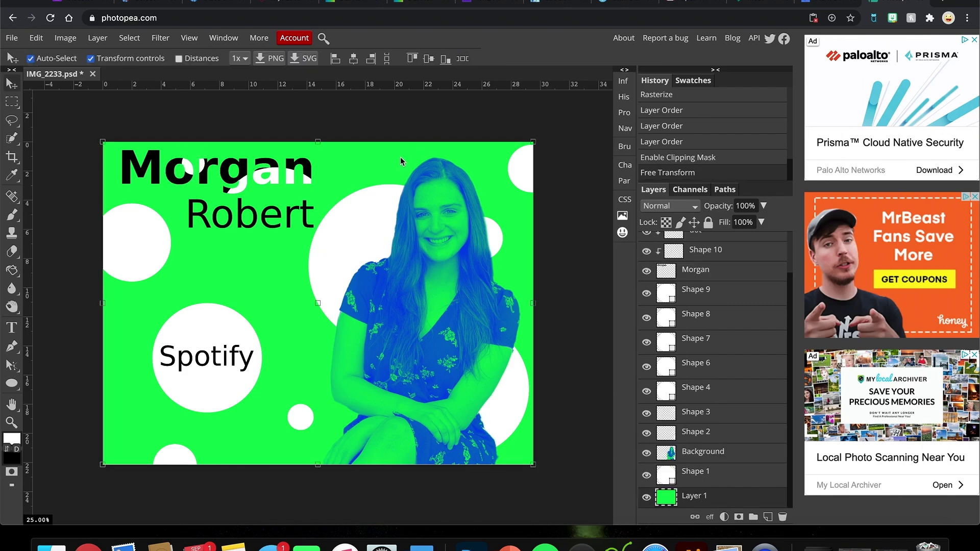
key(alt+ctrl+t)
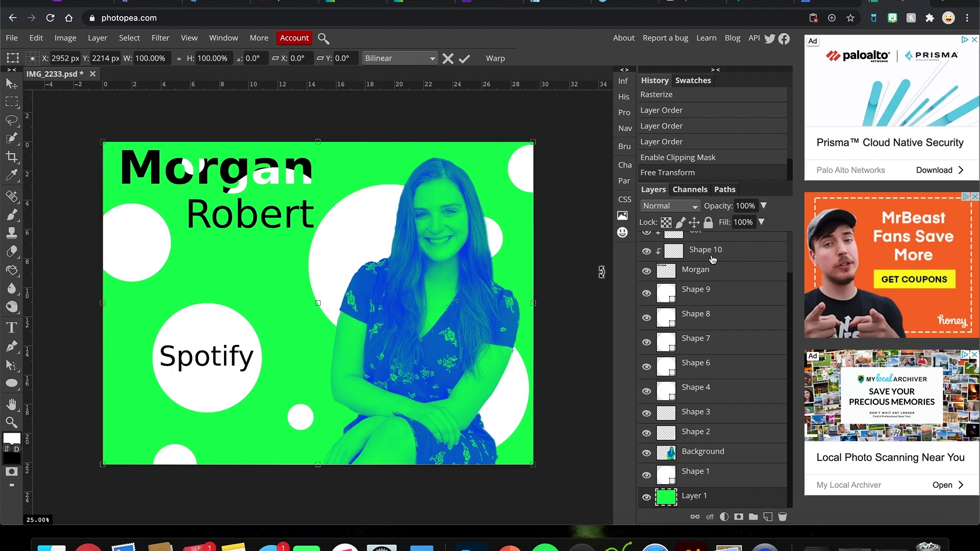
scroll(707, 255, up, 1)
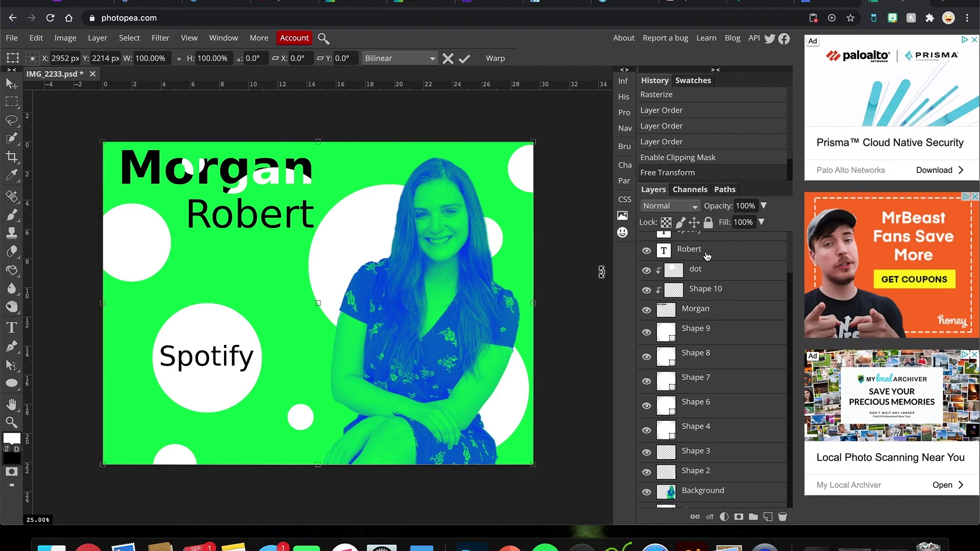
key(Return)
Step: Move the clipped circle onto the top of the M, whitening it
drag(198, 173, 132, 167)
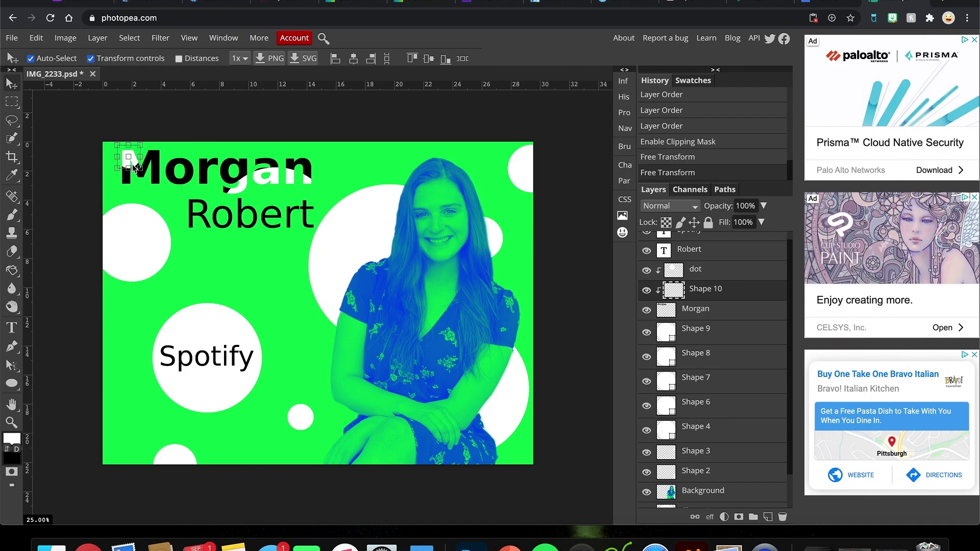
click(382, 139)
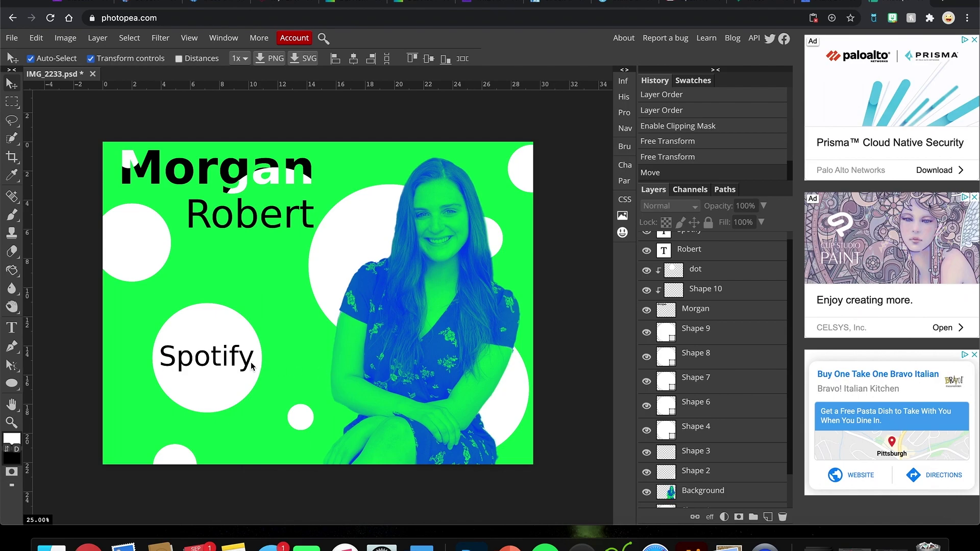
scroll(705, 443, down, 2)
scroll(705, 444, up, 3)
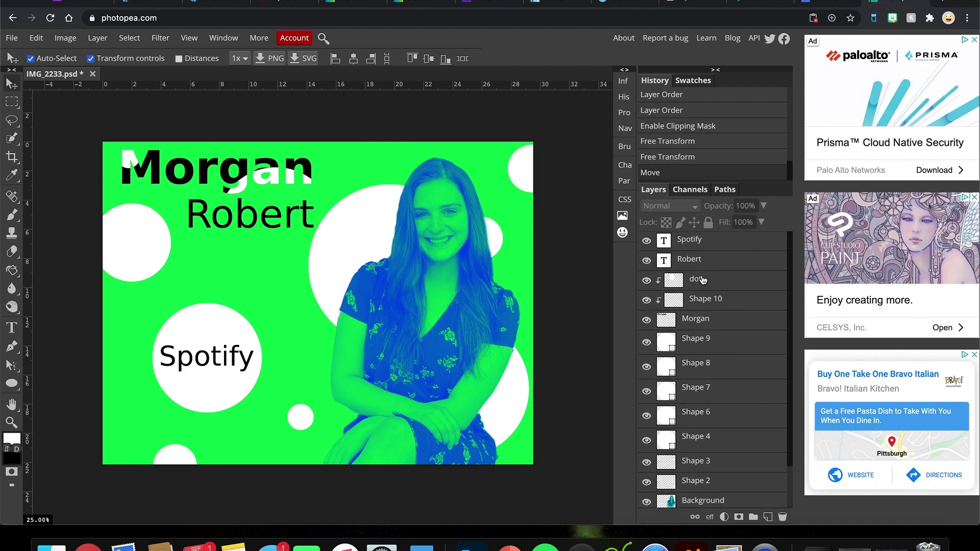
click(691, 245)
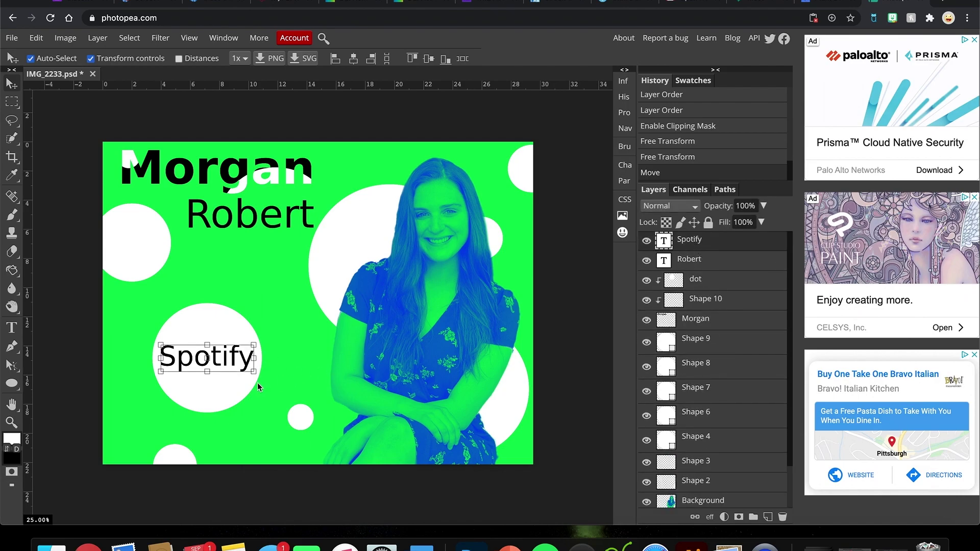
Step: Set Spotify to a Condensed Bold font style and nudge it slightly left
double_click(217, 363)
click(134, 58)
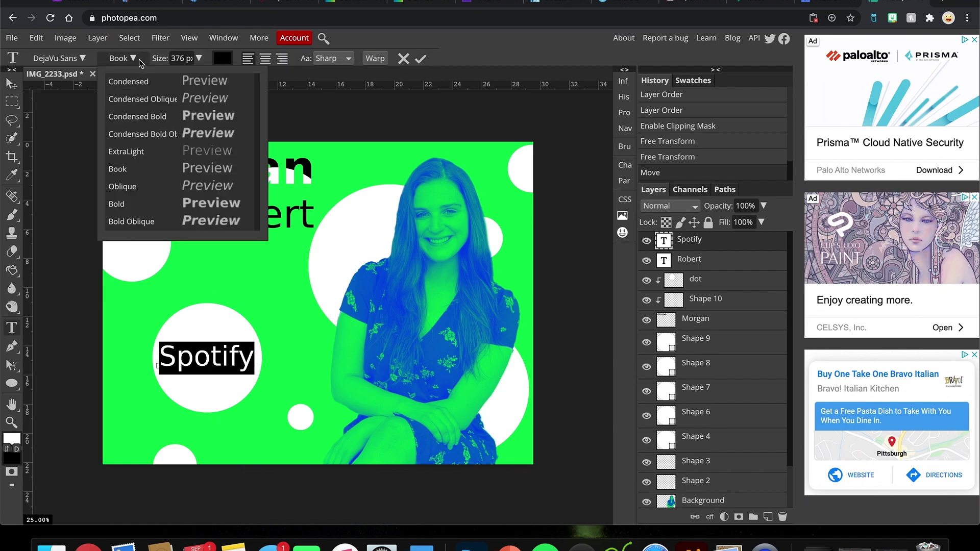
click(164, 121)
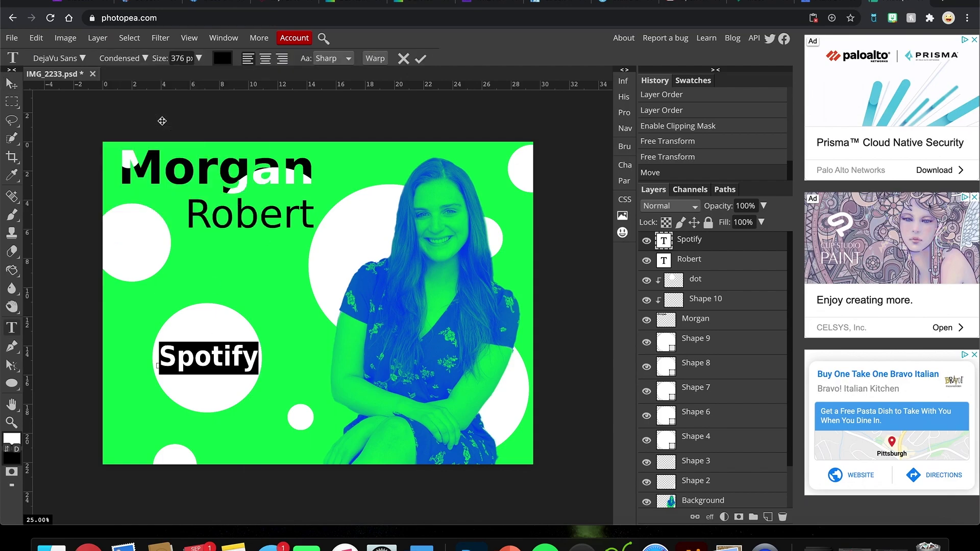
click(420, 59)
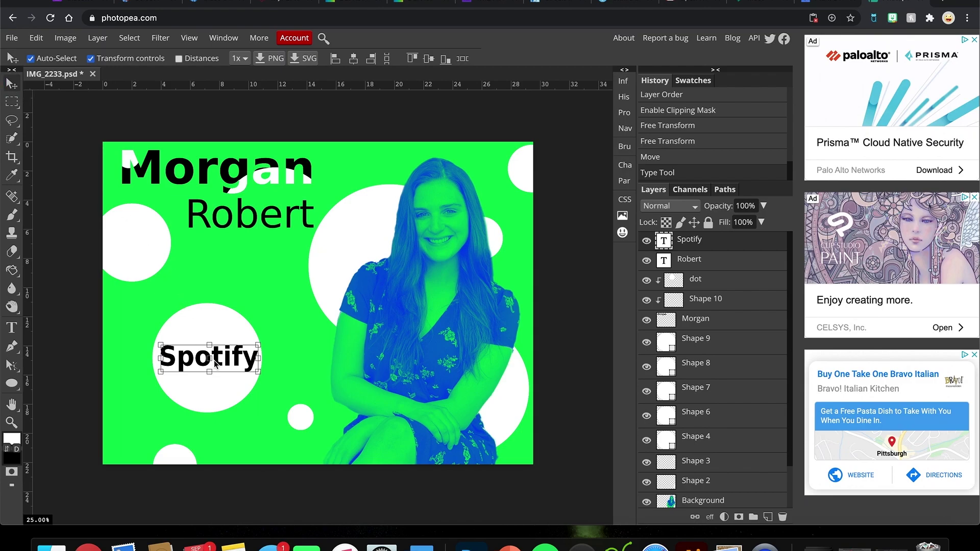
drag(221, 362, 220, 362)
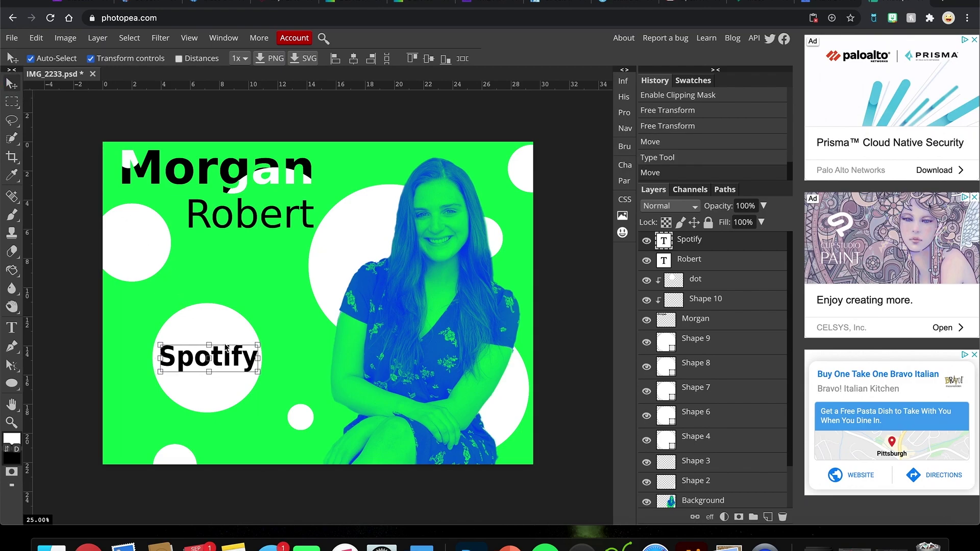
click(390, 136)
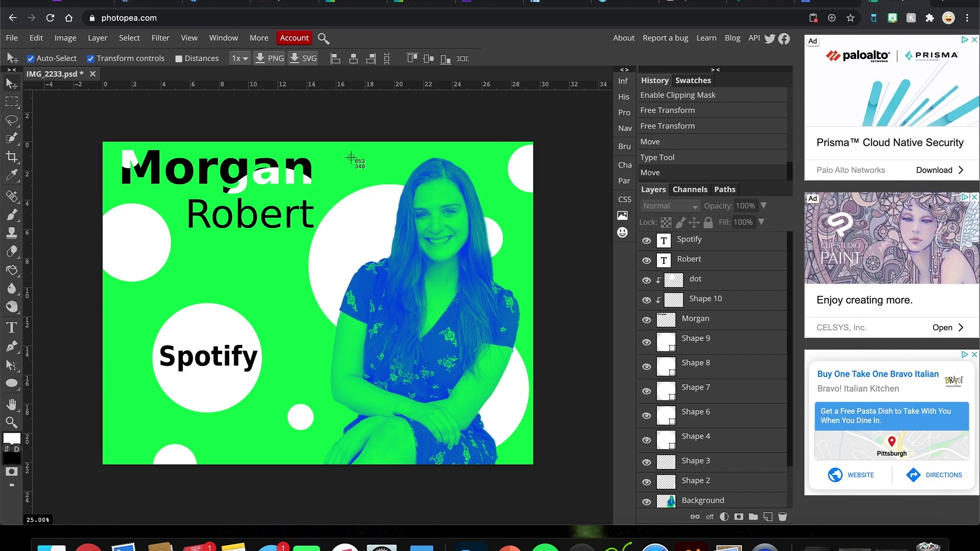
Step: Capture a screenshot of the finished poster and view its preview
drag(1, 28, 798, 527)
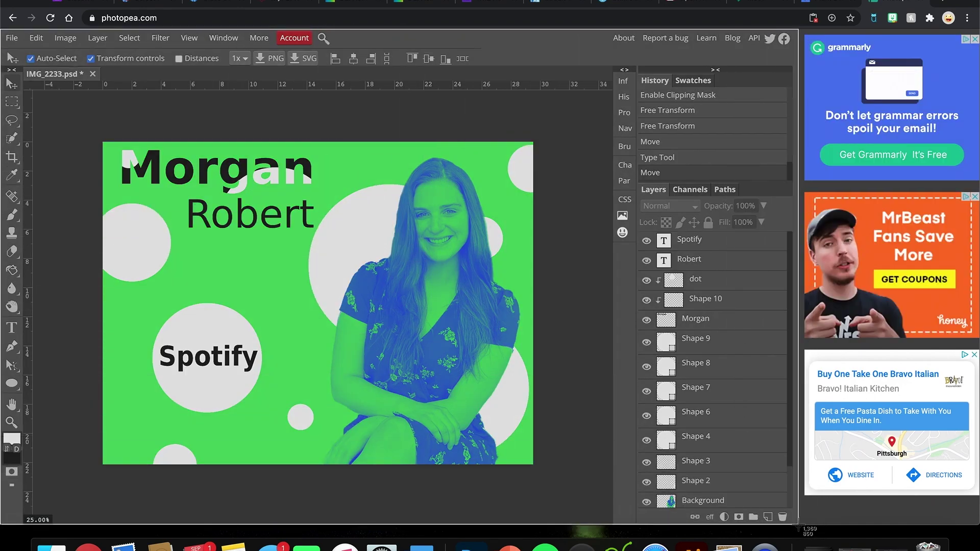
drag(798, 527, 799, 527)
click(907, 489)
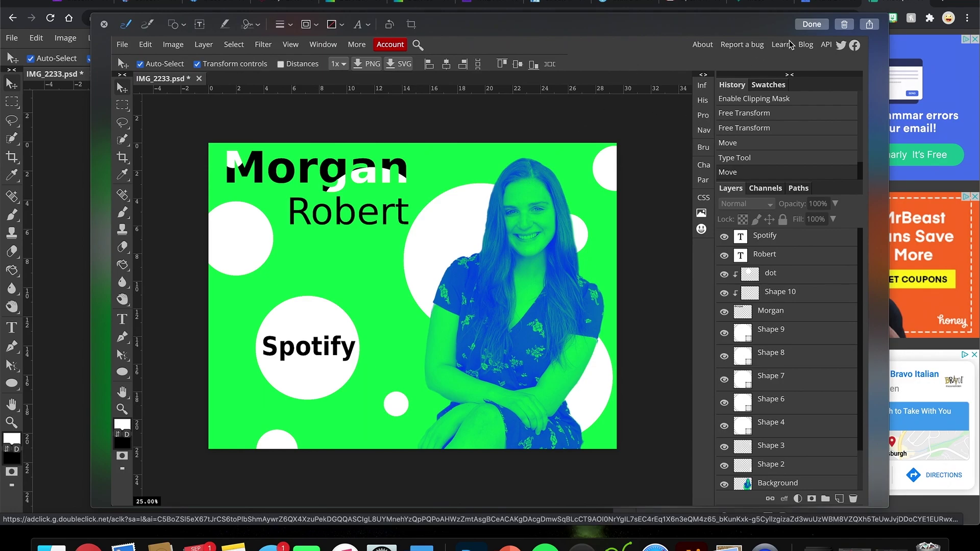
click(105, 25)
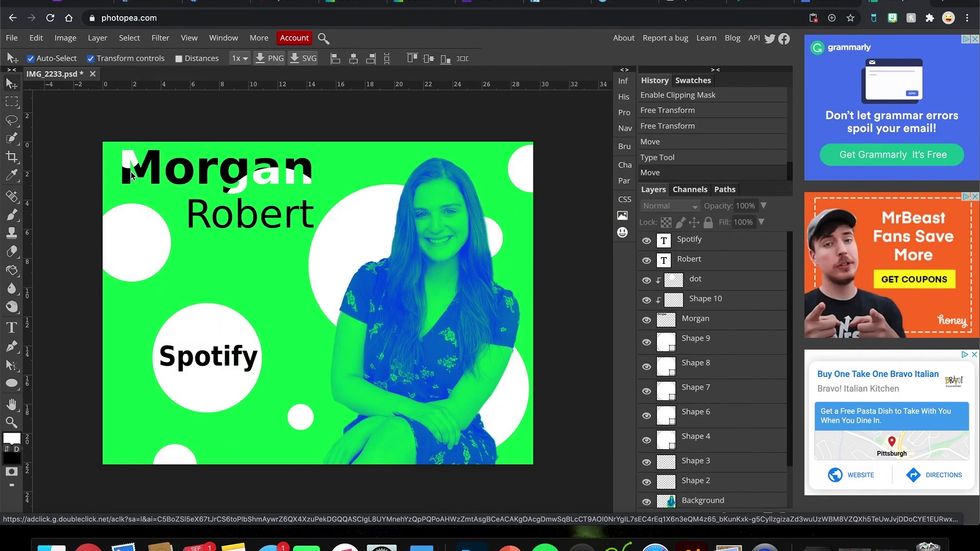